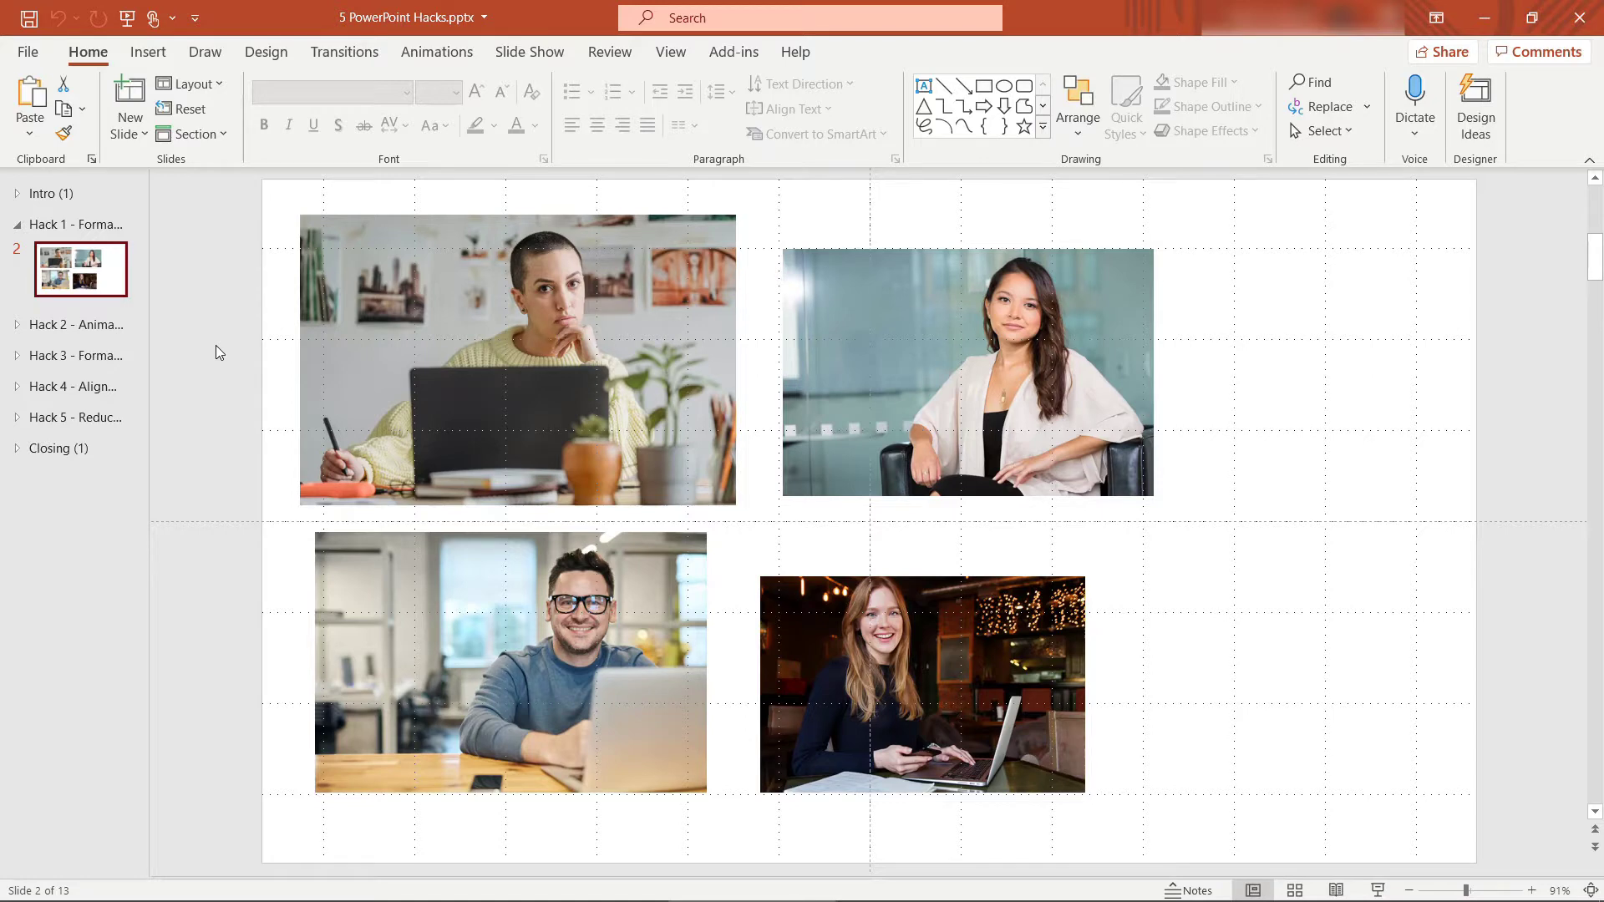
Duplicate the four-photo slide and turn the copy's four photos into a Hexagon Cluster picture layout.
{"action": "right_click", "coordinate": [42, 265]}
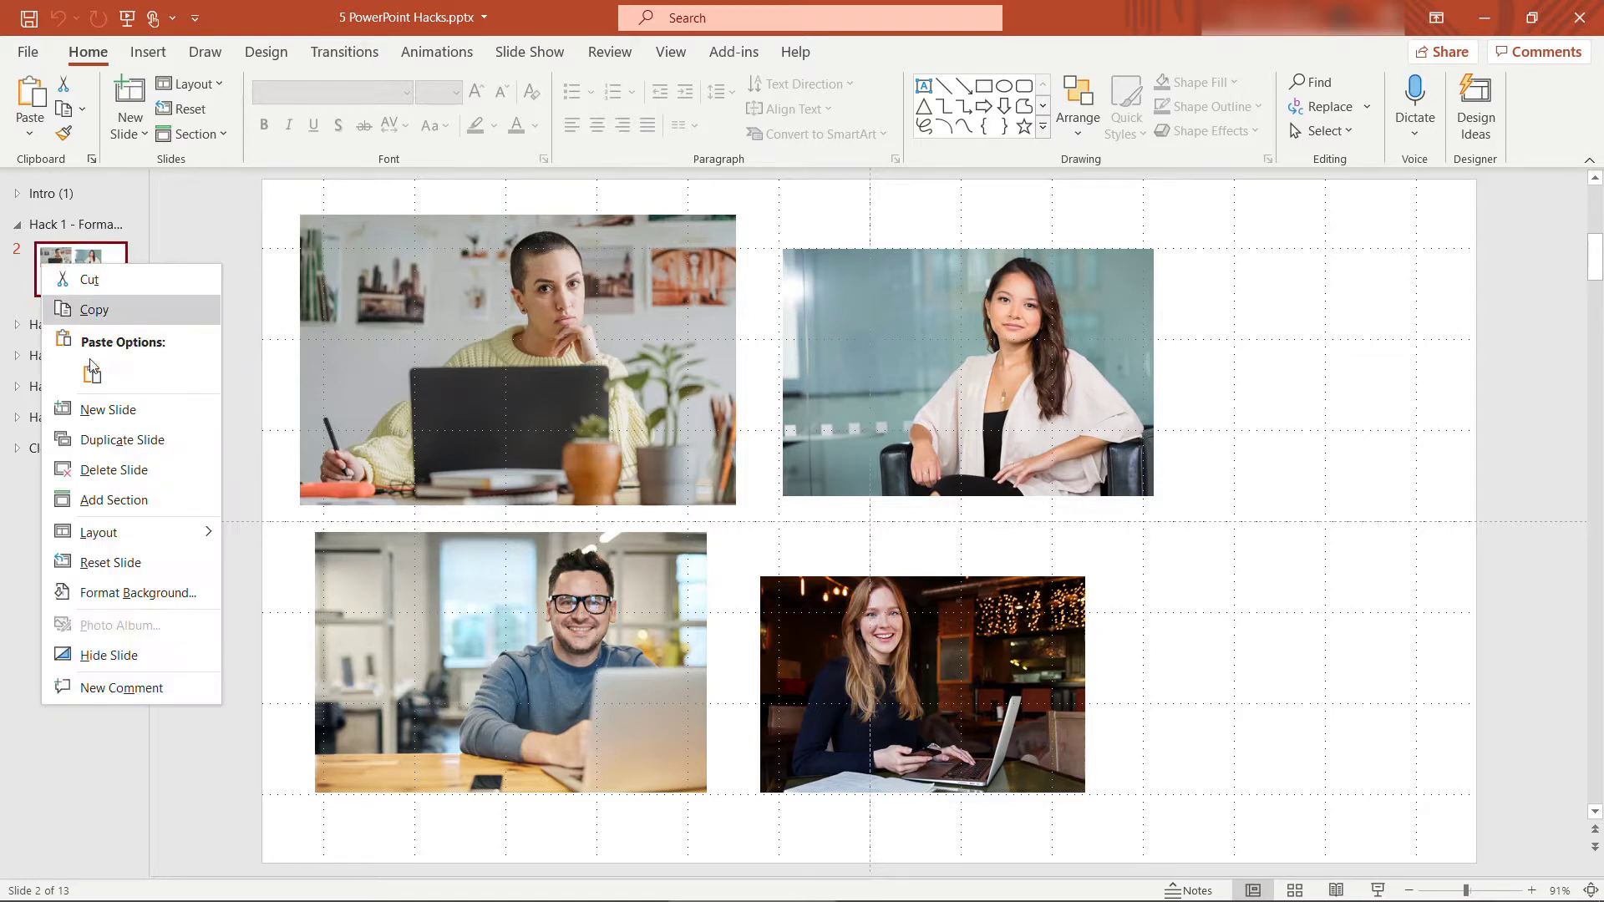
{"action": "left_click", "coordinate": [121, 443]}
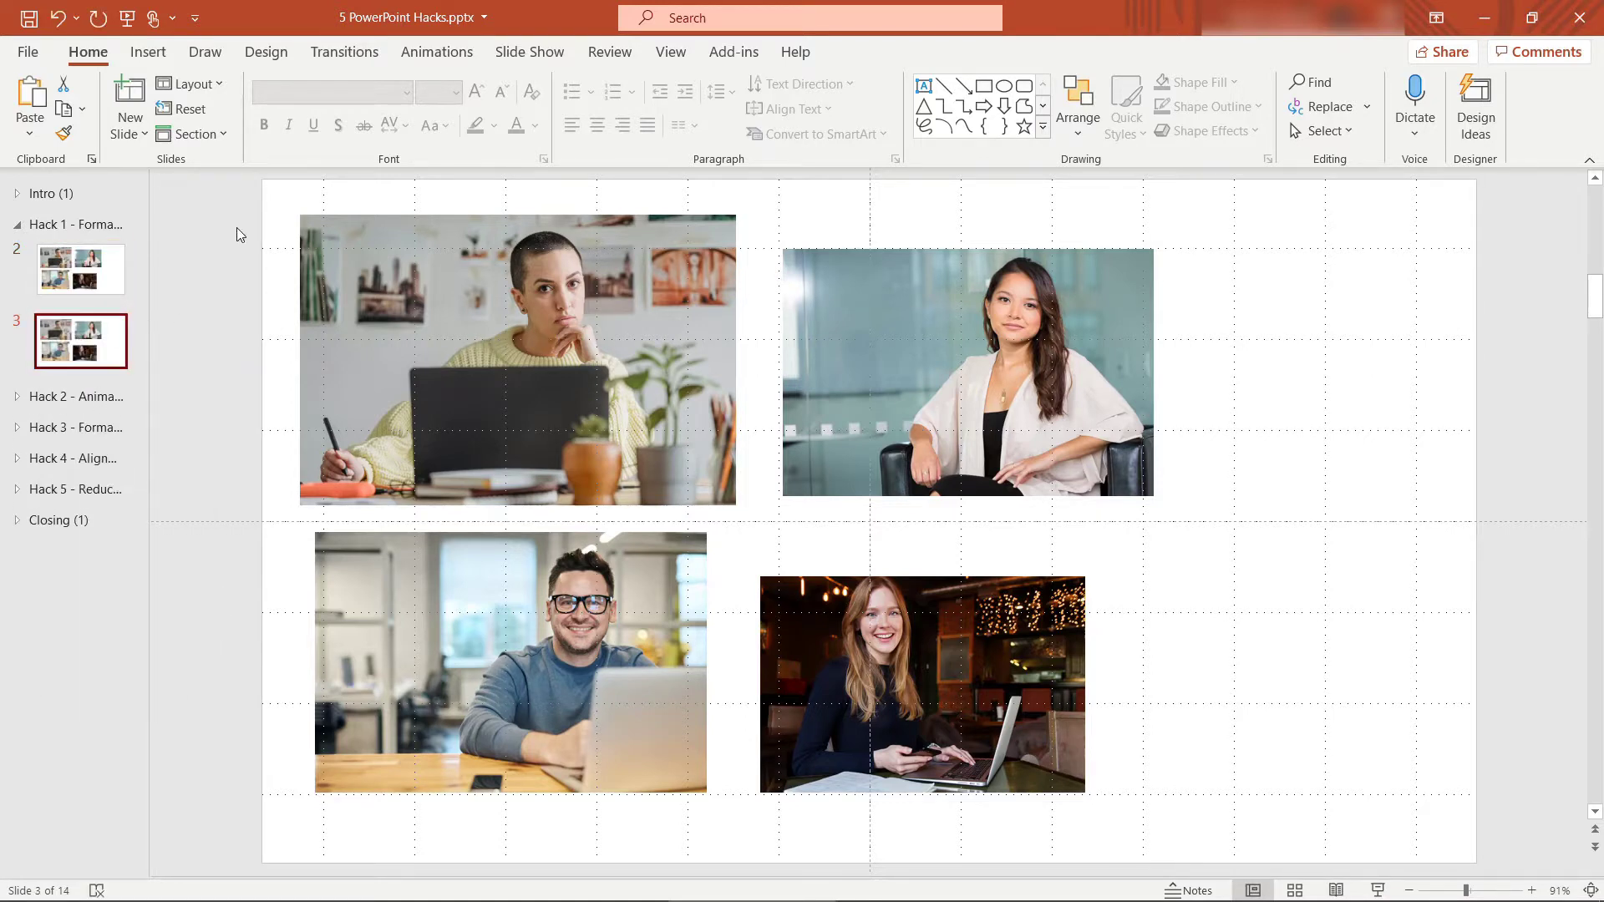
{"action": "left_click_drag", "start_coordinate": [268, 190], "coordinate": [1282, 840]}
{"action": "left_click", "coordinate": [865, 55]}
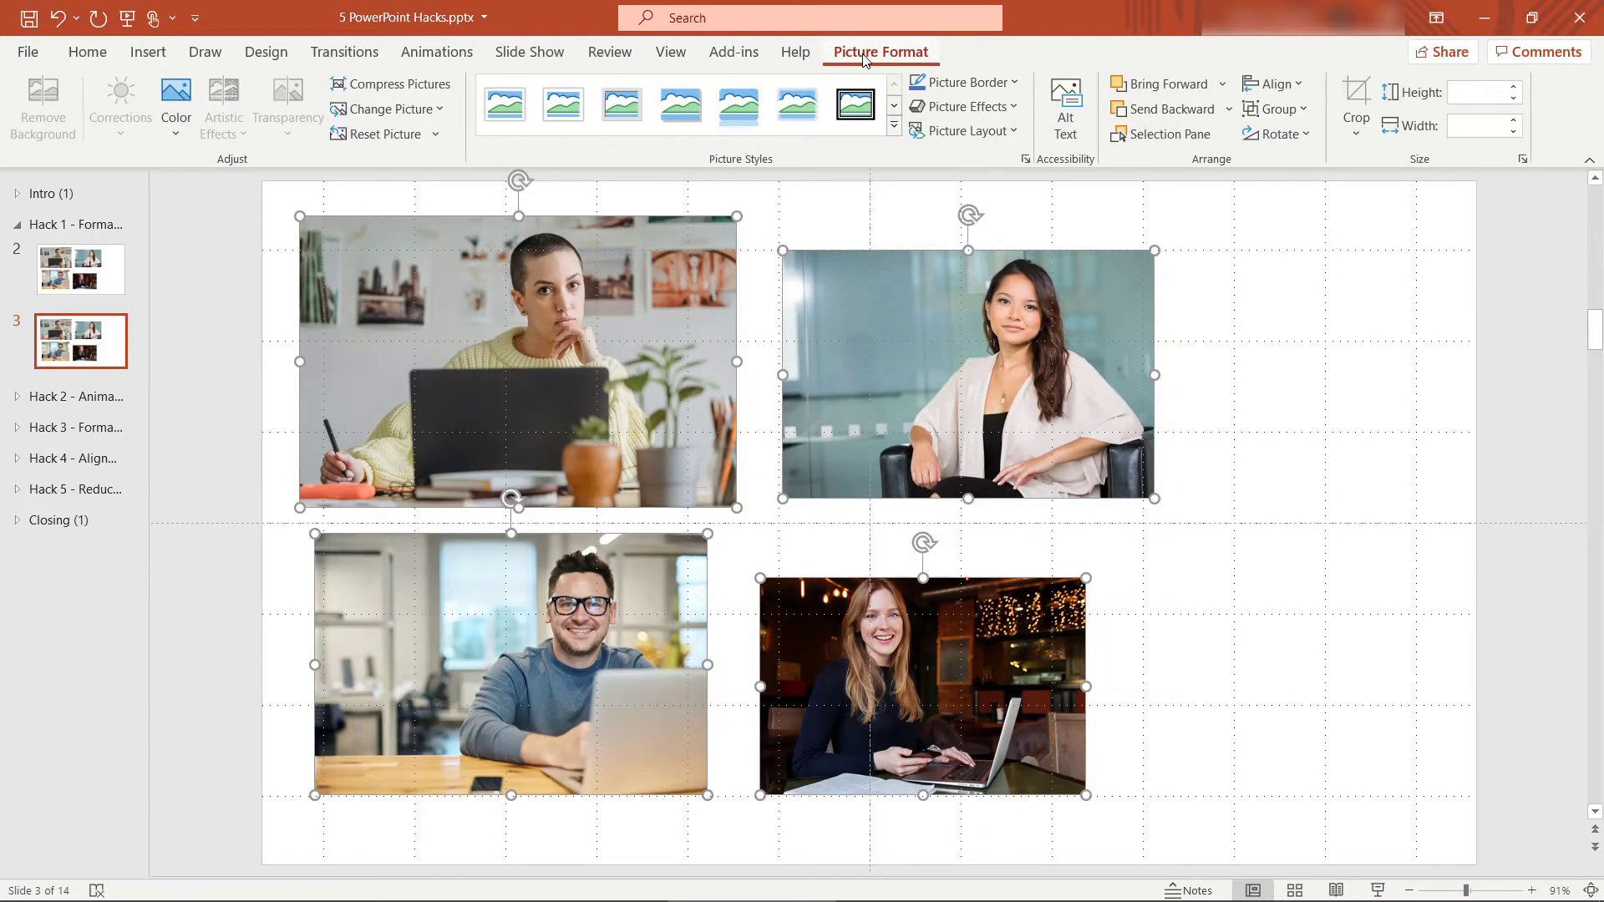
{"action": "left_click", "coordinate": [1012, 131]}
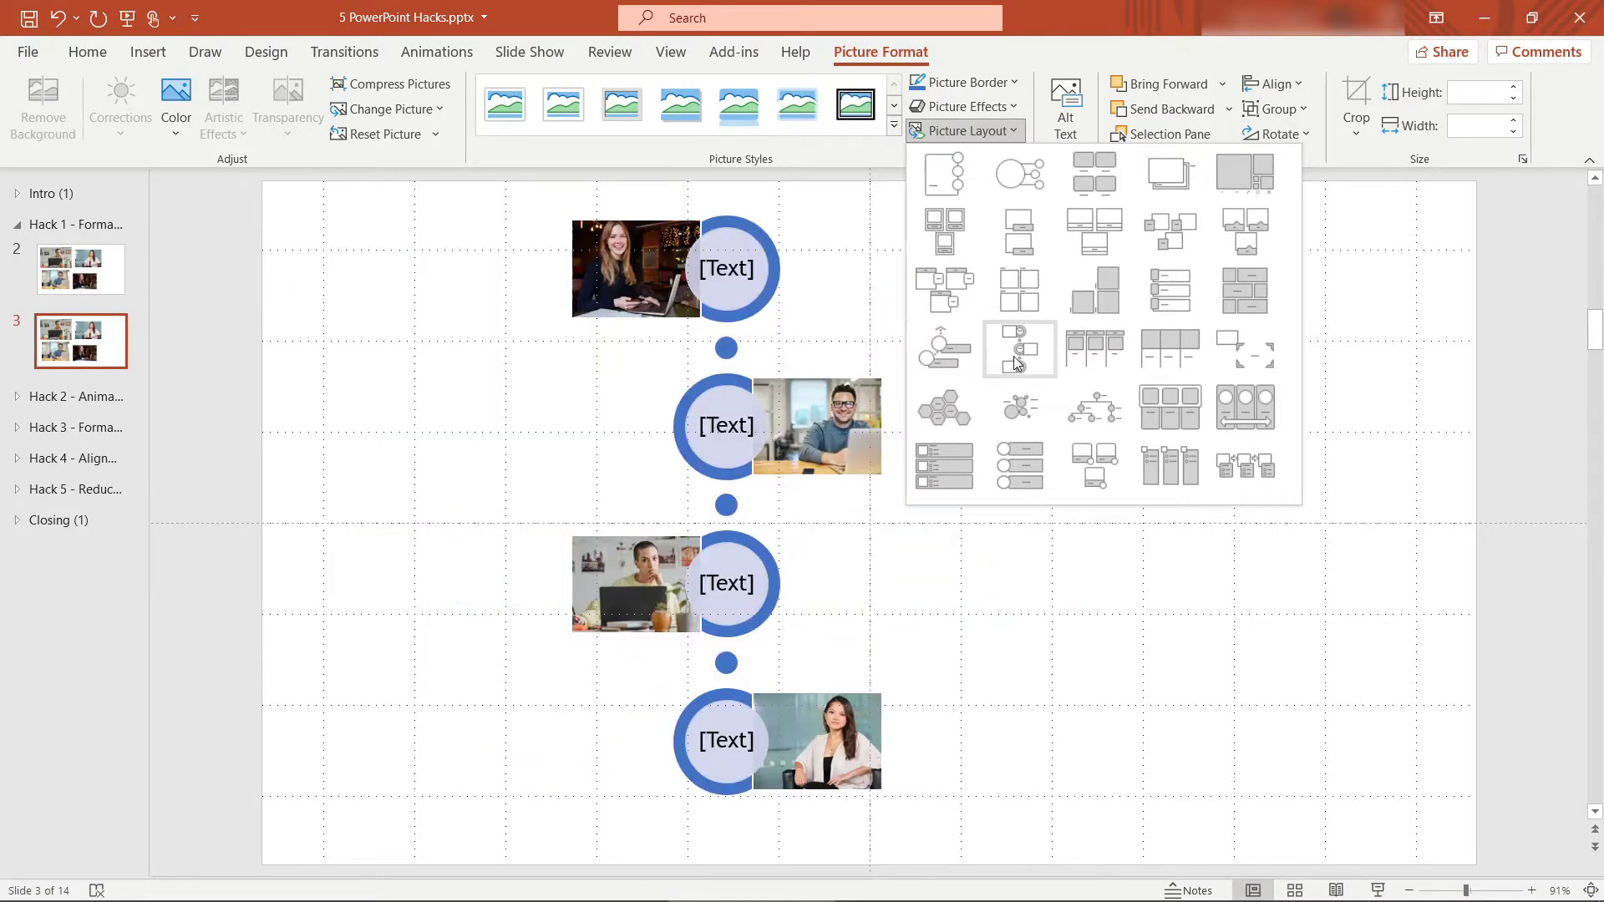
{"action": "left_click", "coordinate": [958, 410]}
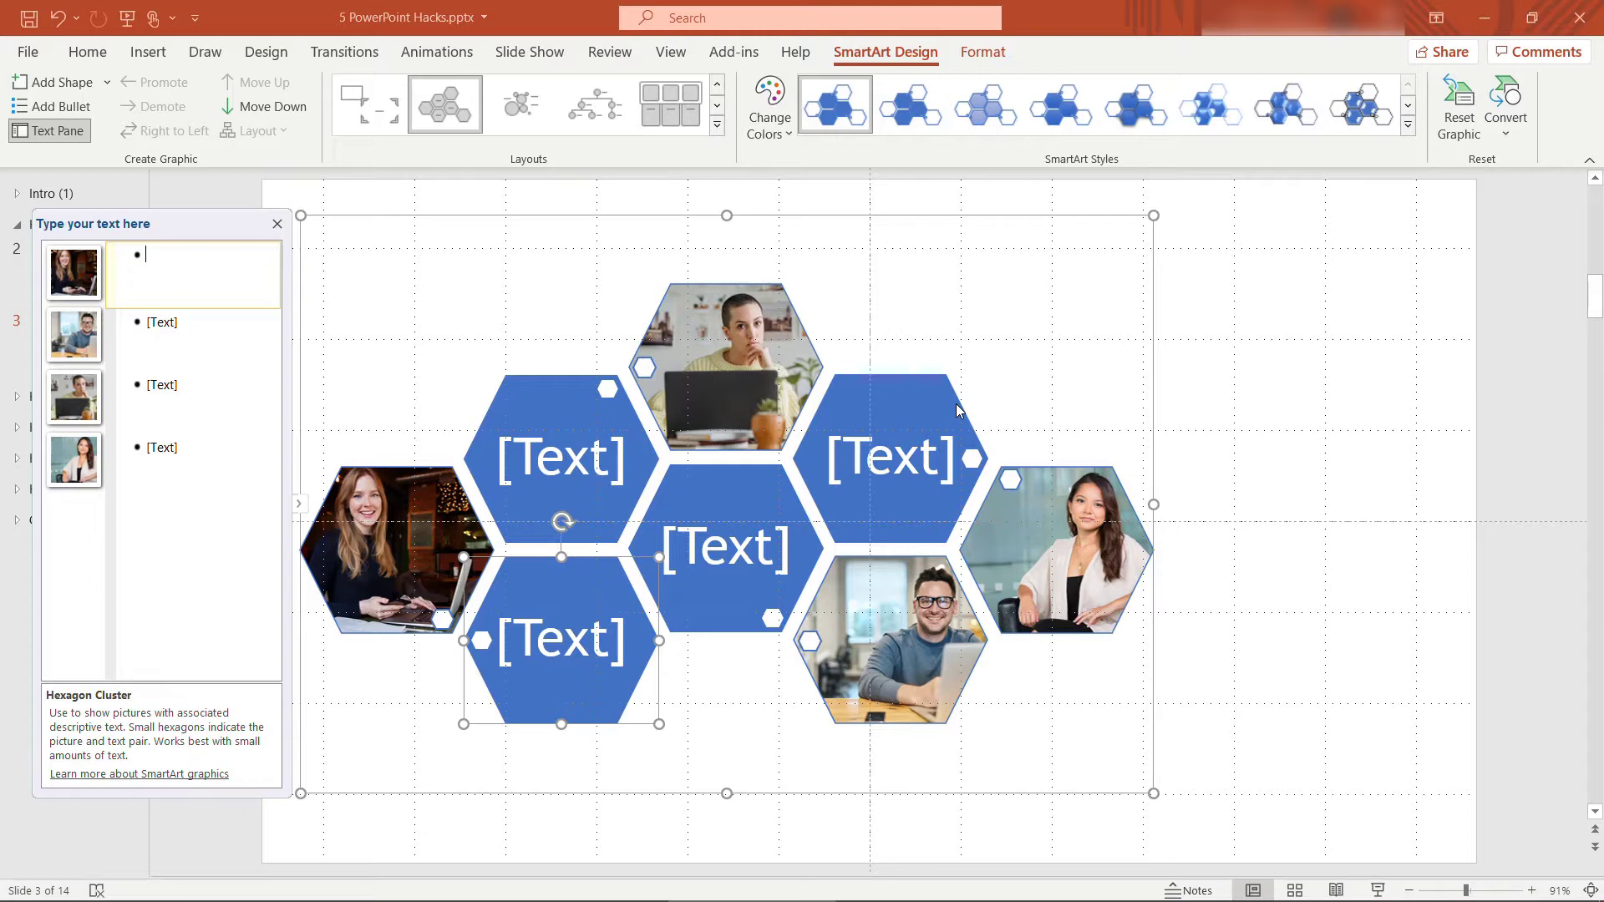
Collapse Hack 1, expand Hack 2, and duplicate the Company Milestones timeline slide as slide 5.
{"action": "left_click", "coordinate": [250, 198]}
{"action": "left_click", "coordinate": [16, 224]}
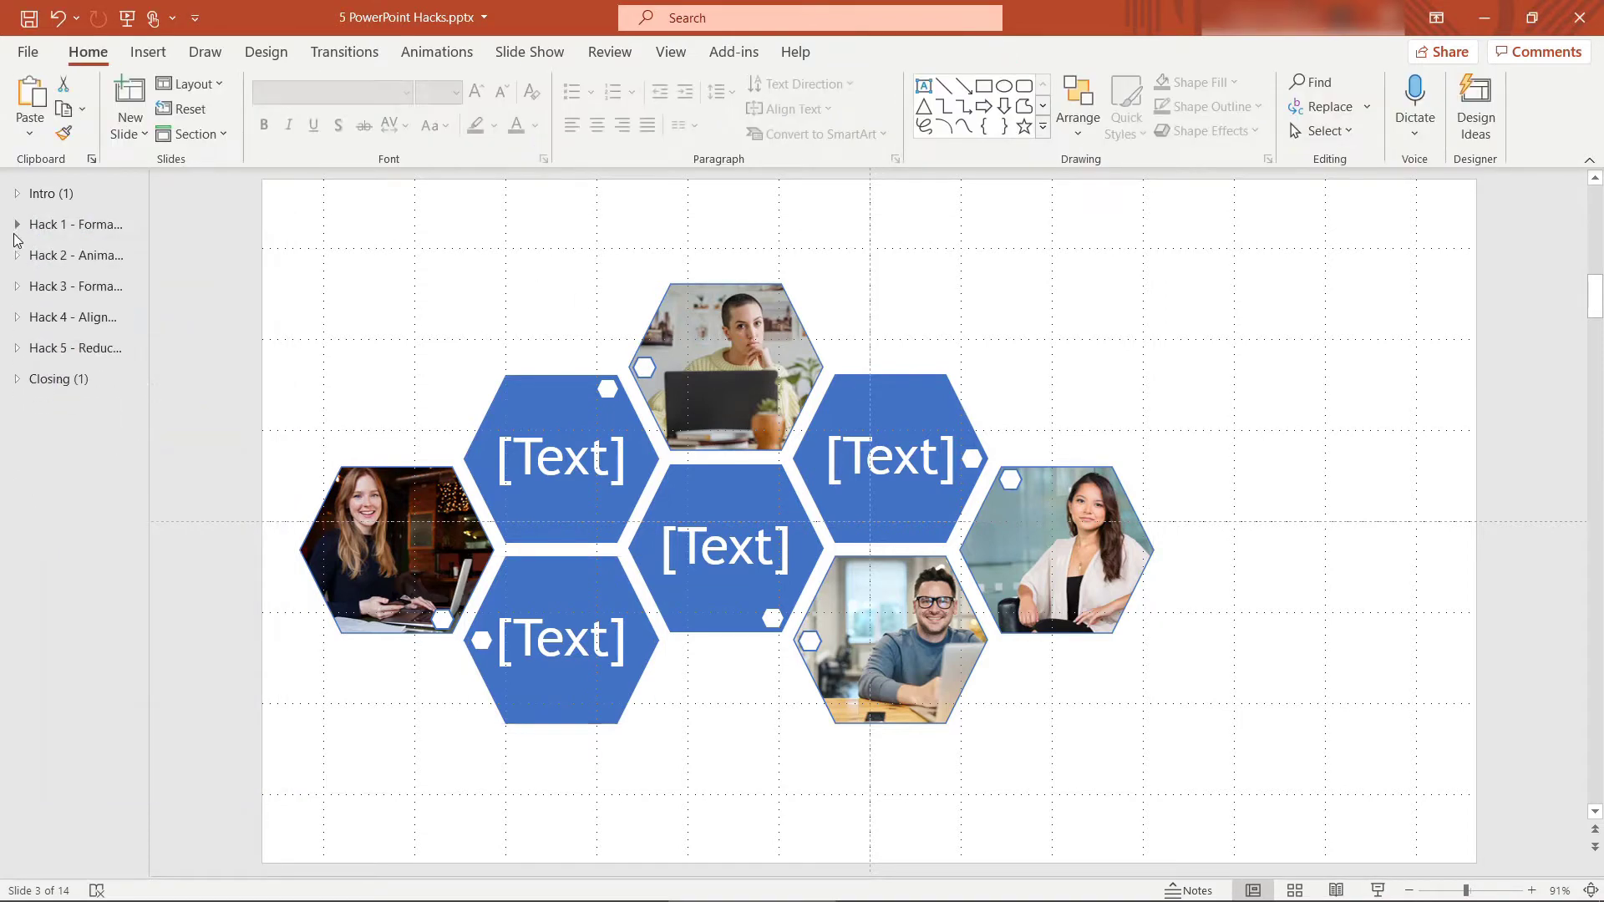
{"action": "left_click", "coordinate": [17, 255]}
{"action": "left_click", "coordinate": [94, 312]}
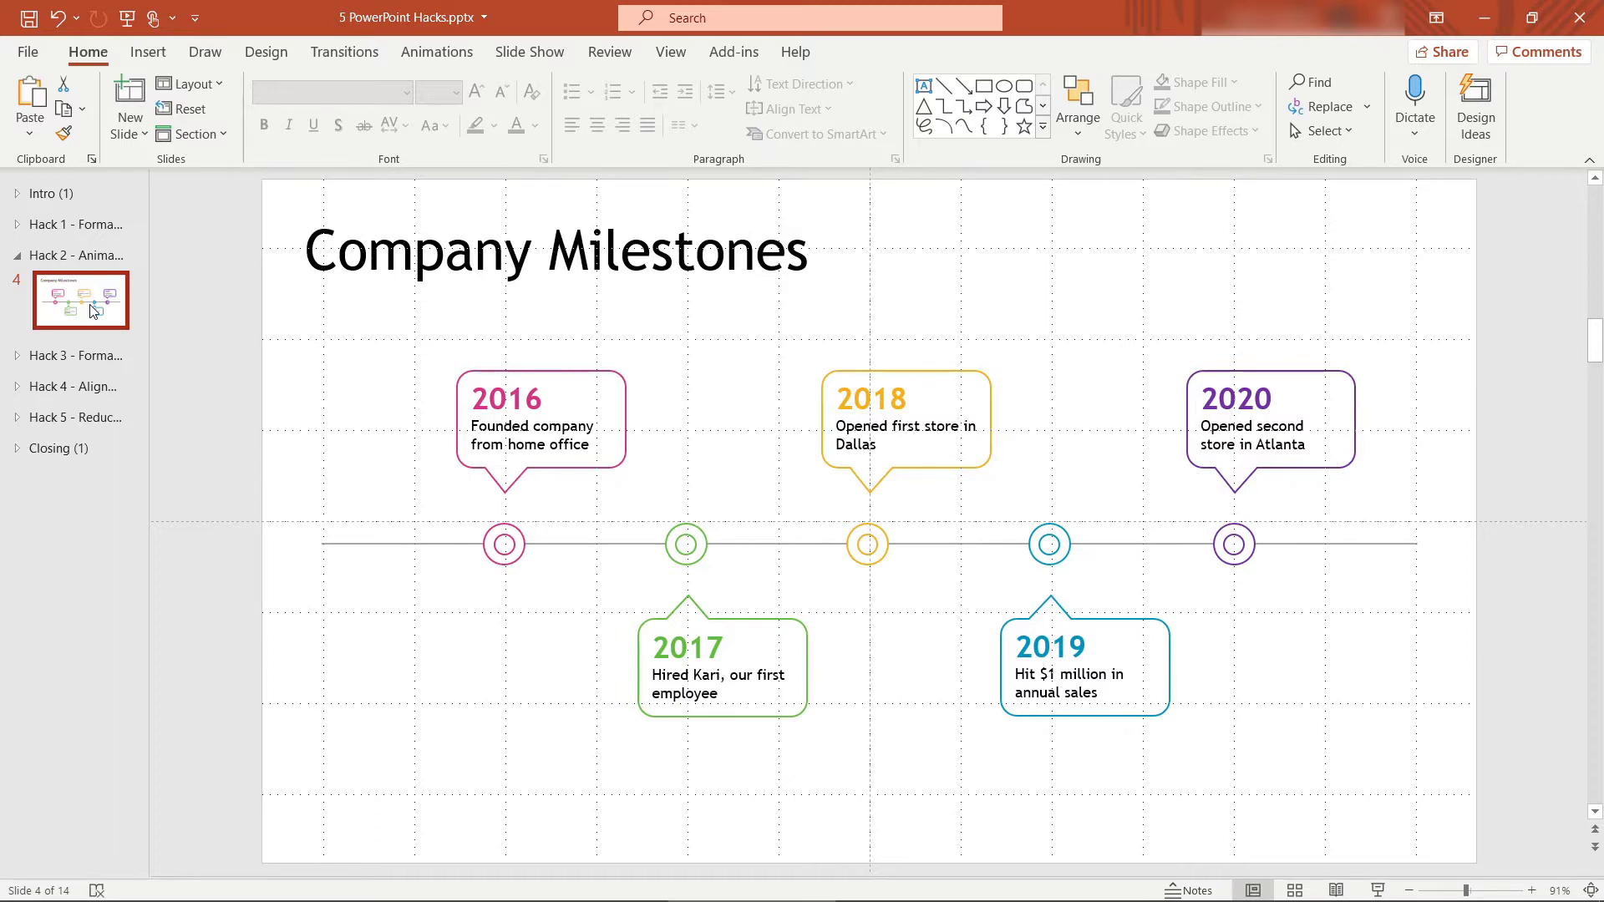
{"action": "right_click", "coordinate": [94, 311]}
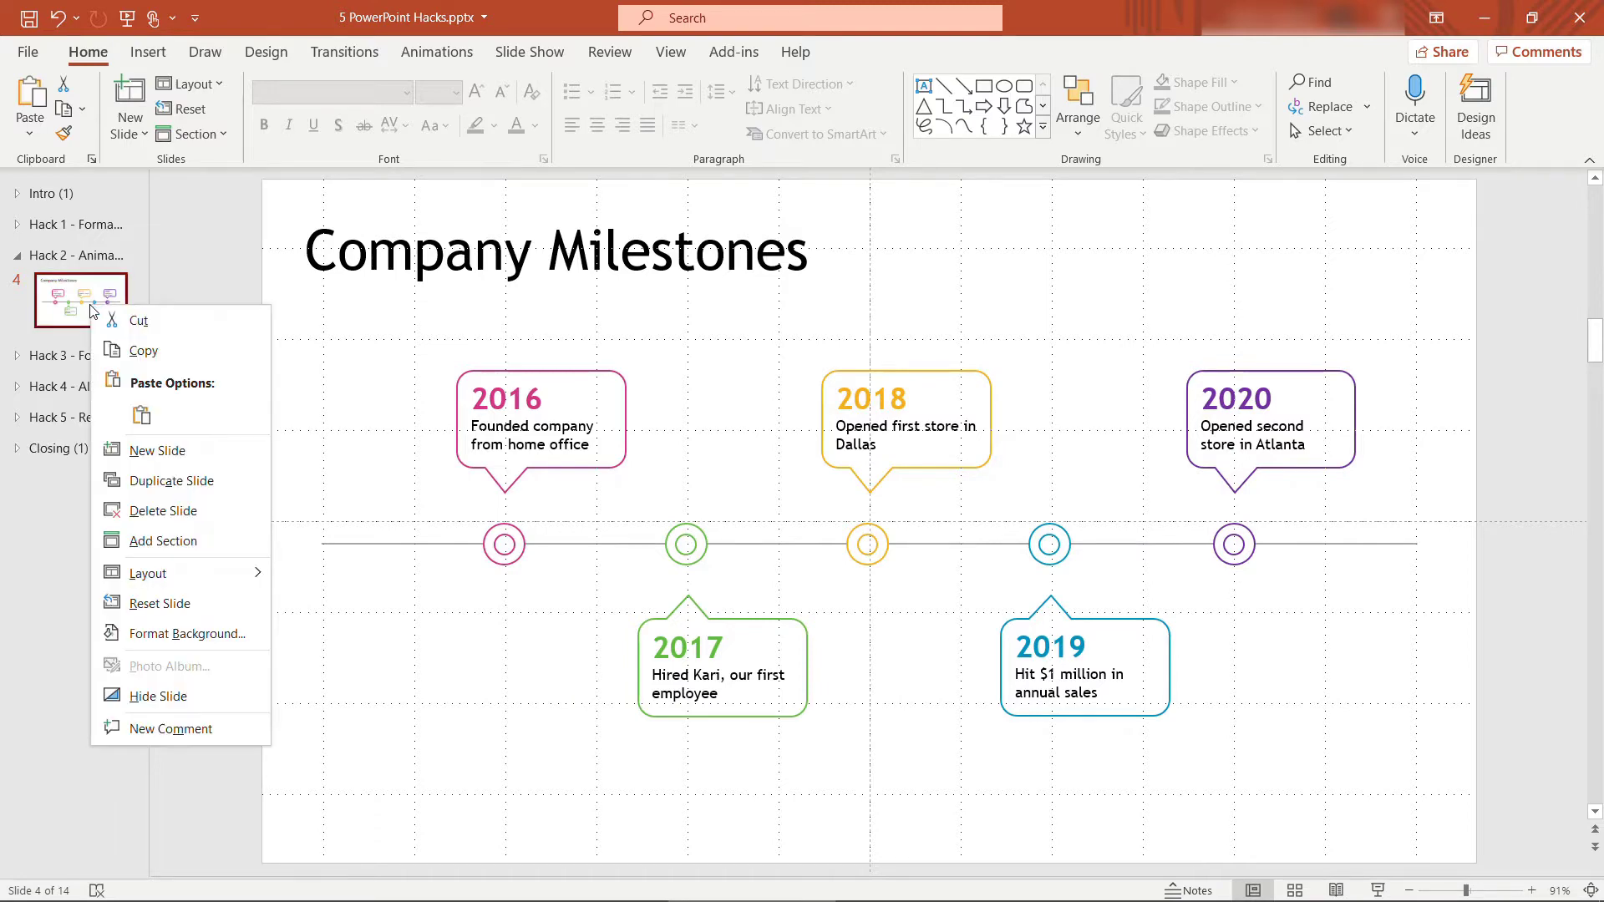
{"action": "left_click", "coordinate": [155, 478]}
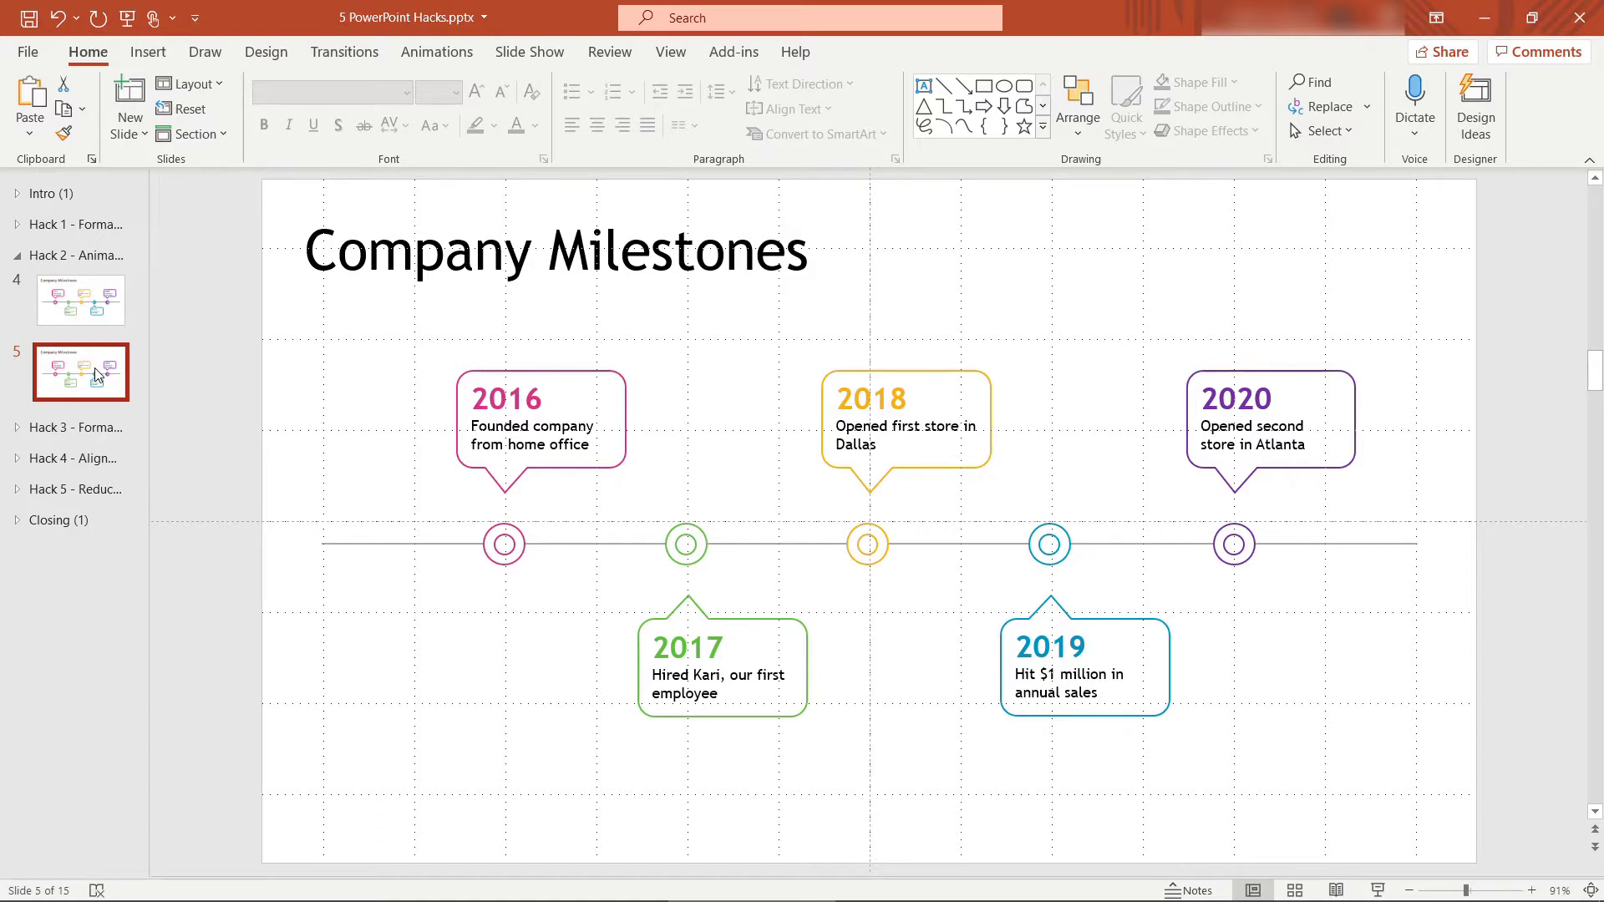
Give the pink 2016 circle a Float In entrance plus a Pulse emphasis, and show the Animation Pane.
{"action": "left_click", "coordinate": [485, 536]}
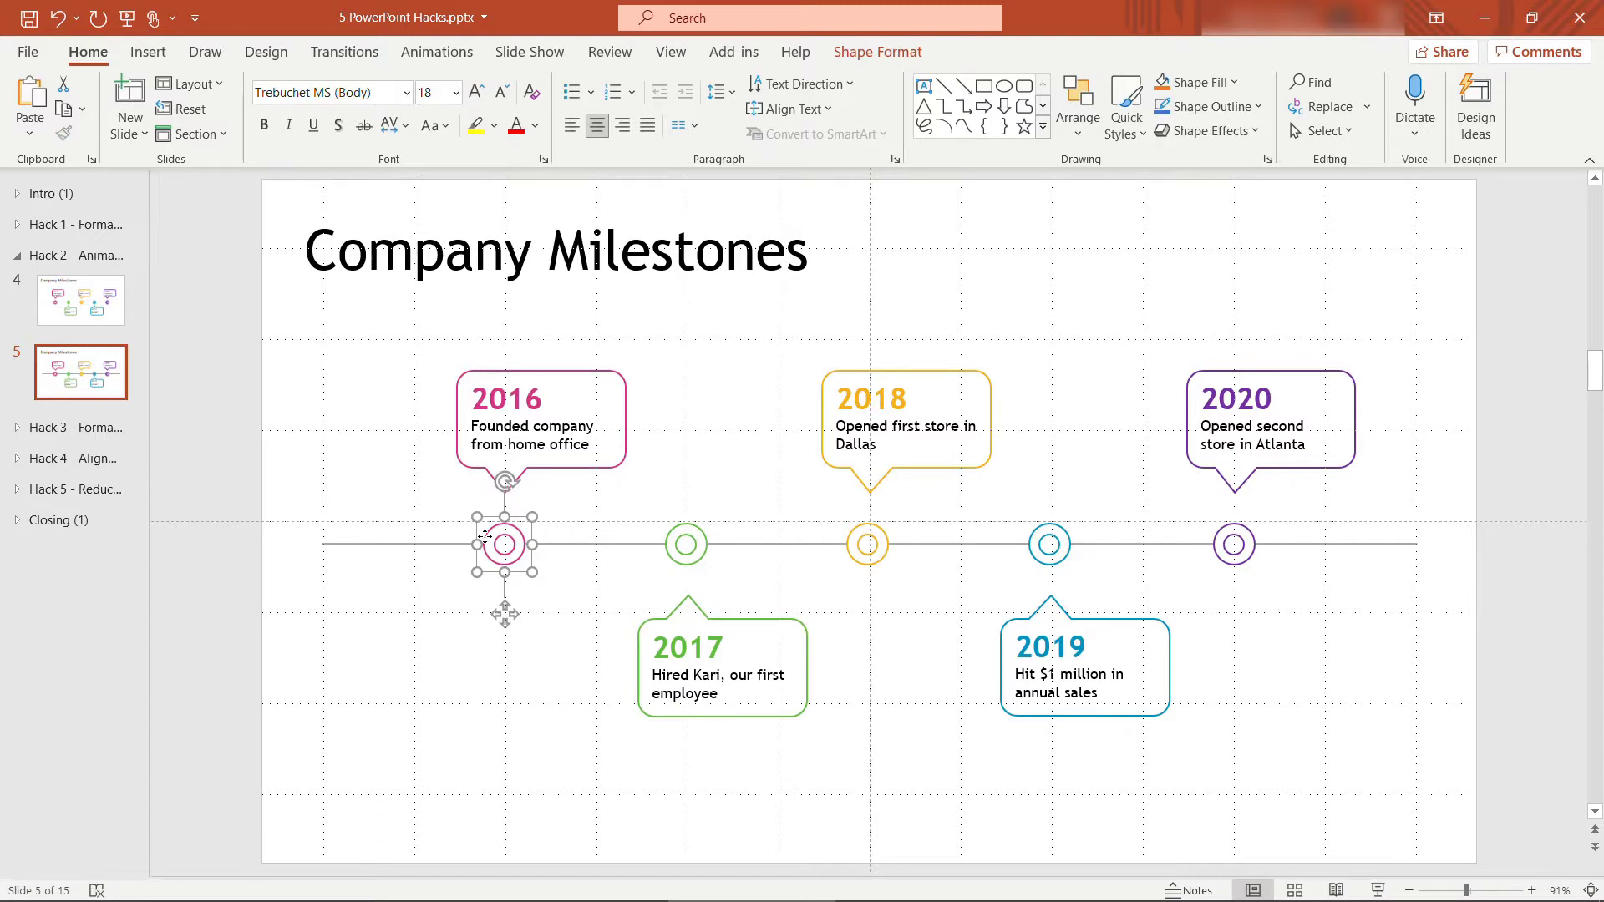
{"action": "left_click", "coordinate": [419, 57]}
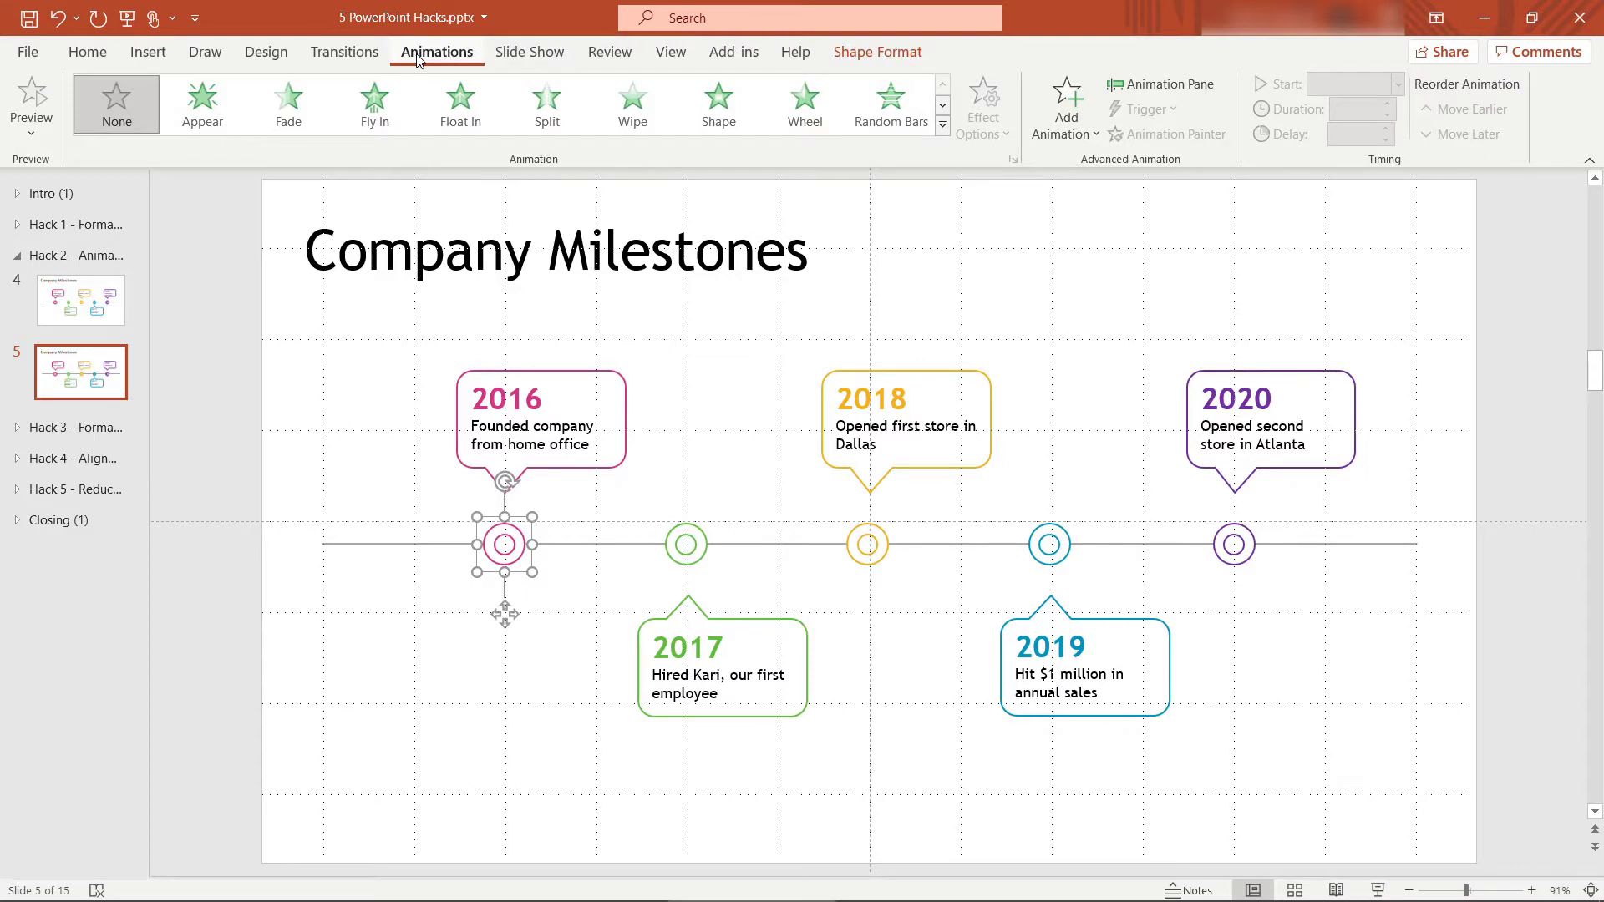
{"action": "left_click", "coordinate": [460, 117]}
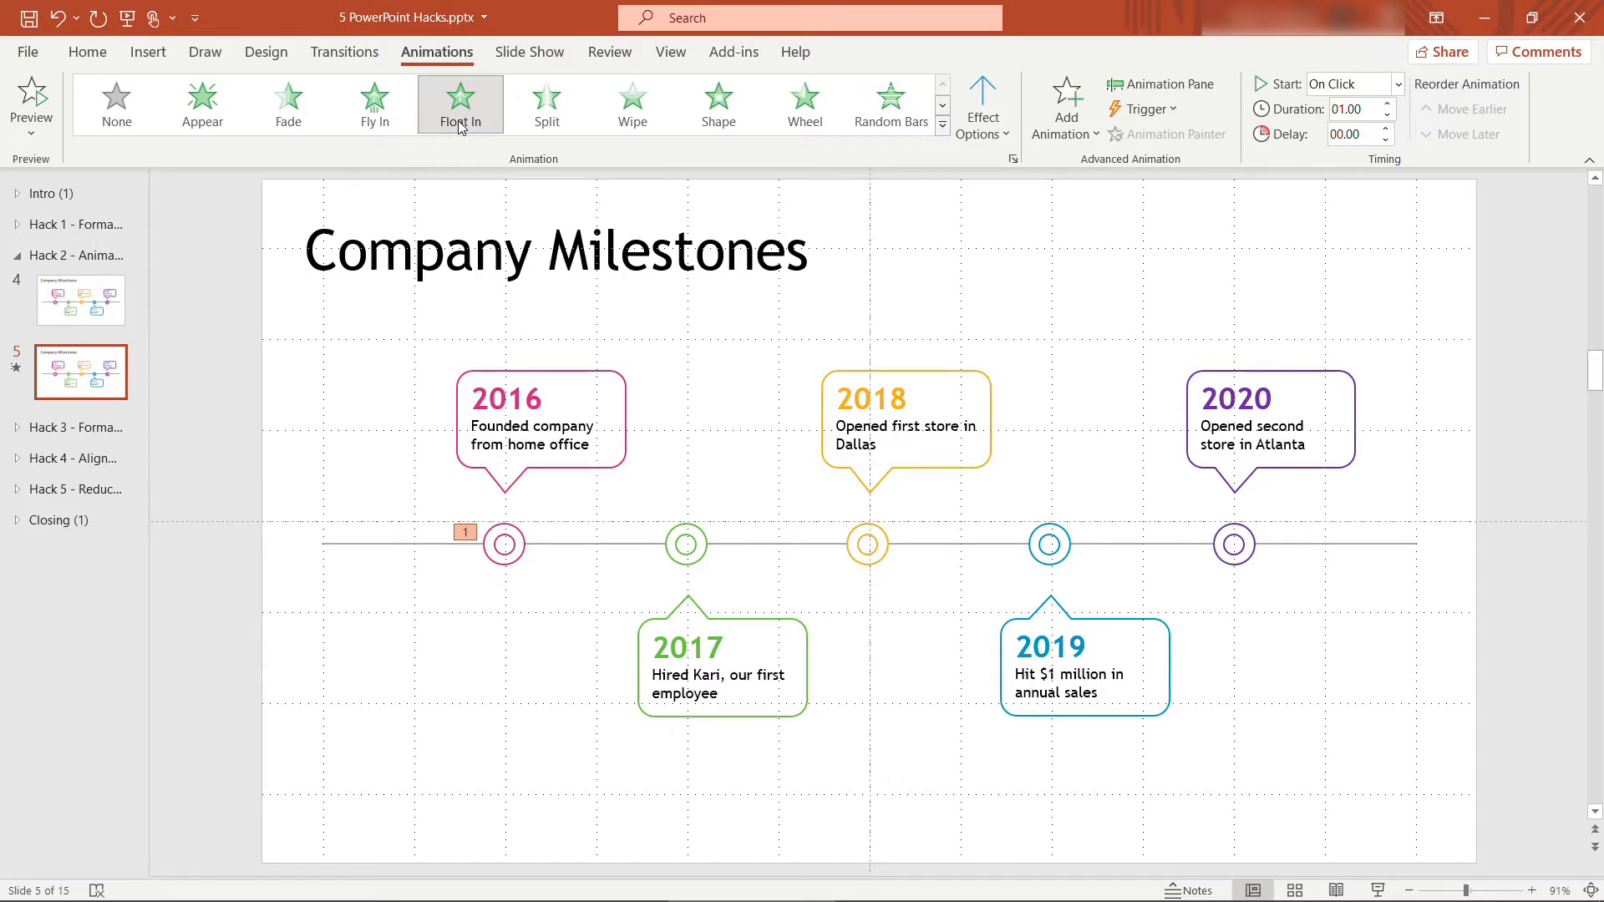
{"action": "left_click", "coordinate": [1075, 136]}
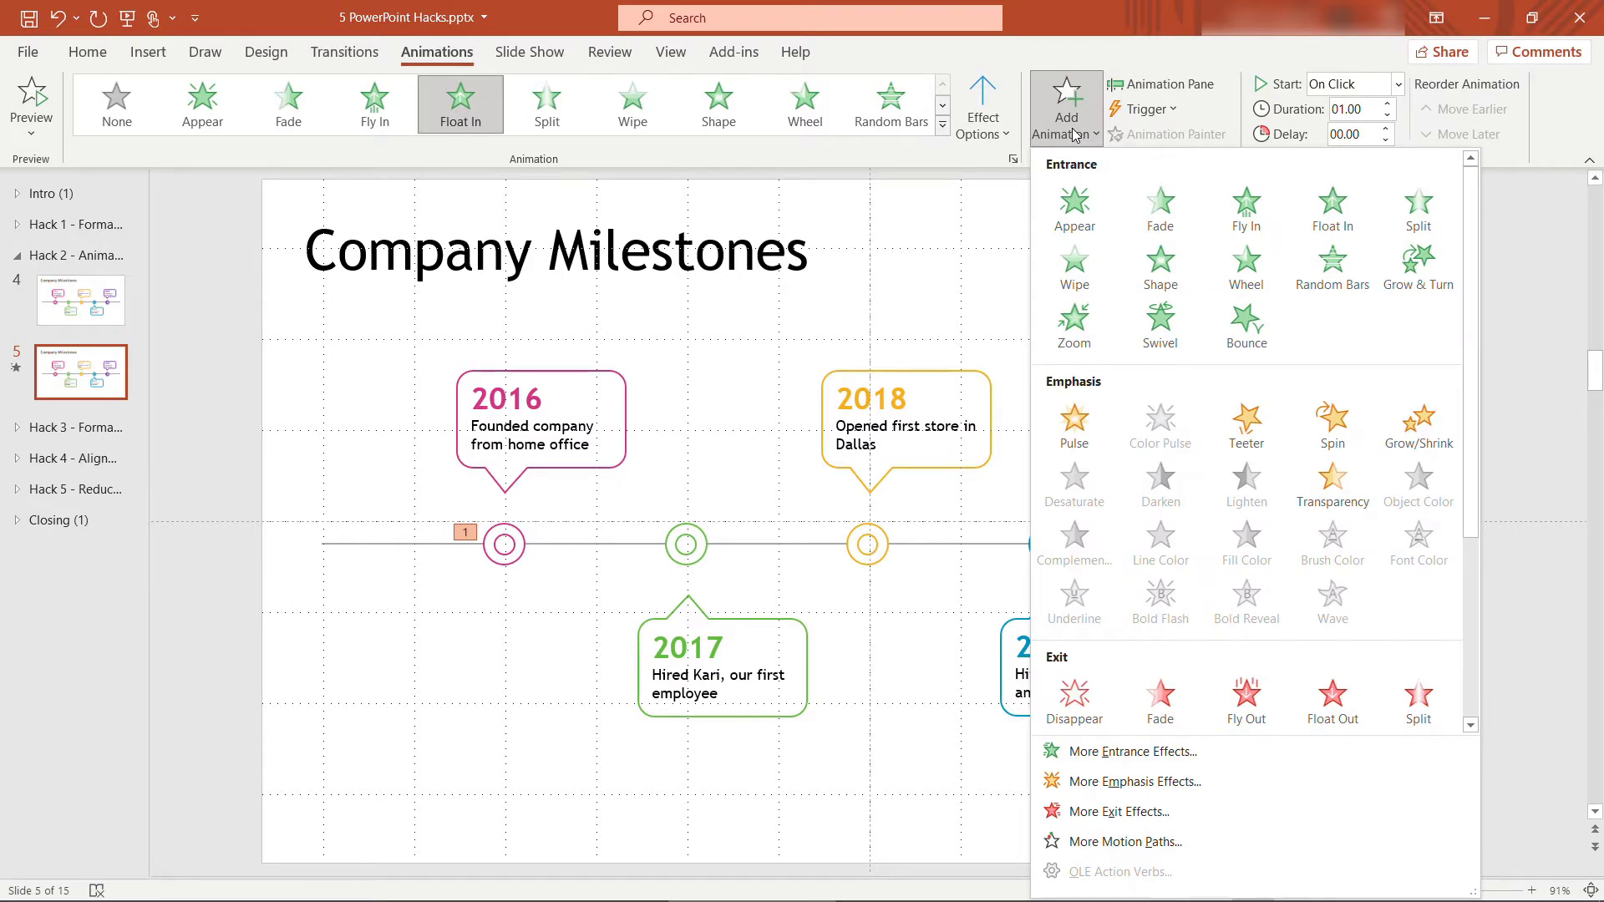
{"action": "left_click", "coordinate": [1075, 424]}
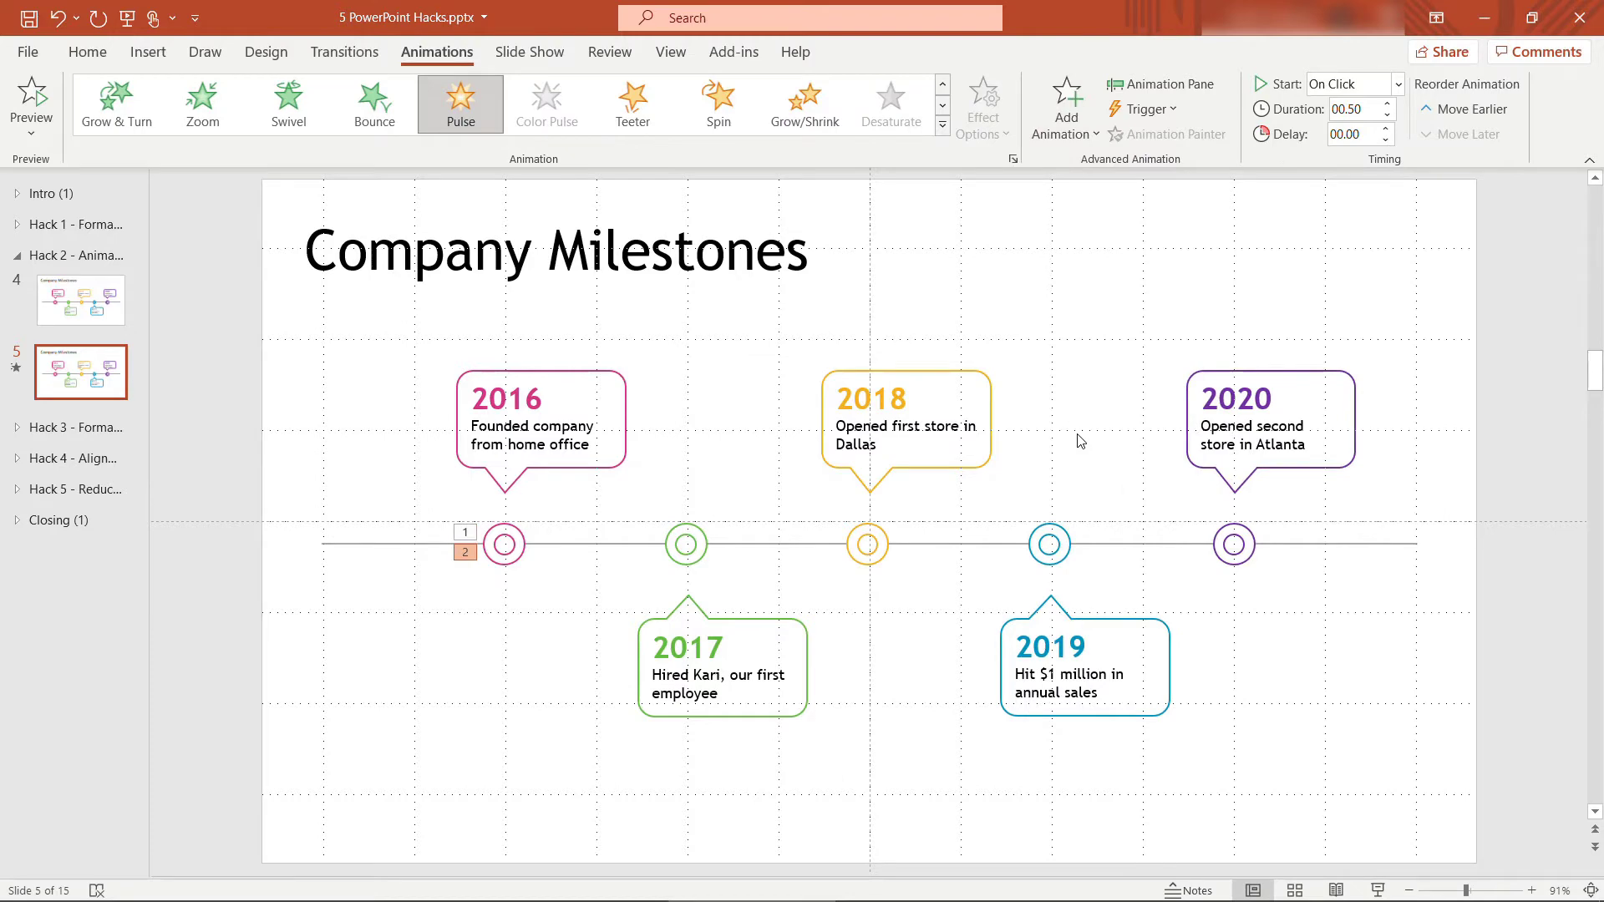
{"action": "left_click", "coordinate": [1138, 93]}
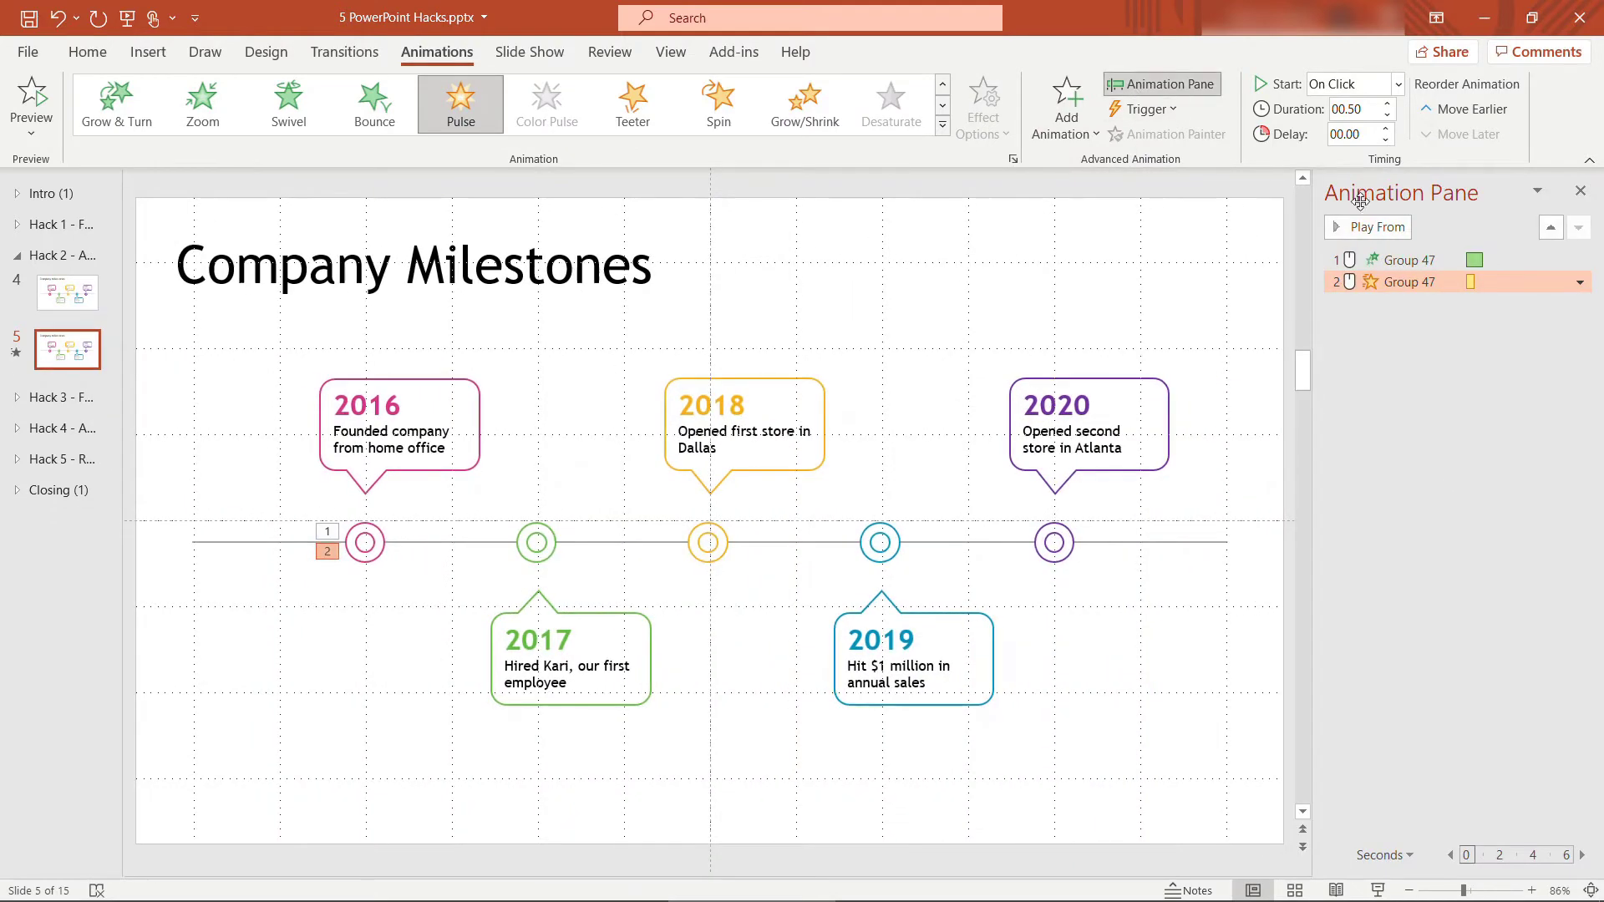
Set the 2016 circle's Pulse to start After Previous with a 0.5-second delay and 5 repeats.
{"action": "left_click", "coordinate": [1579, 282]}
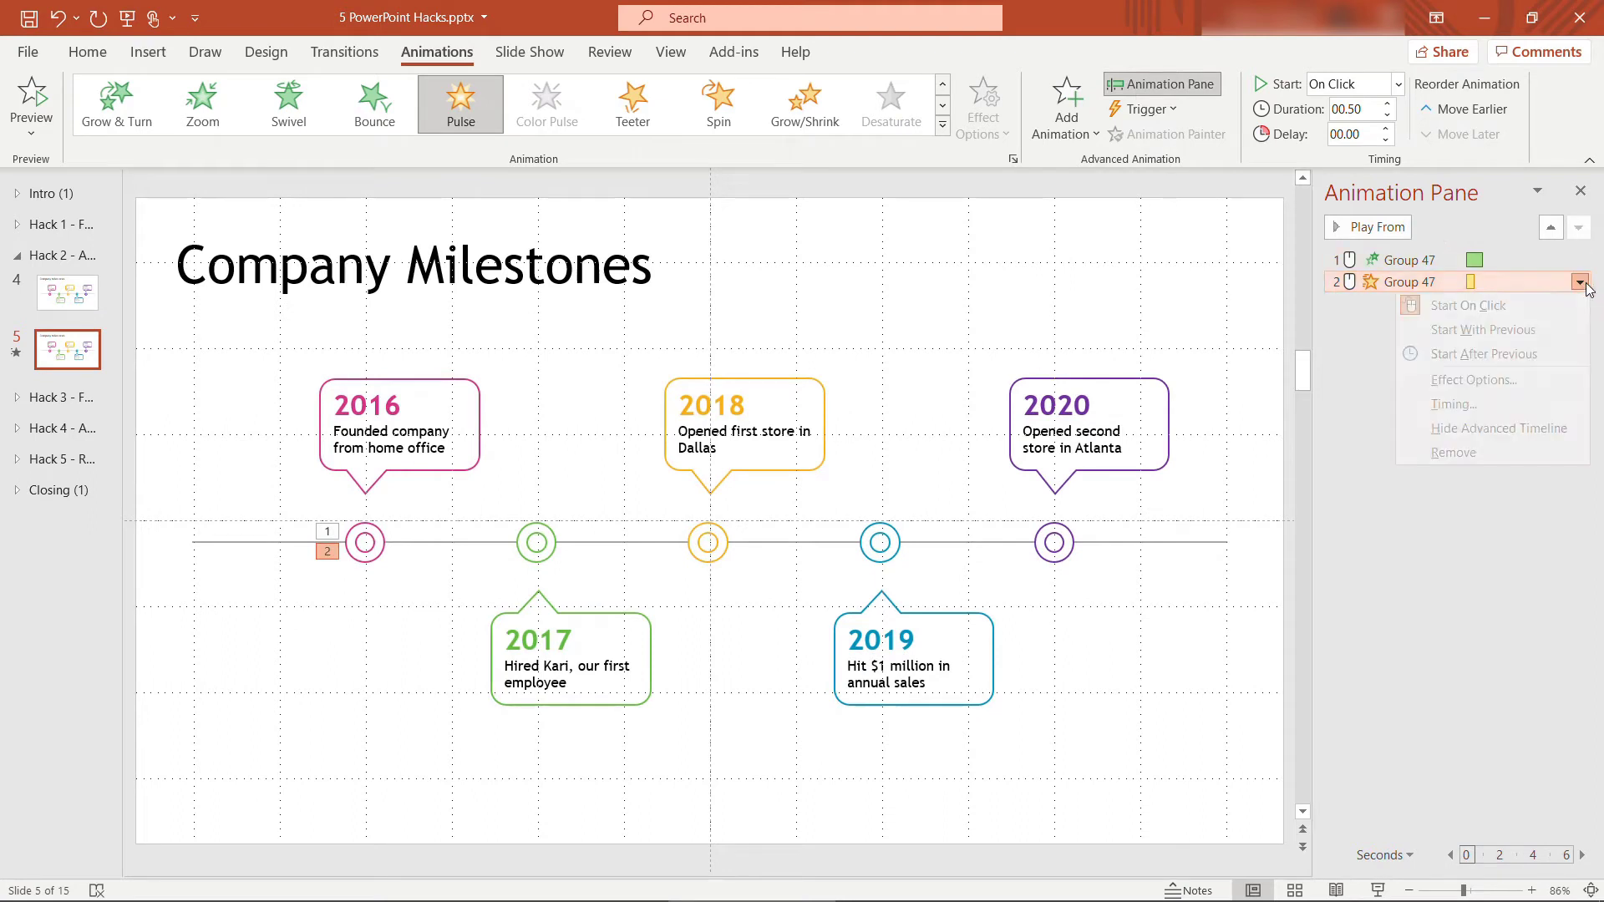
{"action": "left_click", "coordinate": [1515, 381]}
{"action": "left_click", "coordinate": [701, 331]}
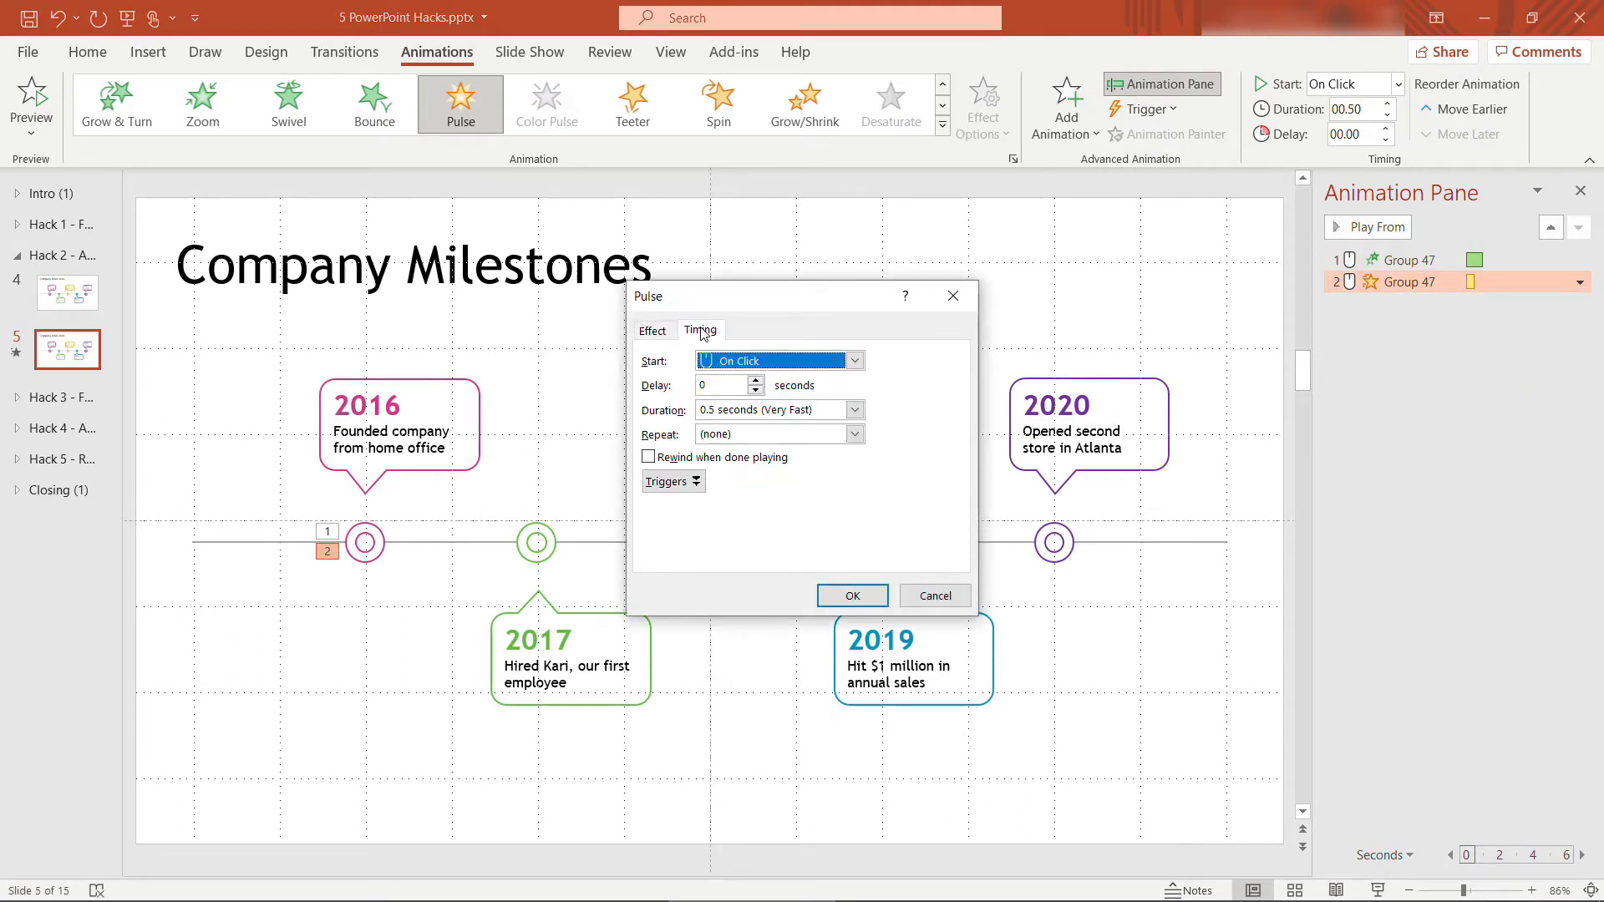
{"action": "left_click", "coordinate": [855, 361]}
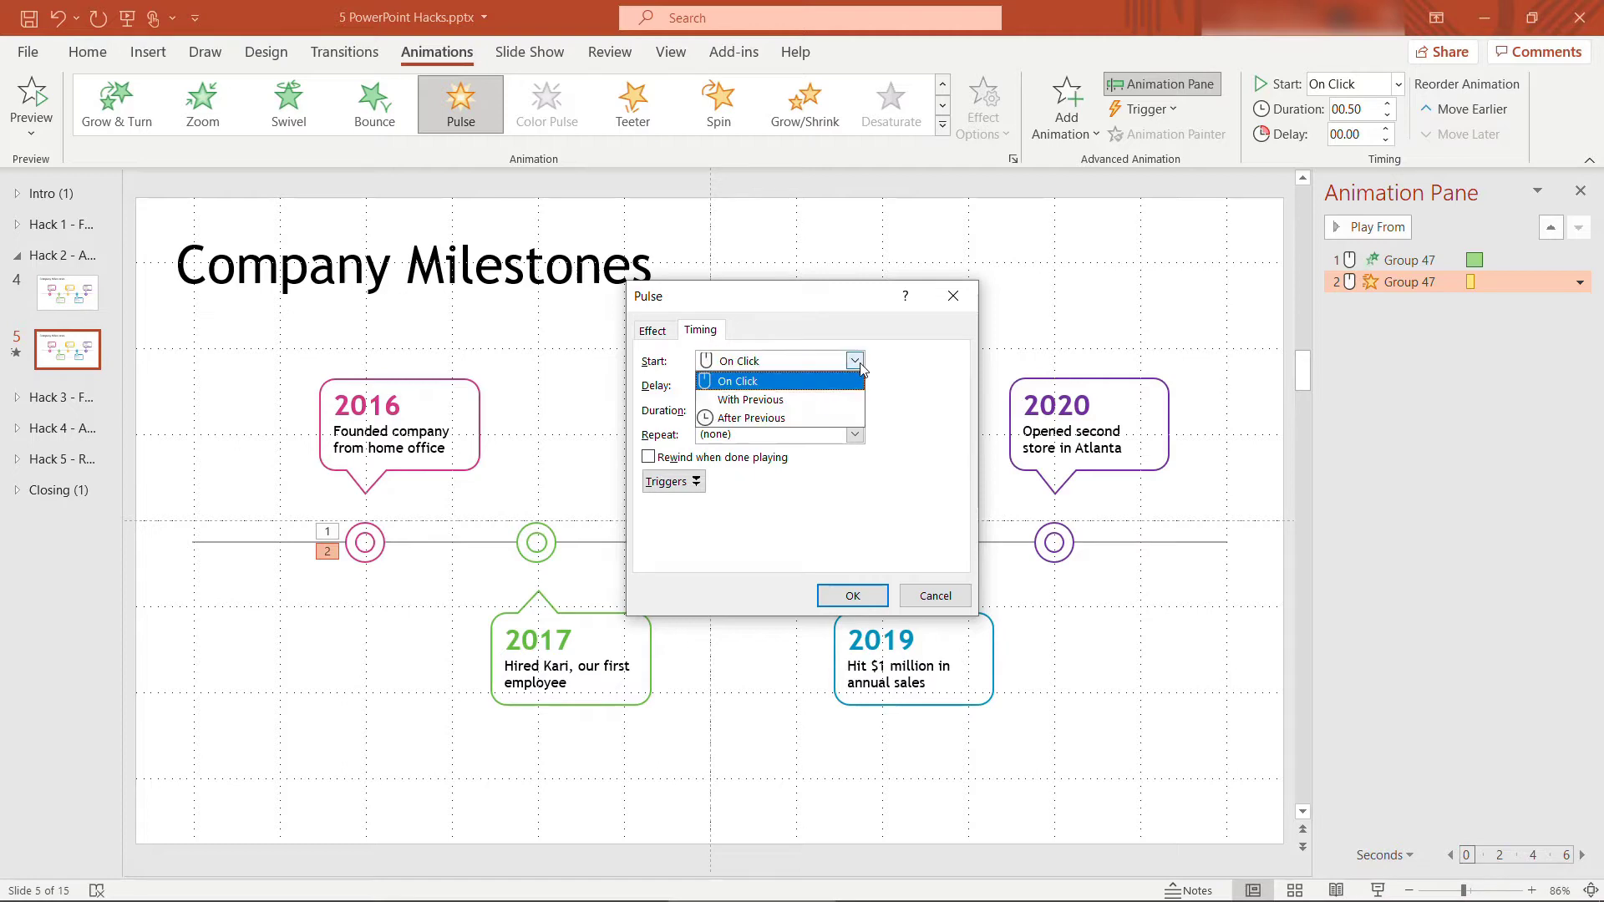
{"action": "left_click", "coordinate": [833, 419]}
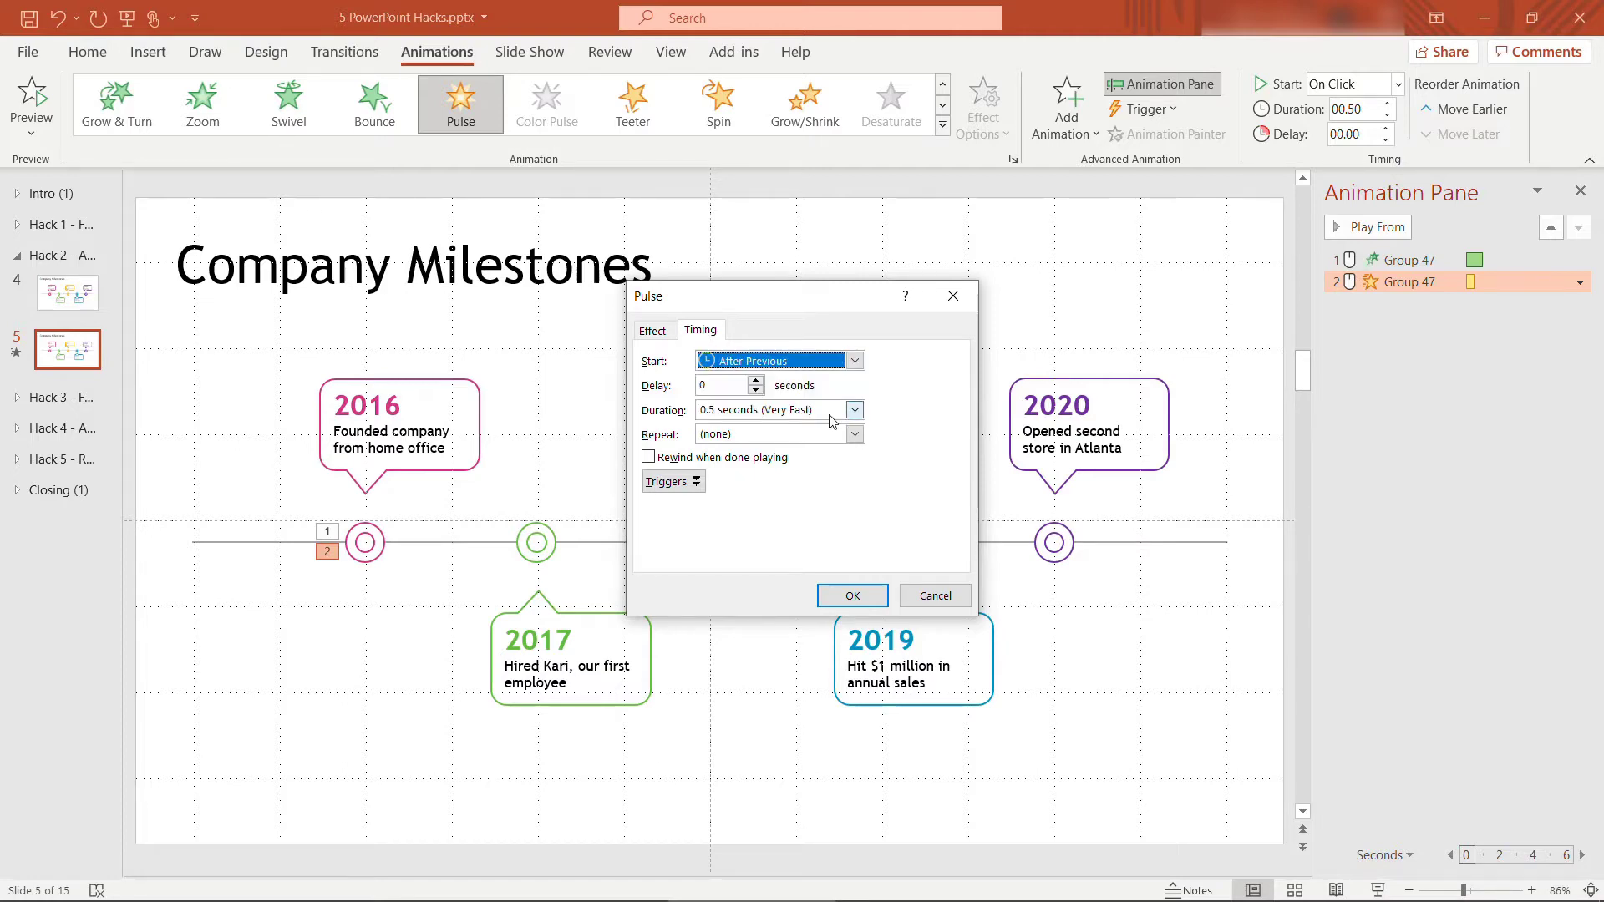
{"action": "key", "text": "Tab"}
{"action": "key", "text": "BackSpace"}
{"action": "type", "text": ".5"}
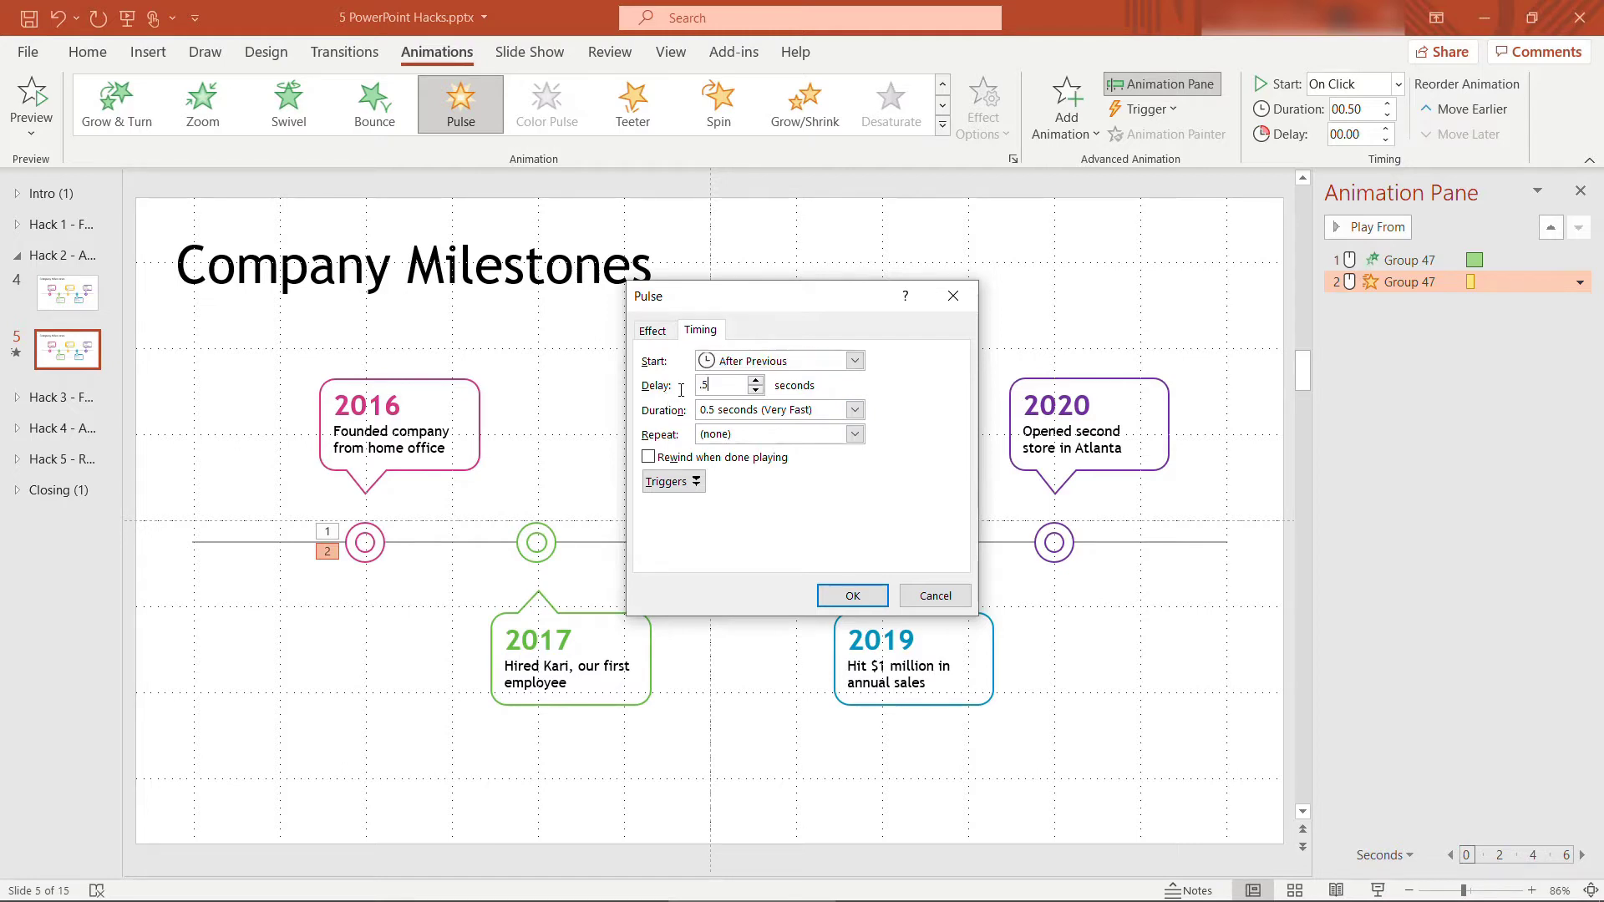
{"action": "key", "text": "Tab"}
{"action": "key", "text": "Tab"}
{"action": "left_click", "coordinate": [854, 434]}
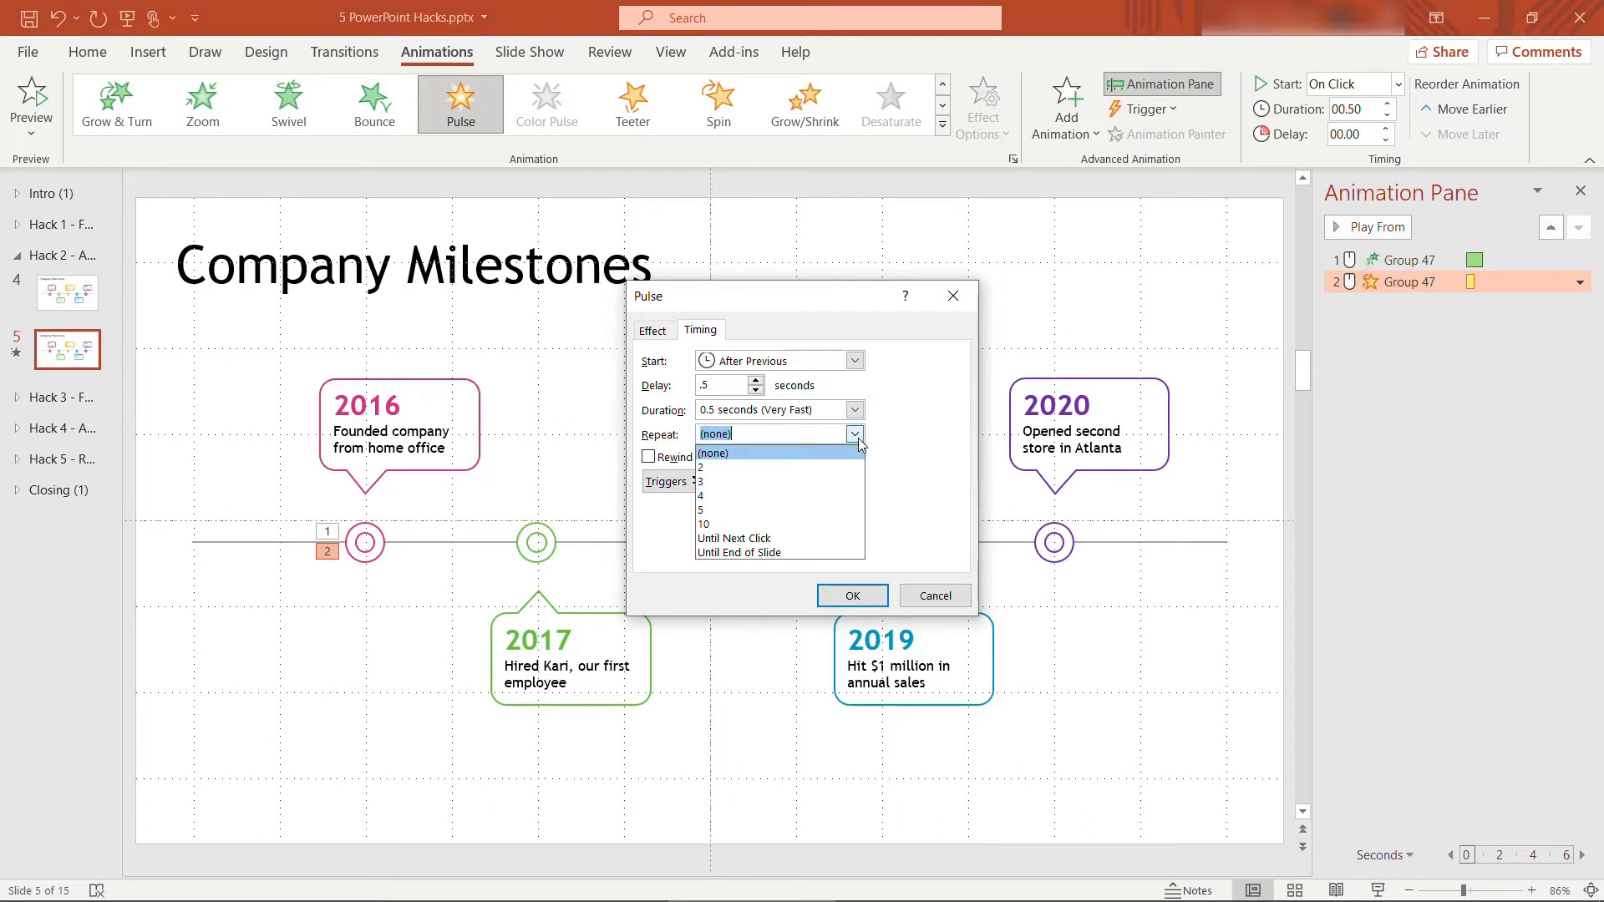
{"action": "left_click", "coordinate": [776, 510]}
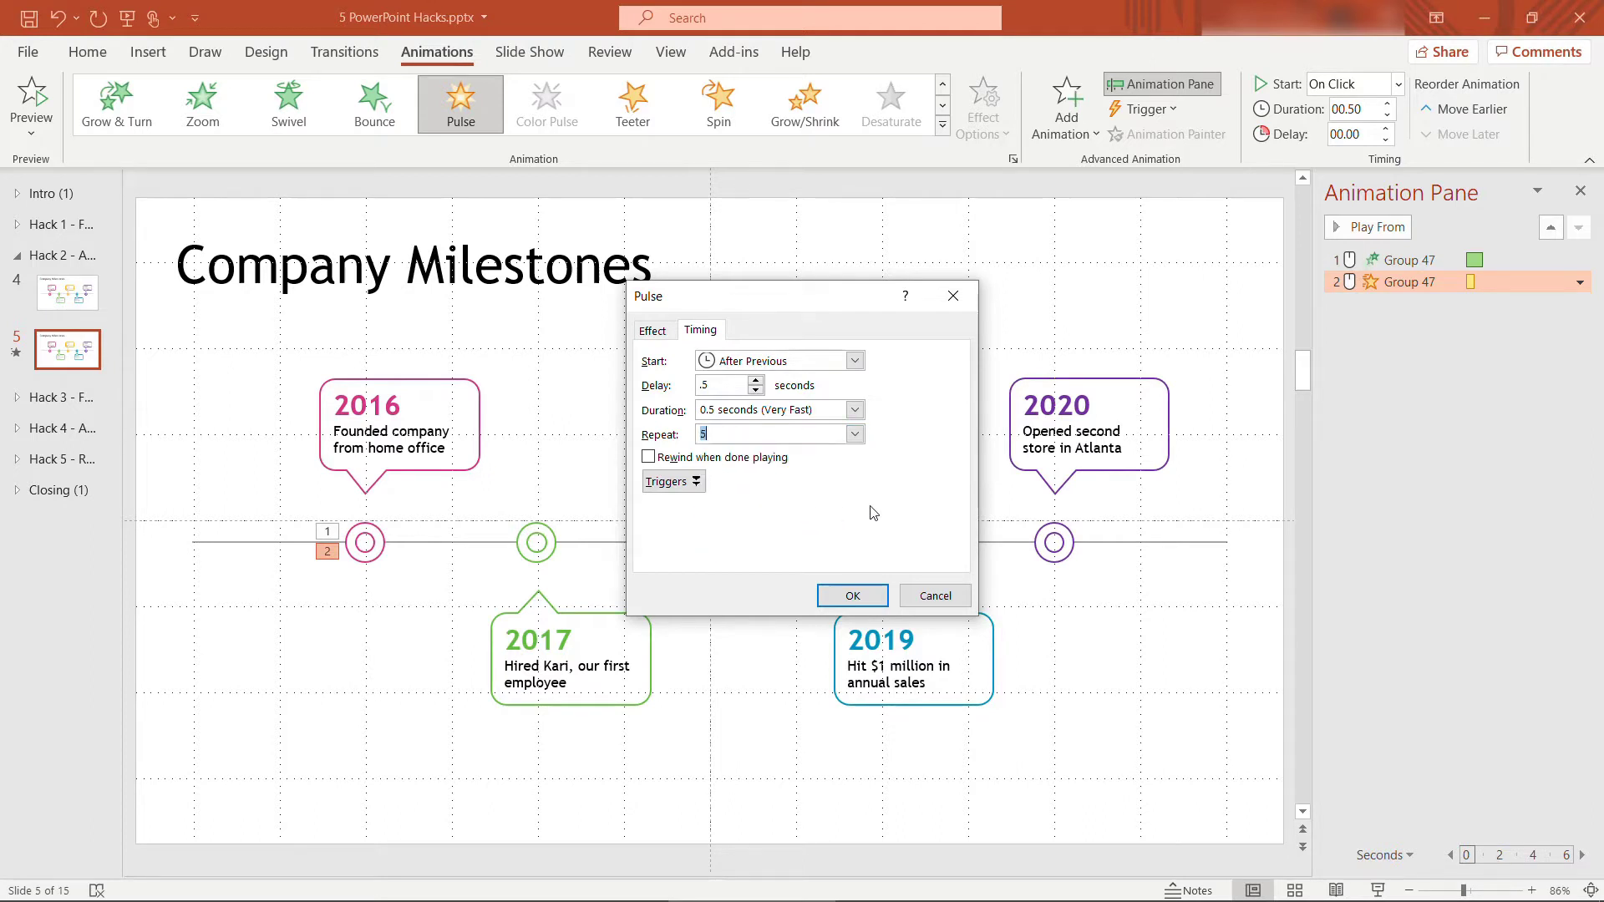
{"action": "left_click", "coordinate": [869, 597]}
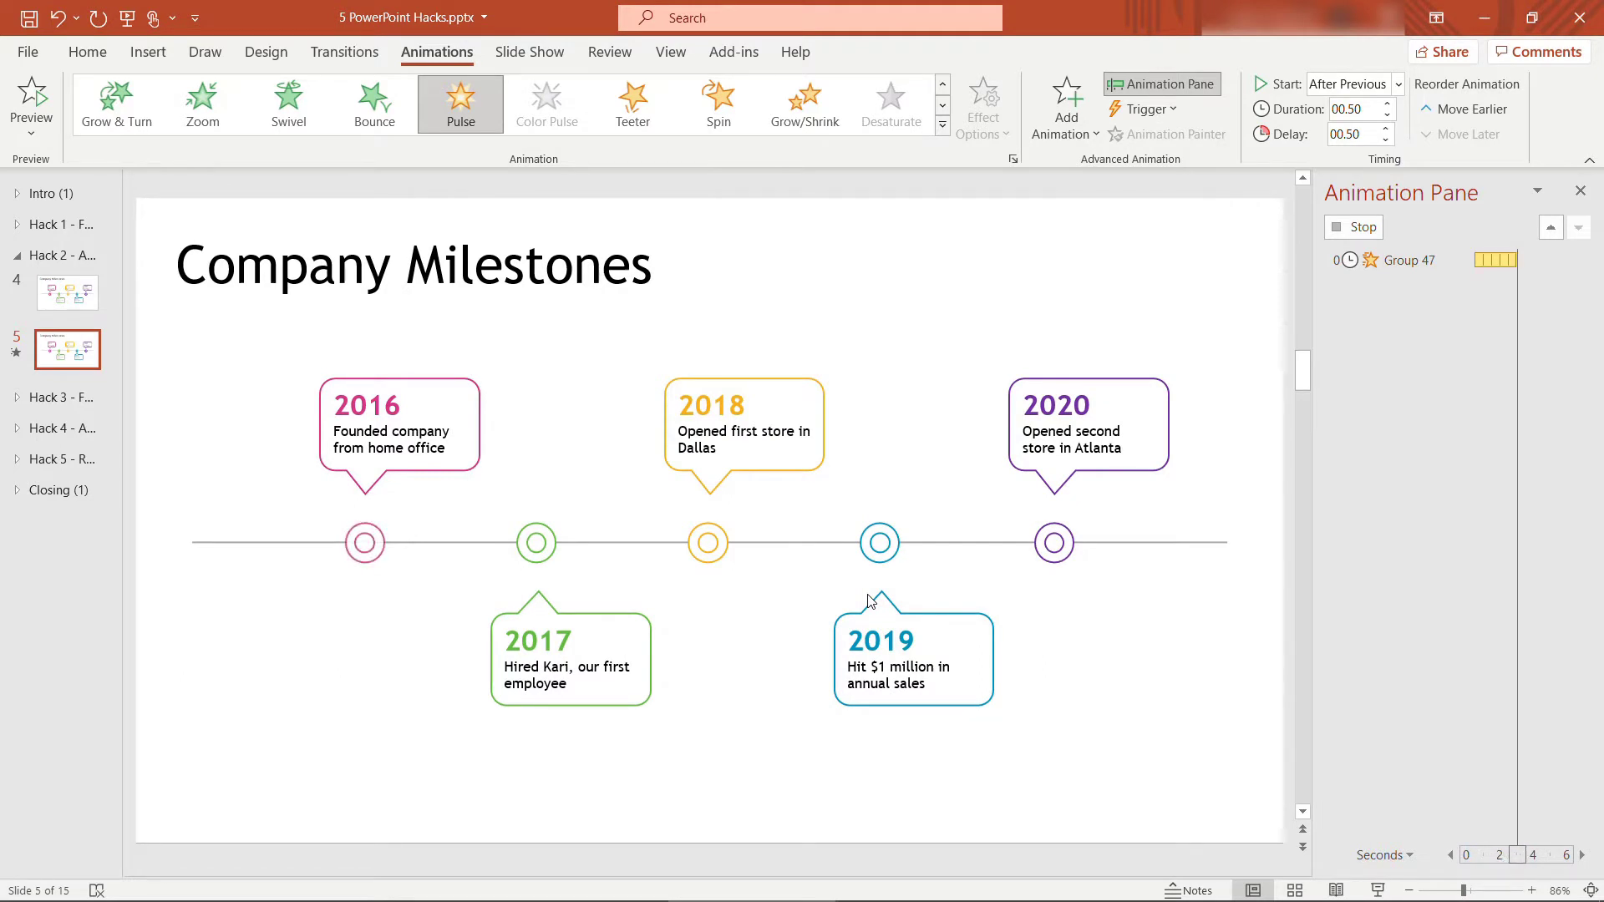
Give the 2016 speech bubble a Float In entrance that floats downward.
{"action": "left_click", "coordinate": [386, 381]}
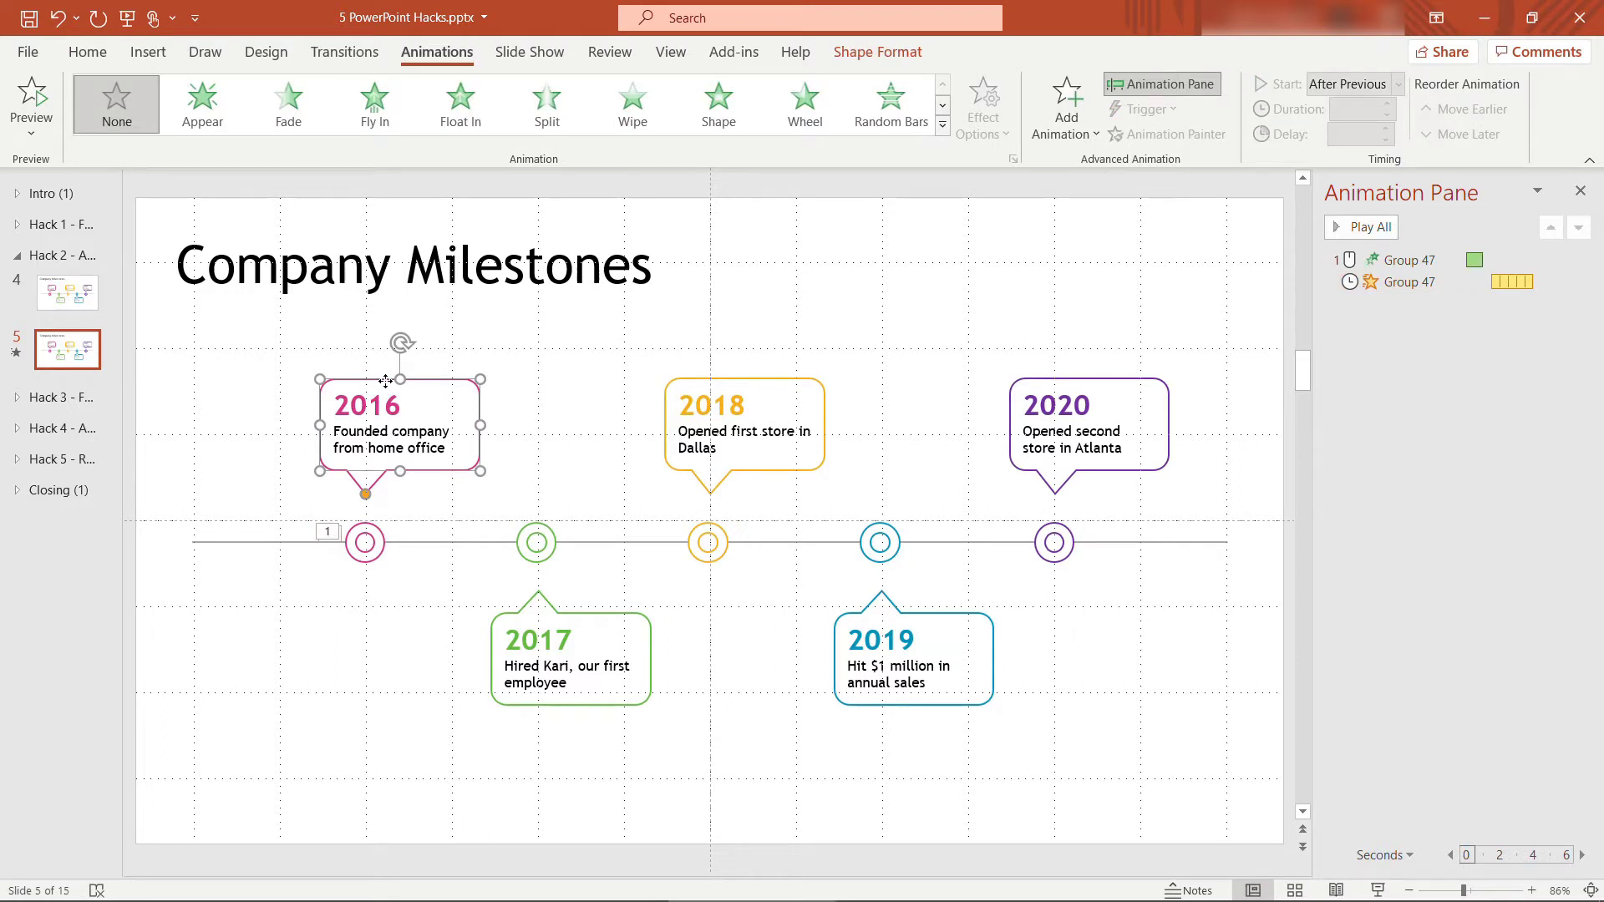
{"action": "left_click", "coordinate": [459, 122]}
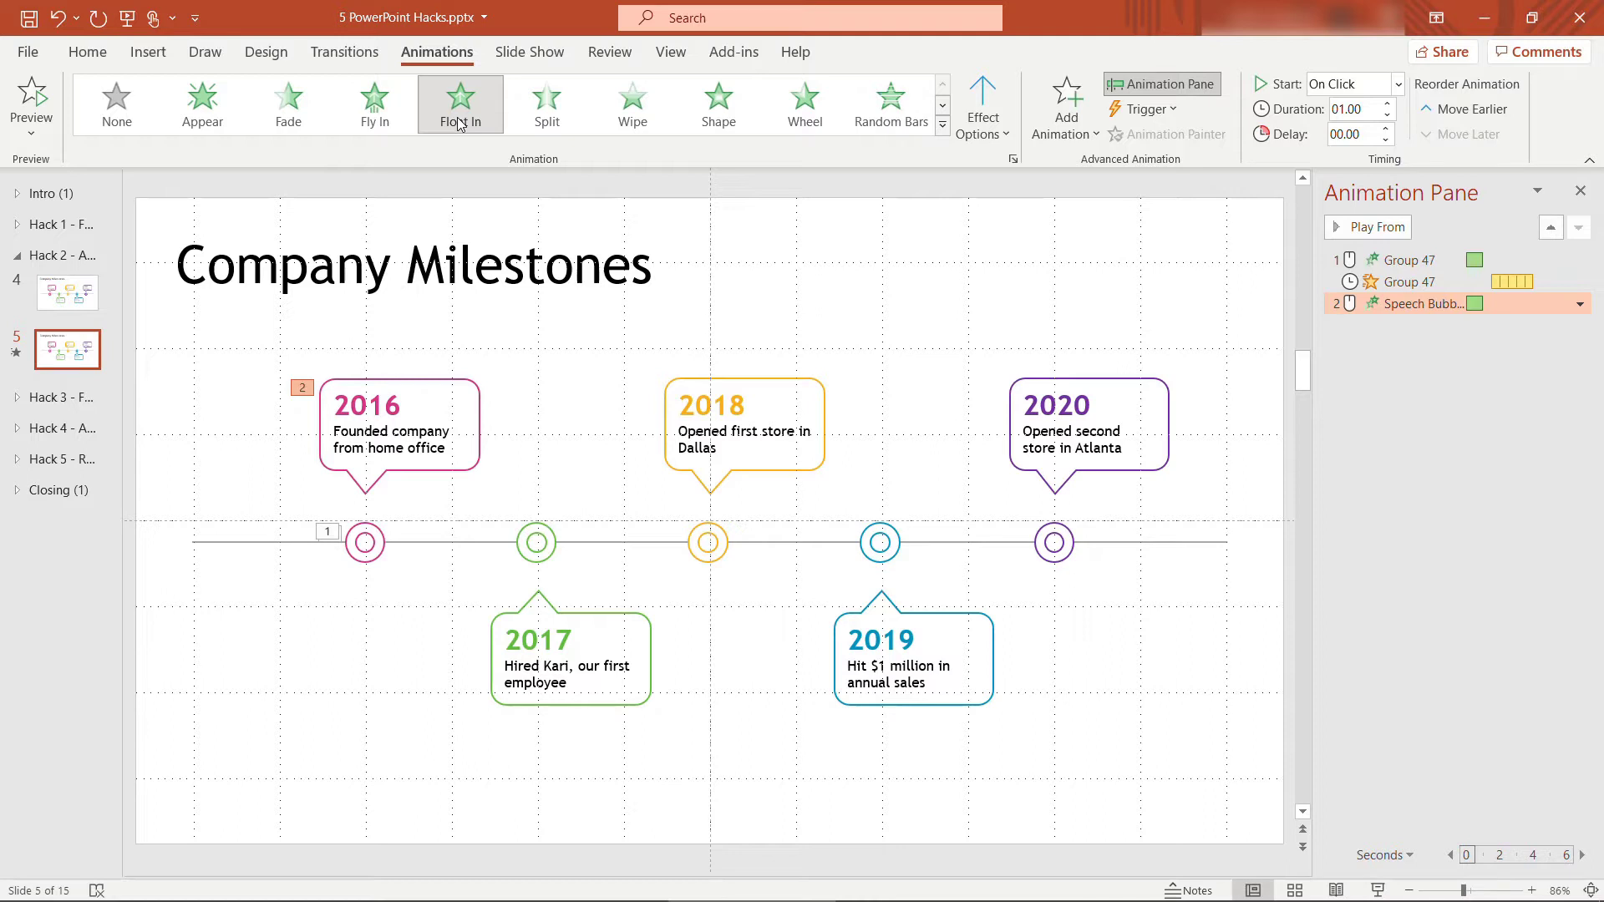
{"action": "left_click", "coordinate": [1005, 140]}
{"action": "left_click", "coordinate": [1040, 265]}
{"action": "left_click", "coordinate": [1040, 265]}
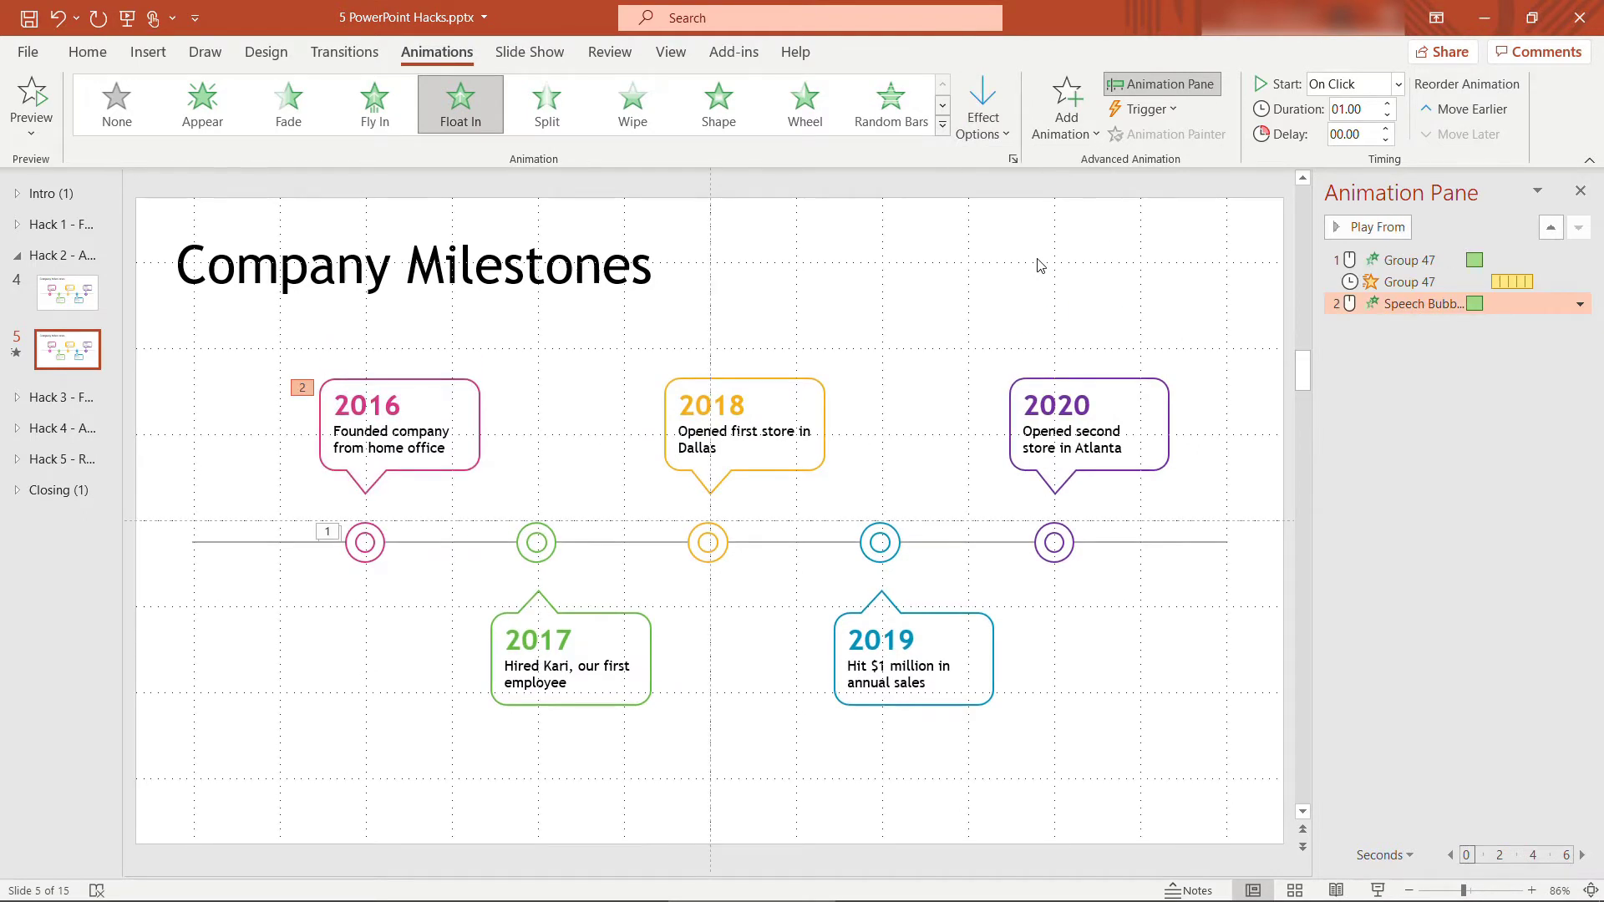
Set the bubble's animation to start With Previous and last 0.25 seconds.
{"action": "left_click", "coordinate": [1580, 305]}
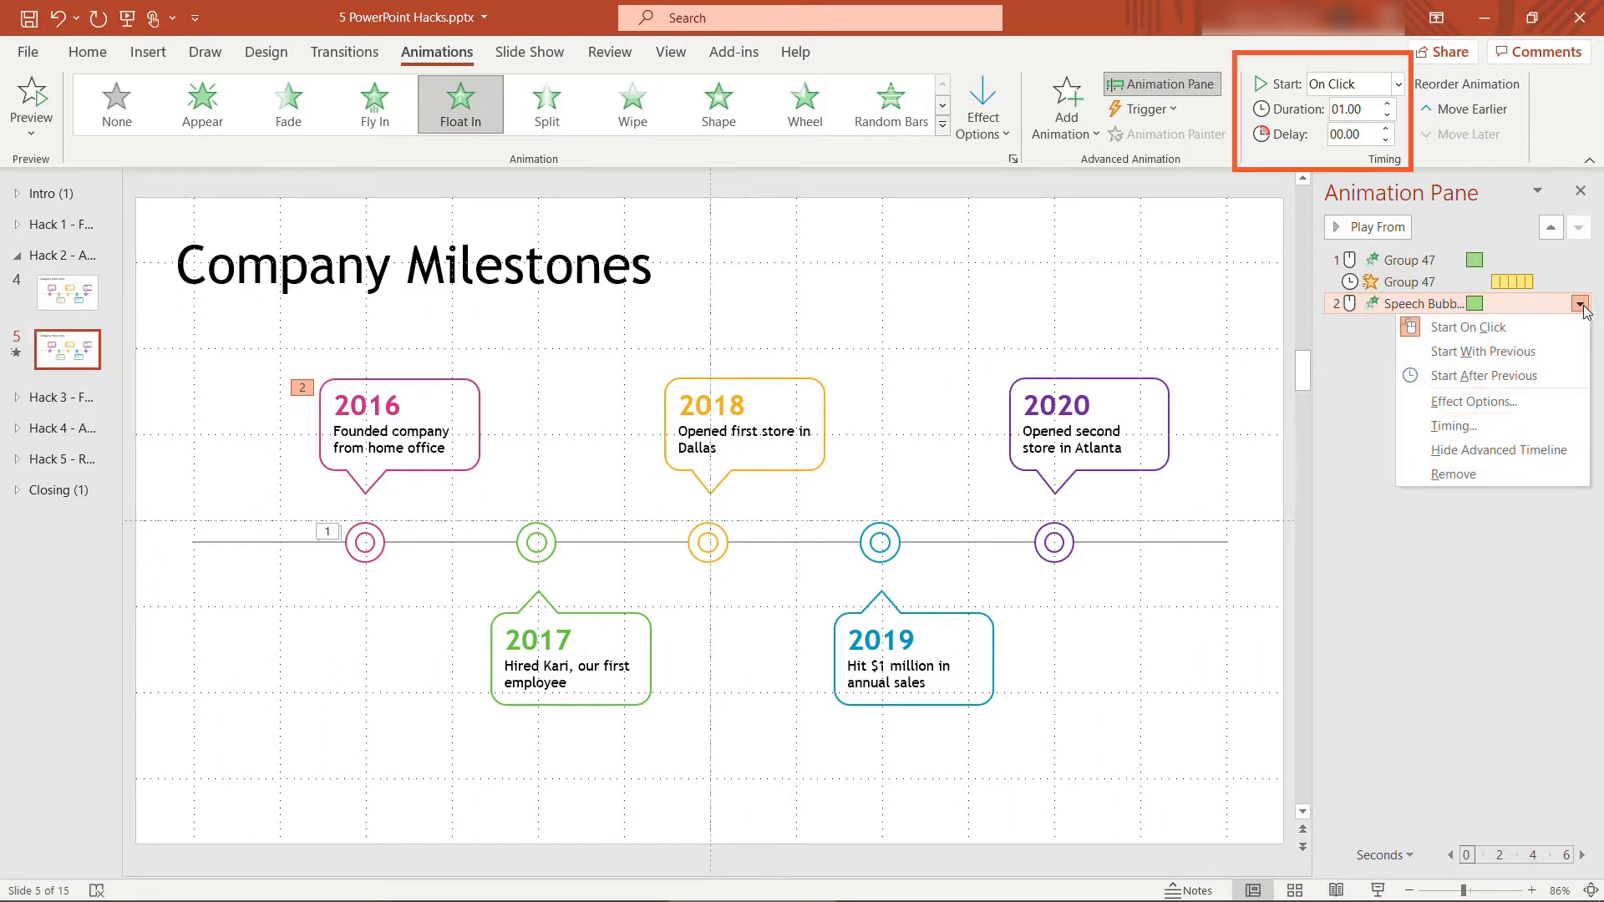
{"action": "left_click", "coordinate": [1397, 84]}
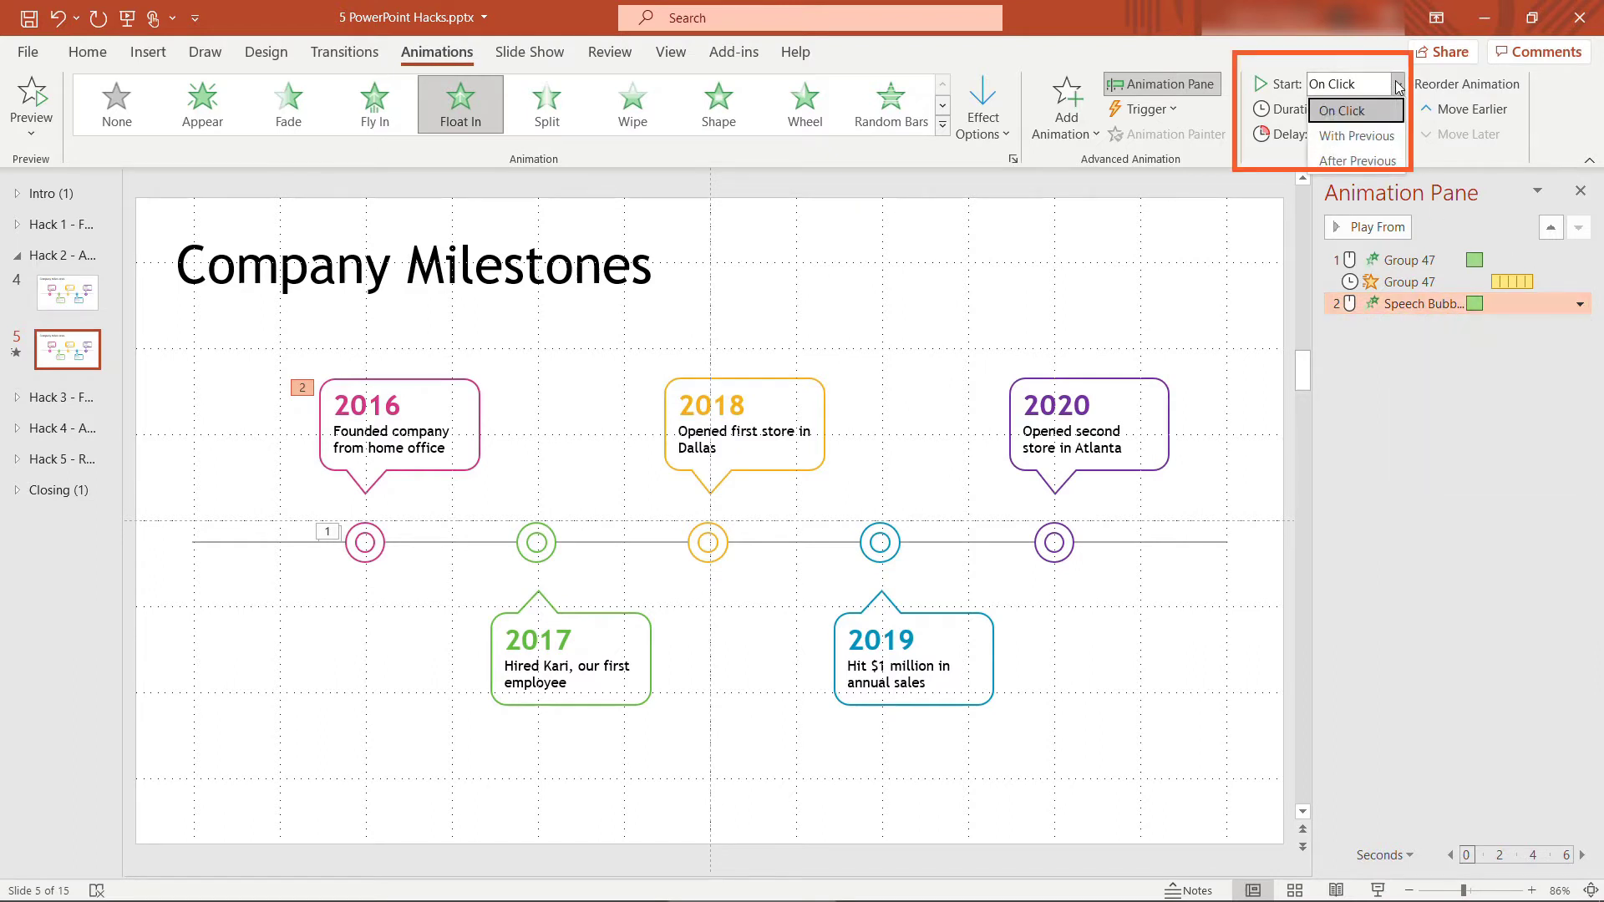
{"action": "left_click", "coordinate": [1364, 136]}
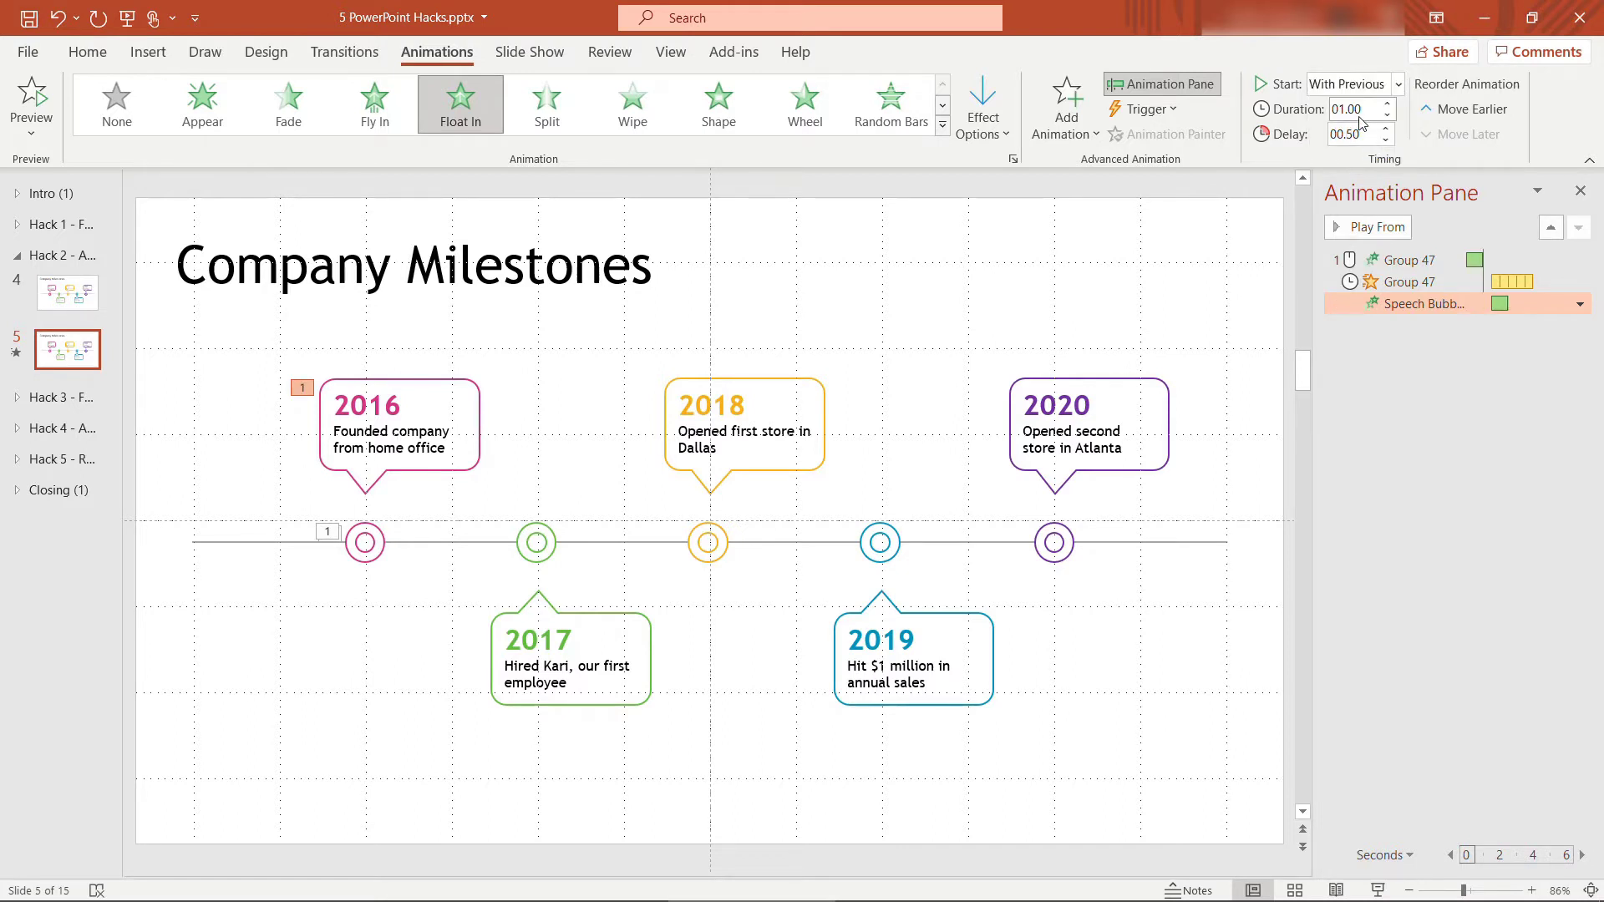
{"action": "left_click", "coordinate": [1358, 118]}
{"action": "type", "text": ".25"}
{"action": "left_click", "coordinate": [1241, 248]}
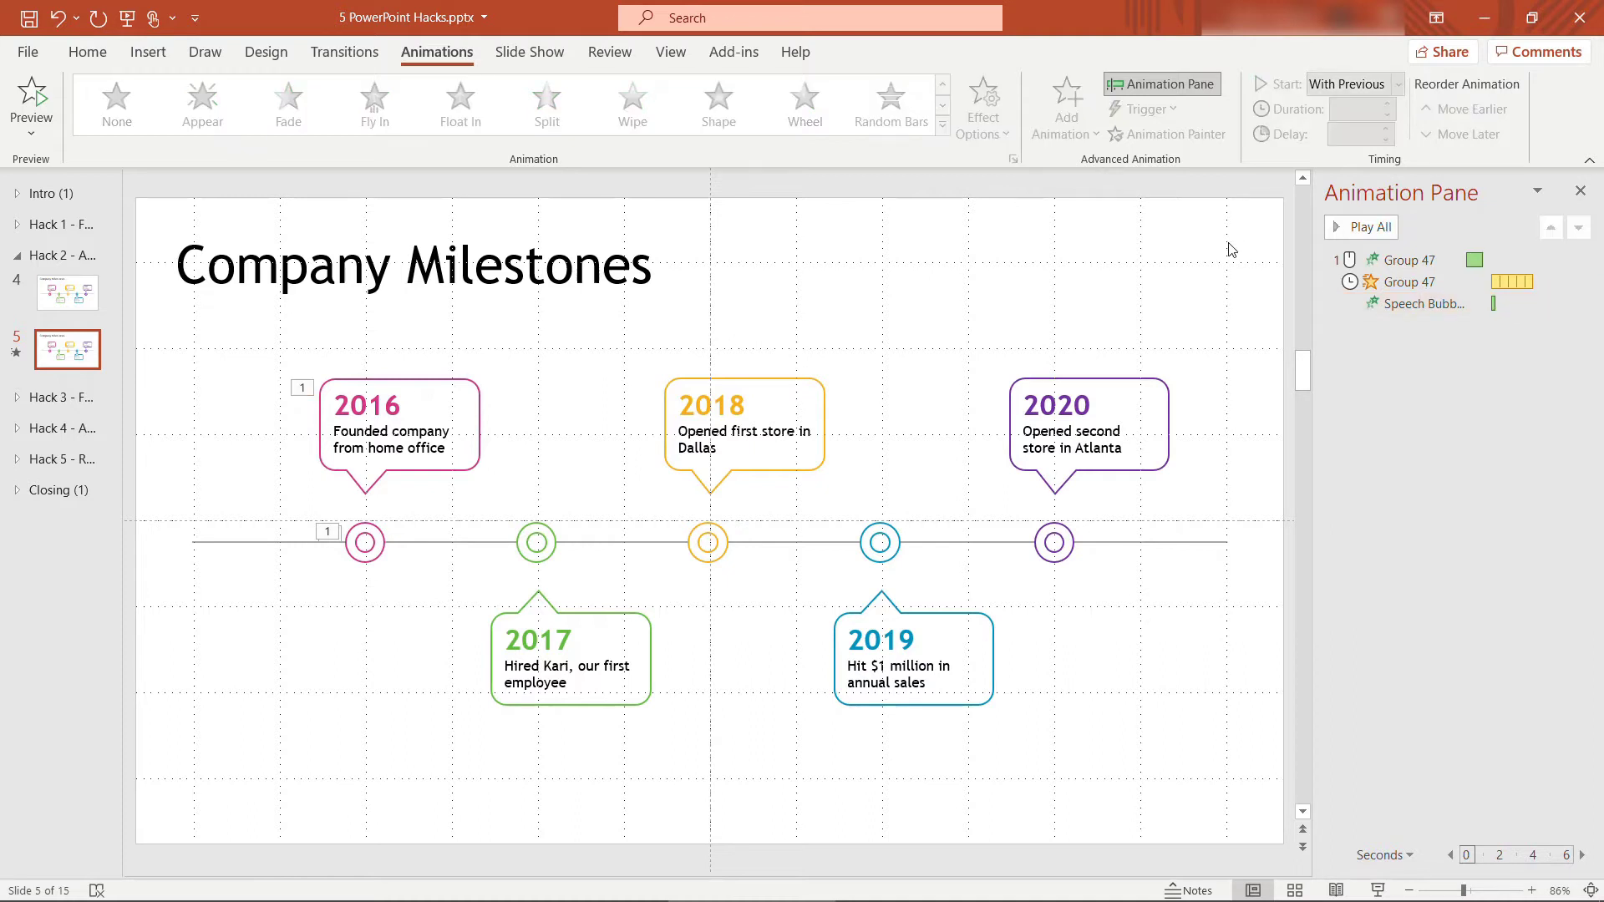
{"action": "left_click", "coordinate": [31, 98]}
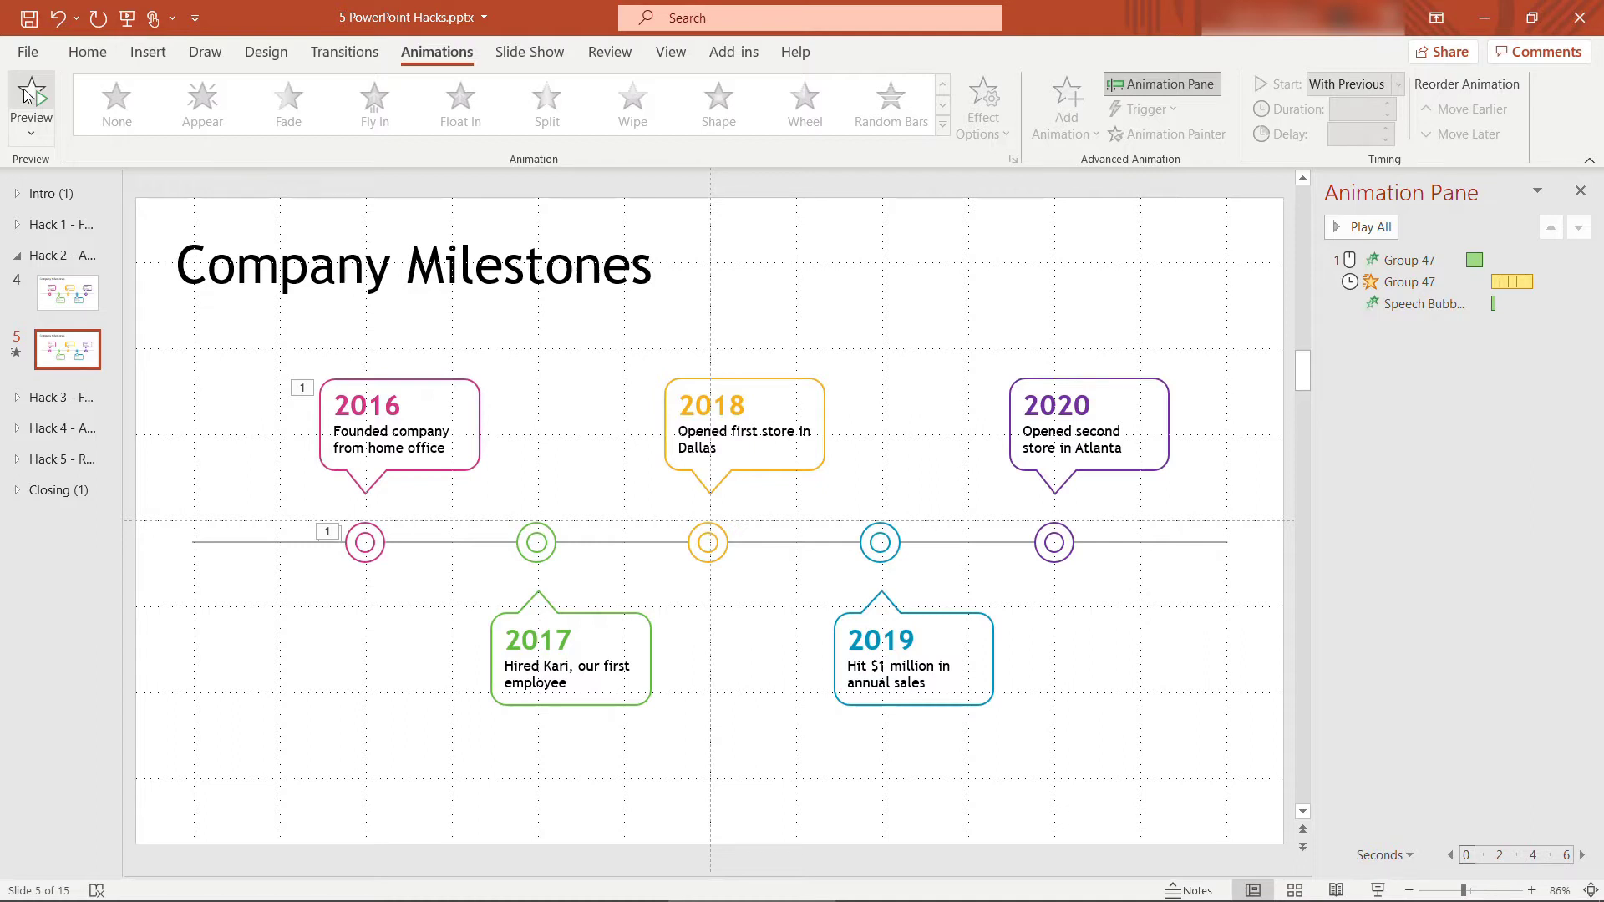
{"action": "left_click", "coordinate": [381, 538]}
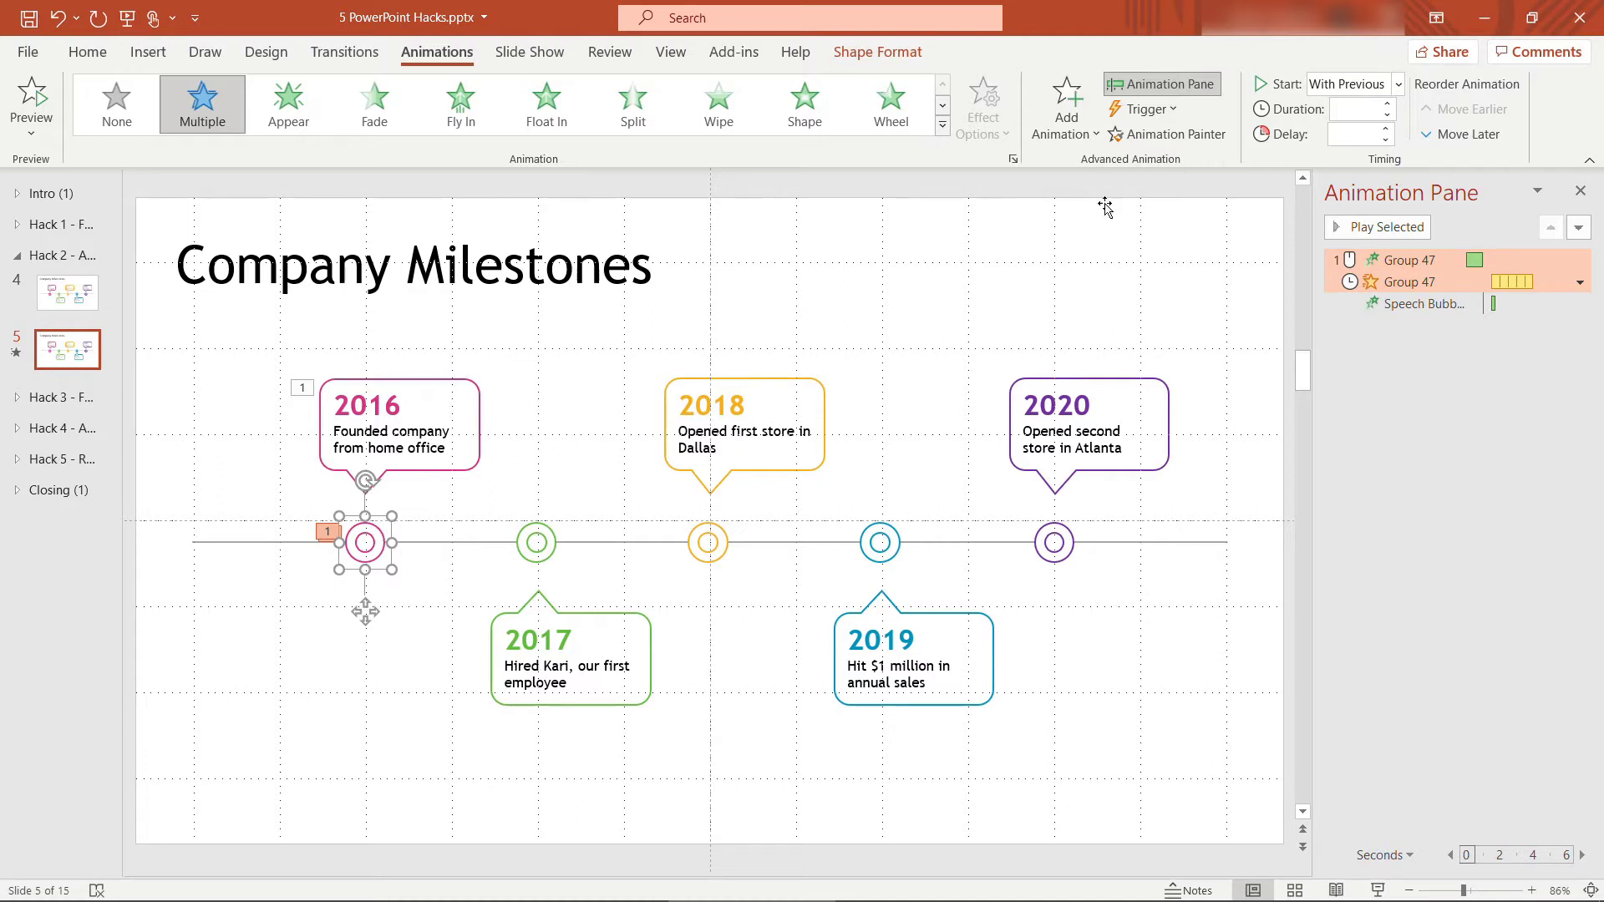
Copy the 2016 circle and bubble animations onto the 2017 circle and bubble with Animation Painter, then preview.
{"action": "left_click", "coordinate": [1119, 135]}
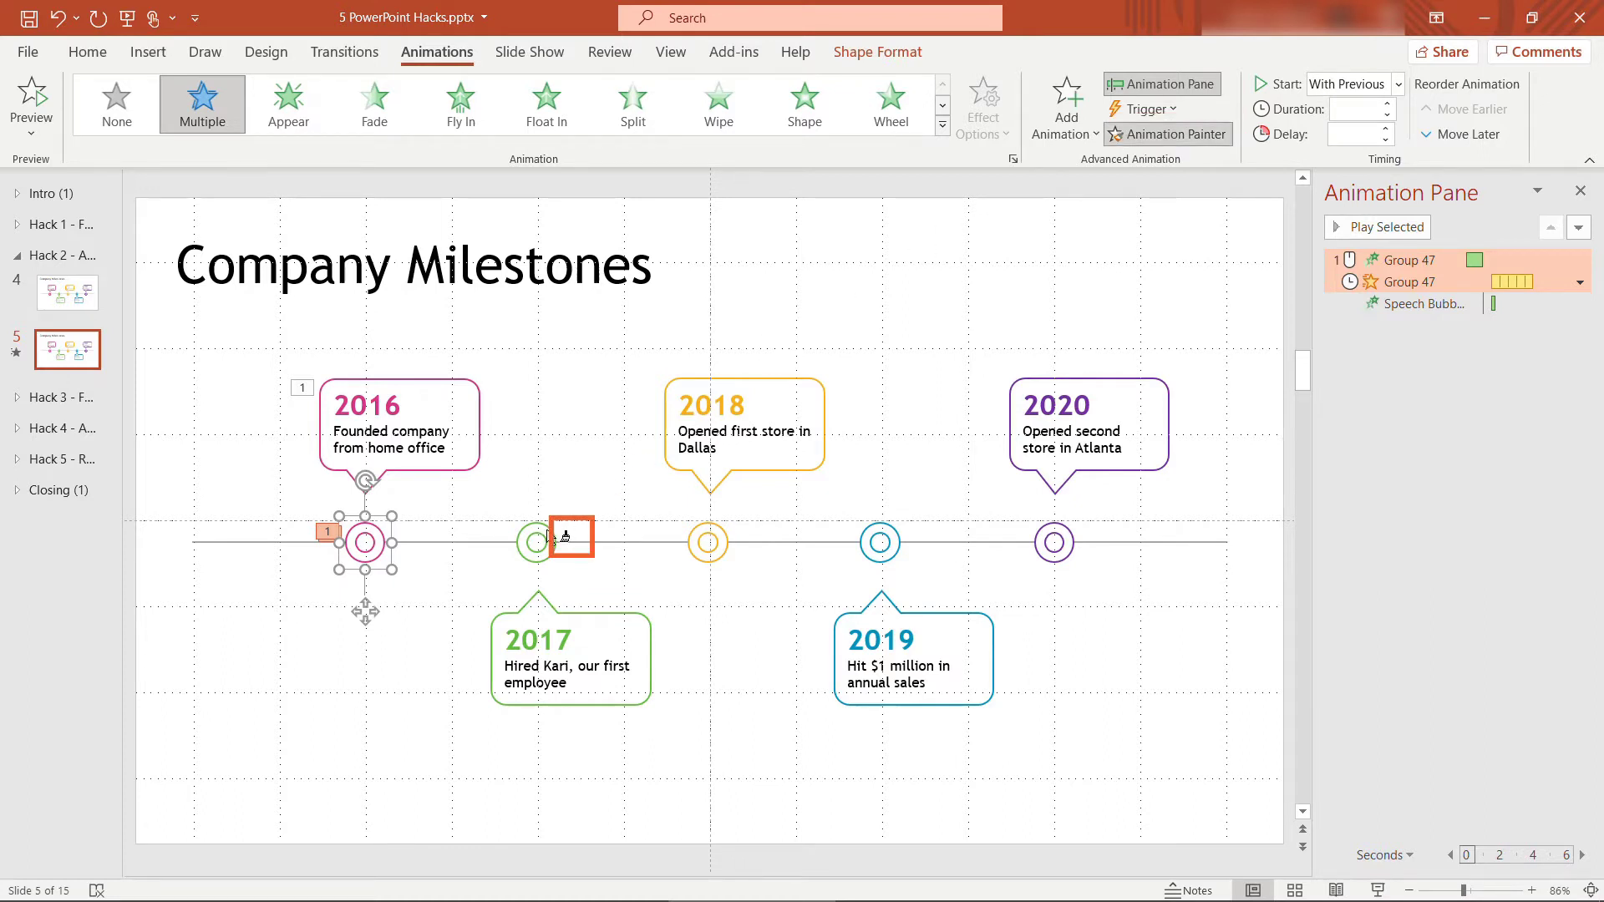
{"action": "left_click", "coordinate": [547, 536]}
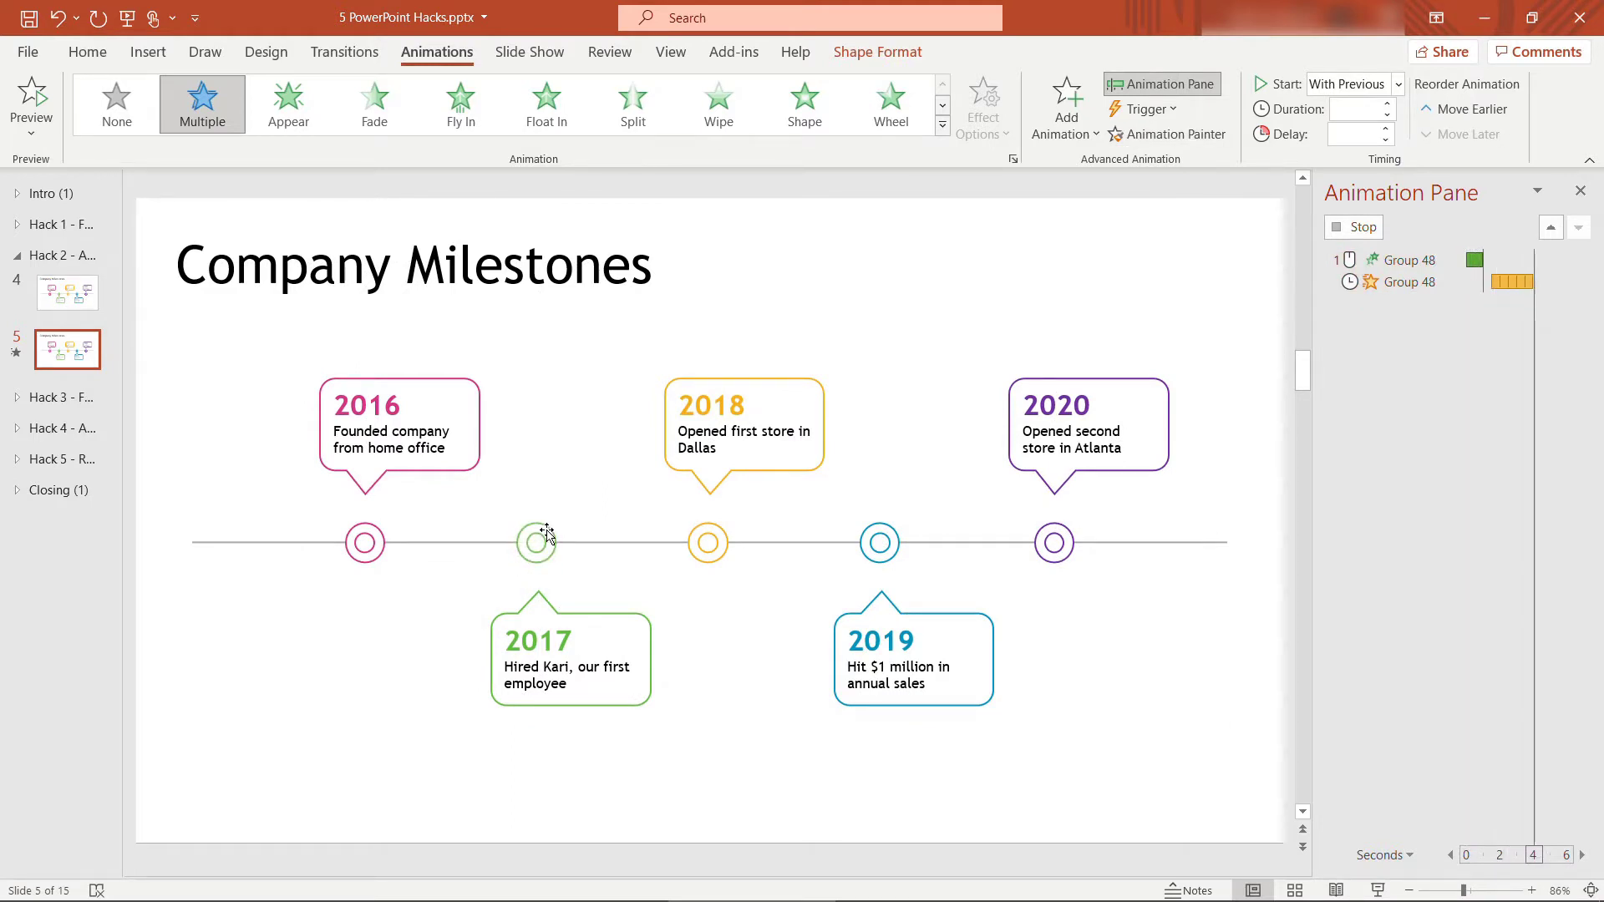
{"action": "left_click", "coordinate": [413, 379]}
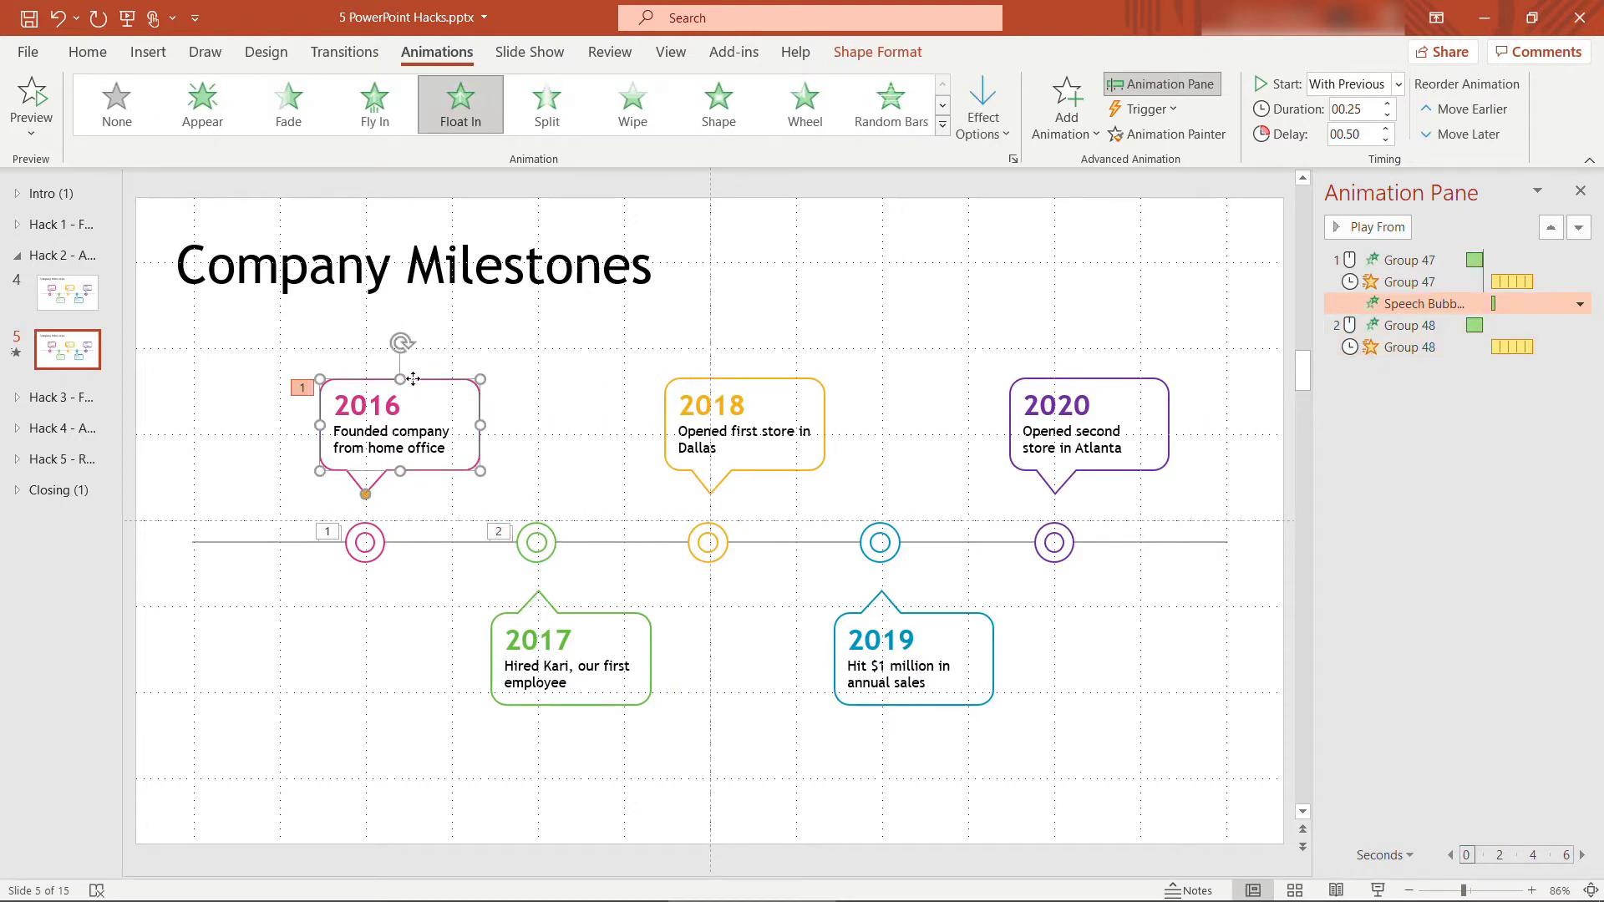
{"action": "left_click", "coordinate": [1168, 138]}
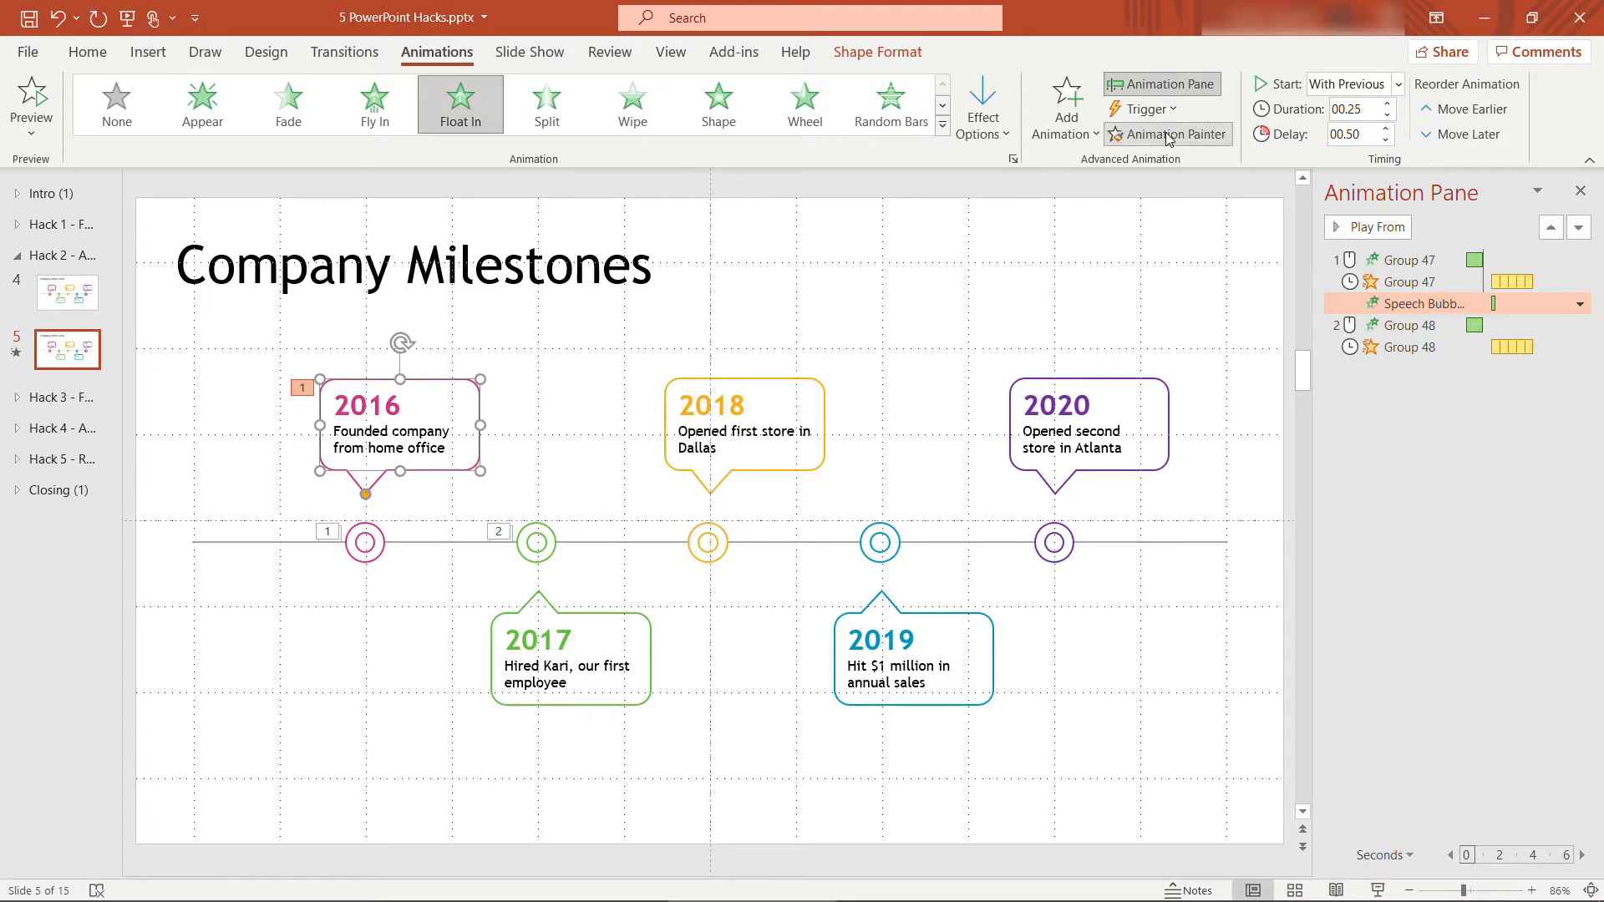
{"action": "left_click", "coordinate": [594, 616]}
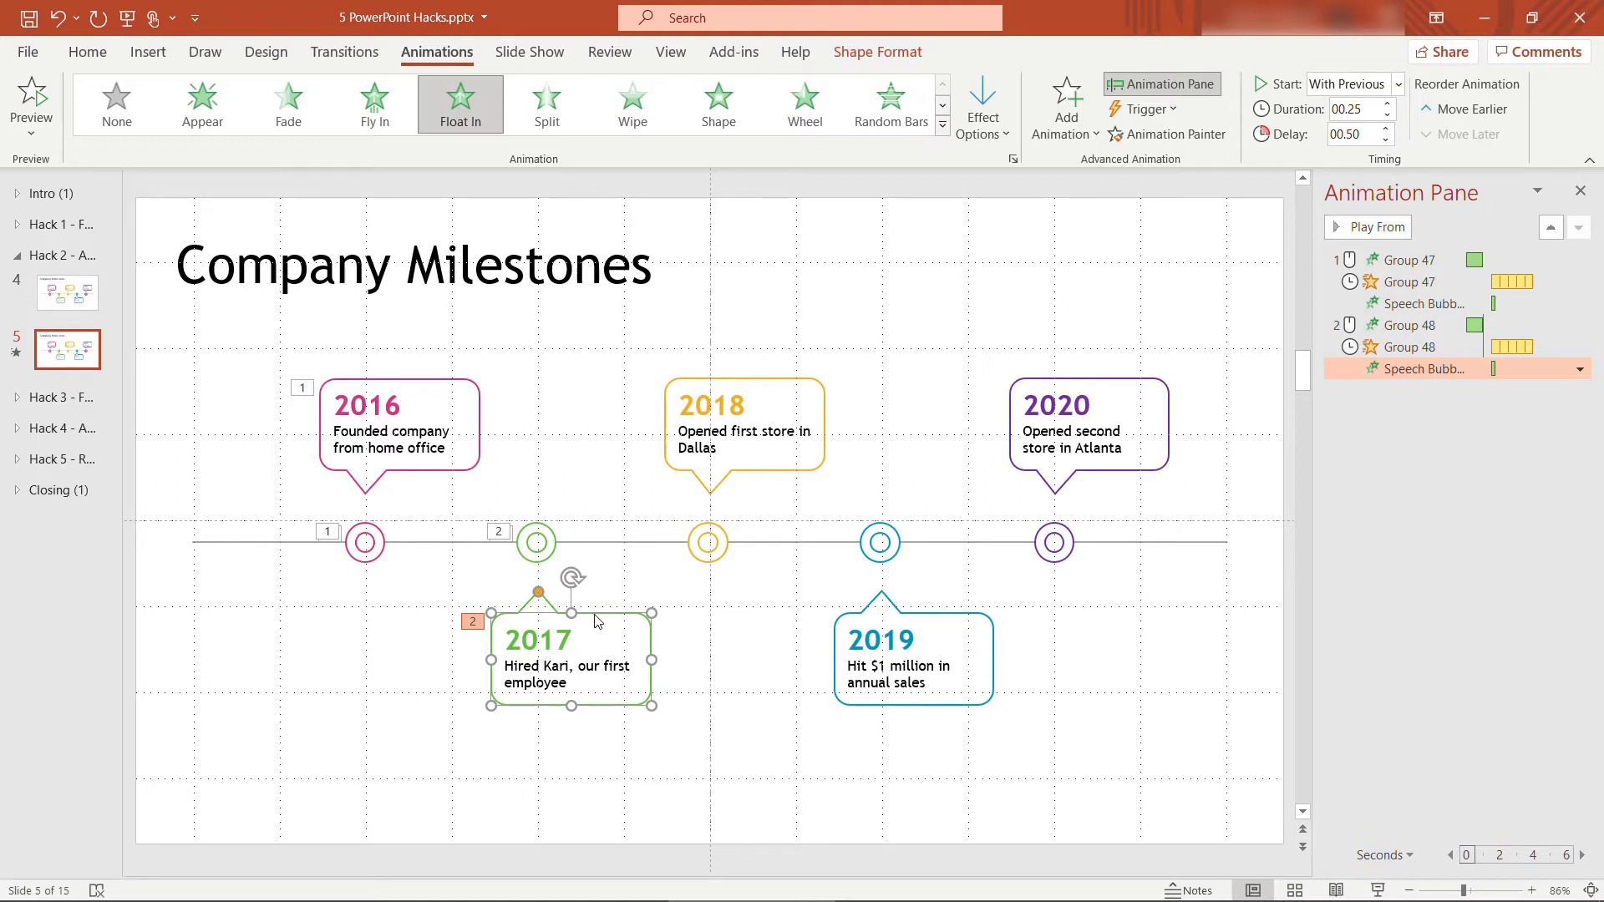
{"action": "left_click", "coordinate": [30, 98]}
Go to slide 6 in the Hack 3 section, close the Animation Pane and select the Item 1 rectangle.
{"action": "left_click", "coordinate": [12, 400]}
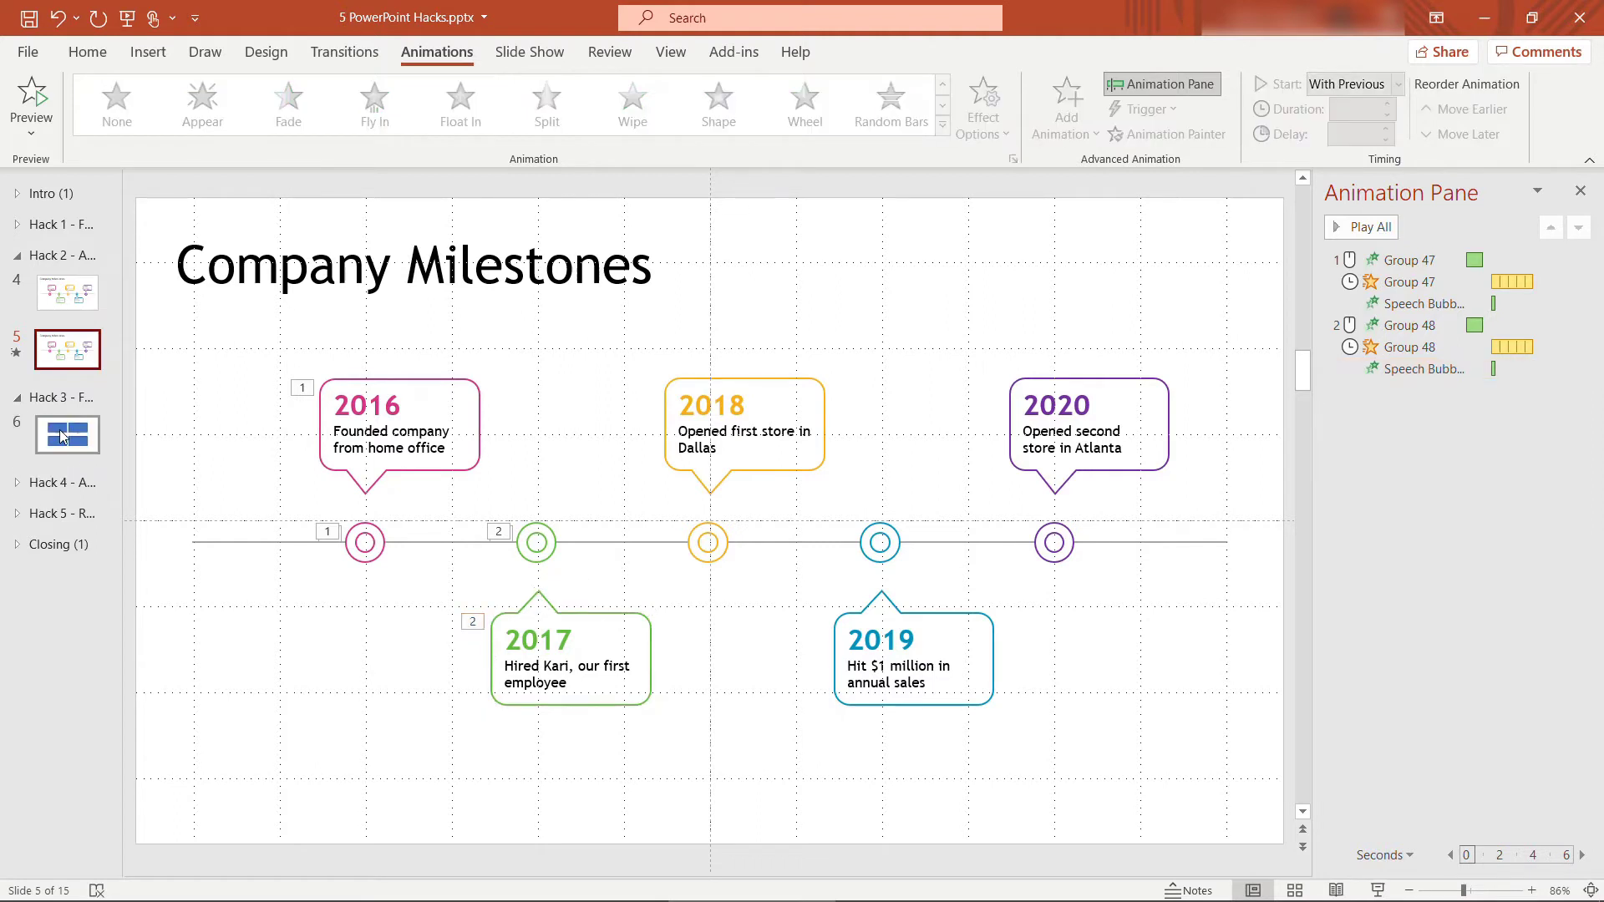
{"action": "left_click", "coordinate": [60, 435]}
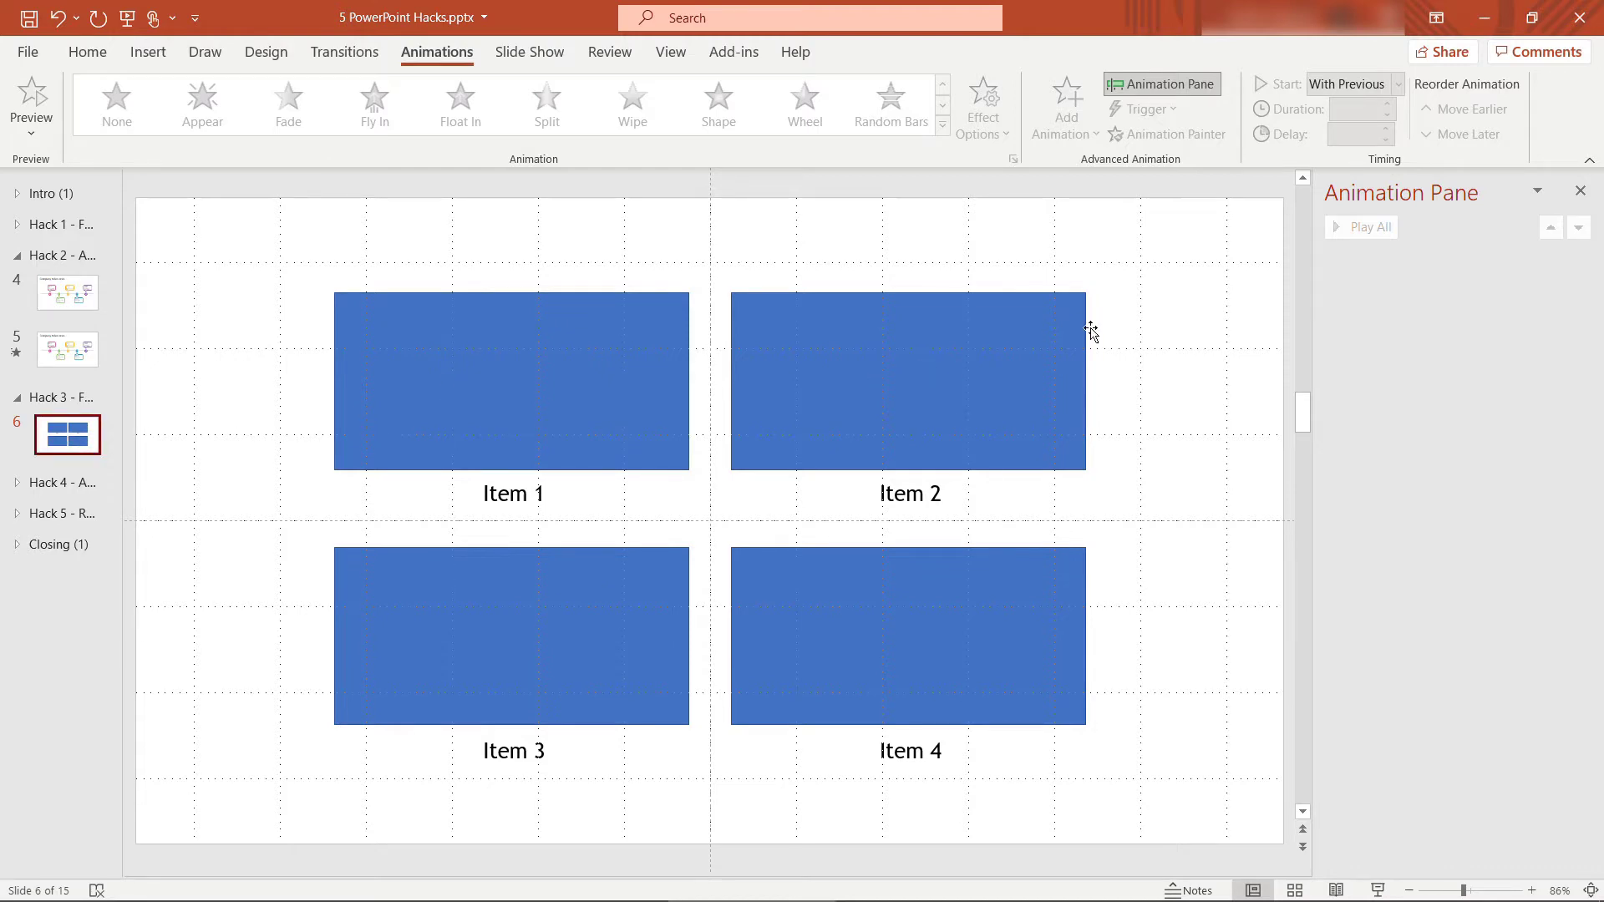
{"action": "left_click", "coordinate": [1580, 191]}
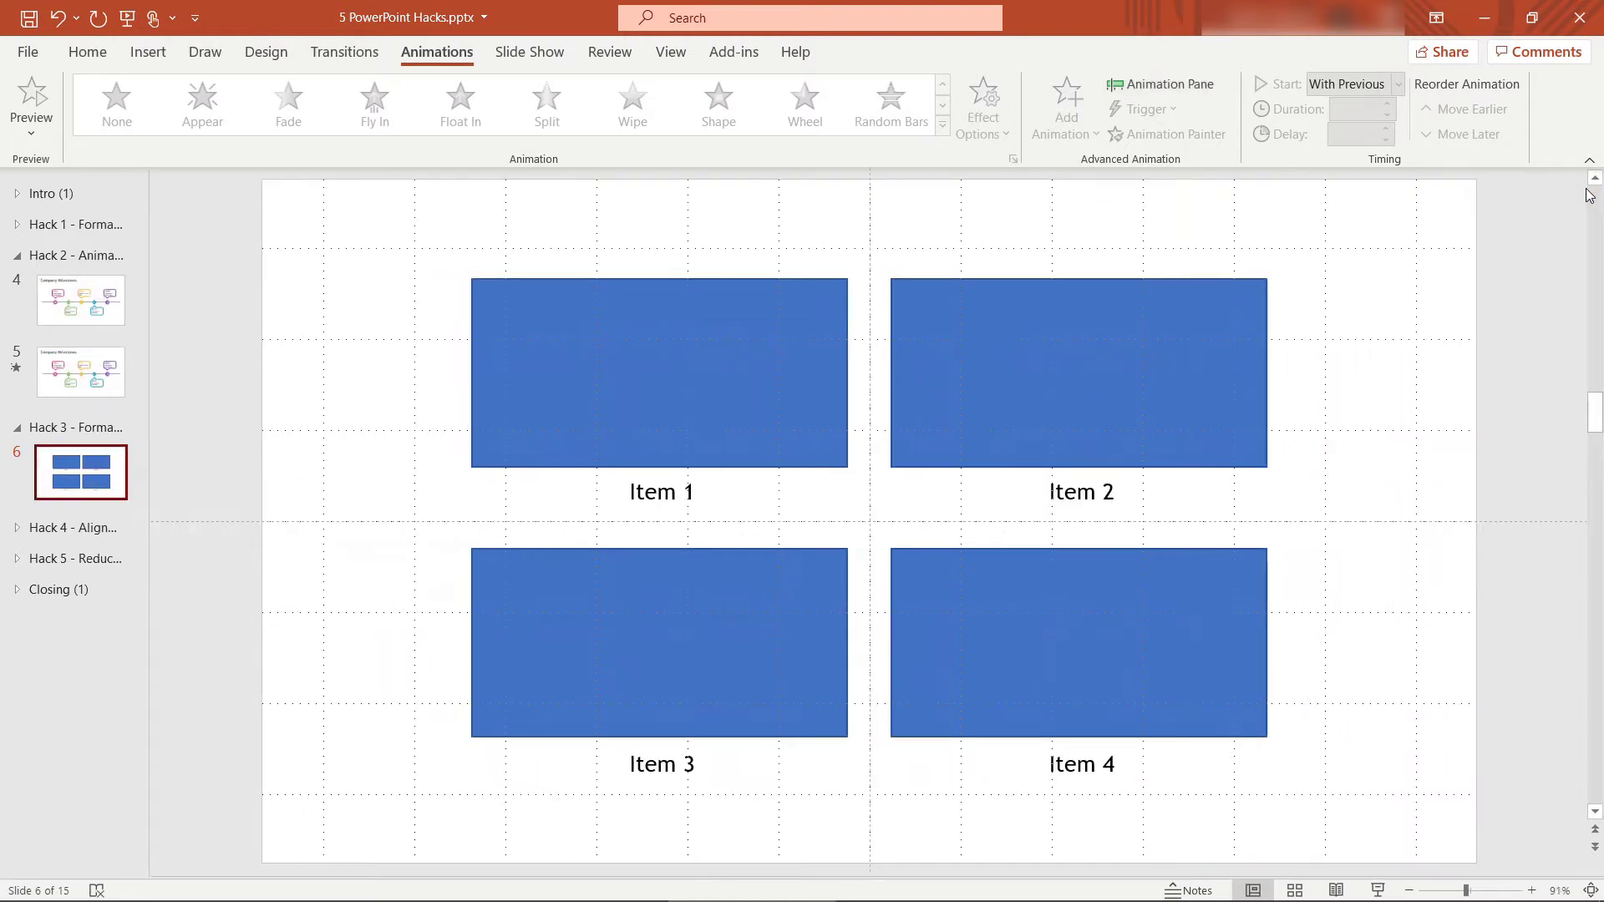
{"action": "left_click", "coordinate": [551, 324]}
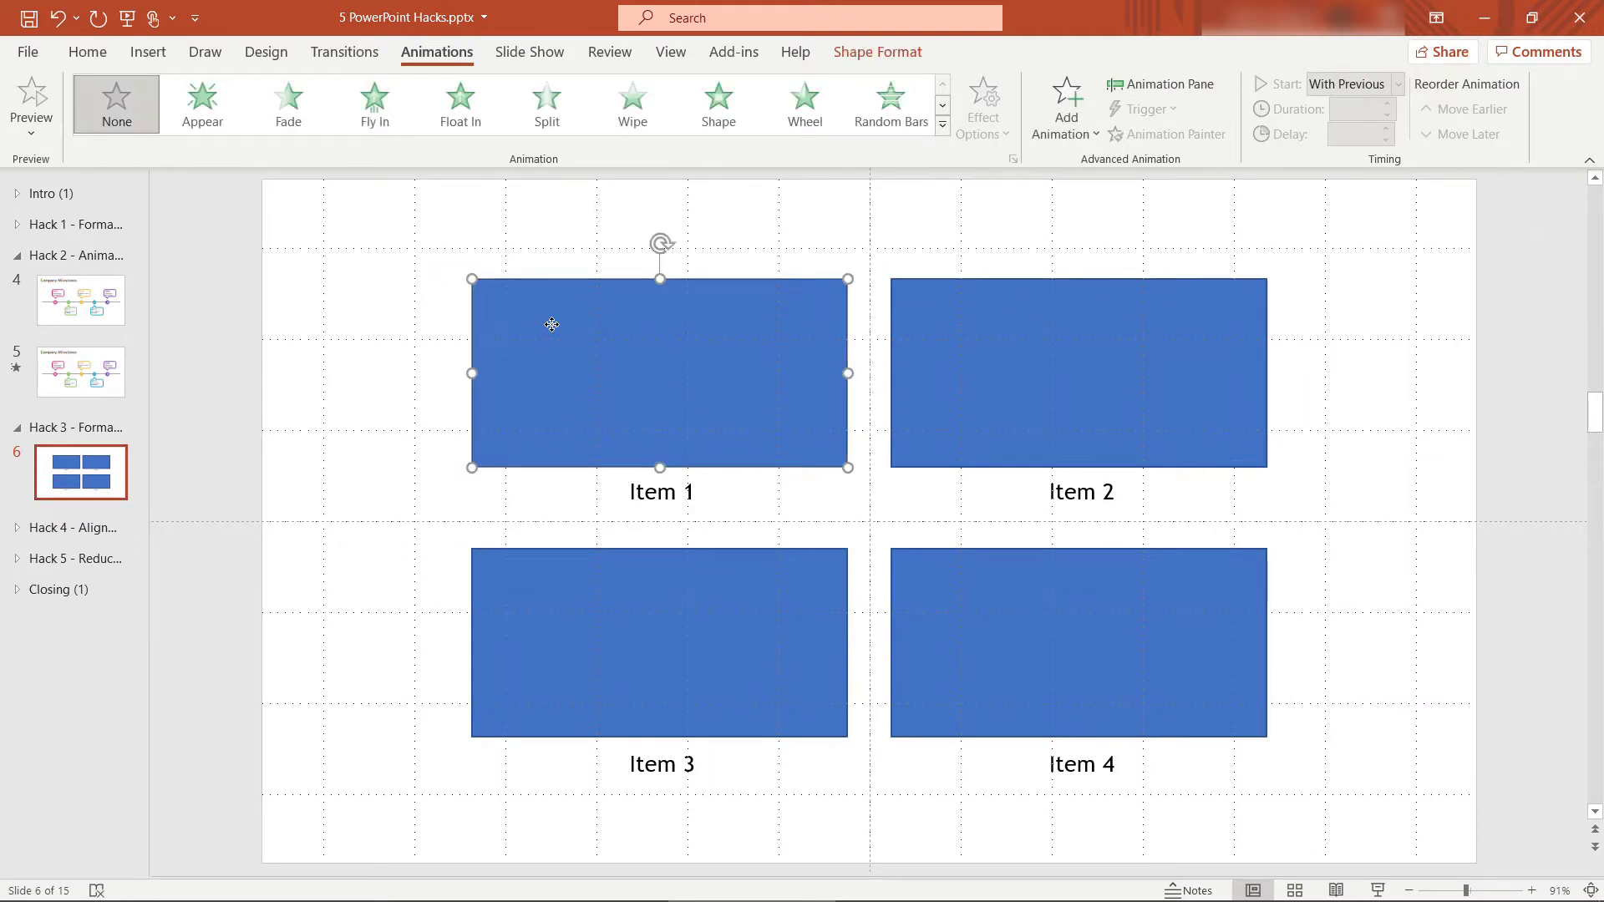
{"action": "left_click", "coordinate": [91, 55]}
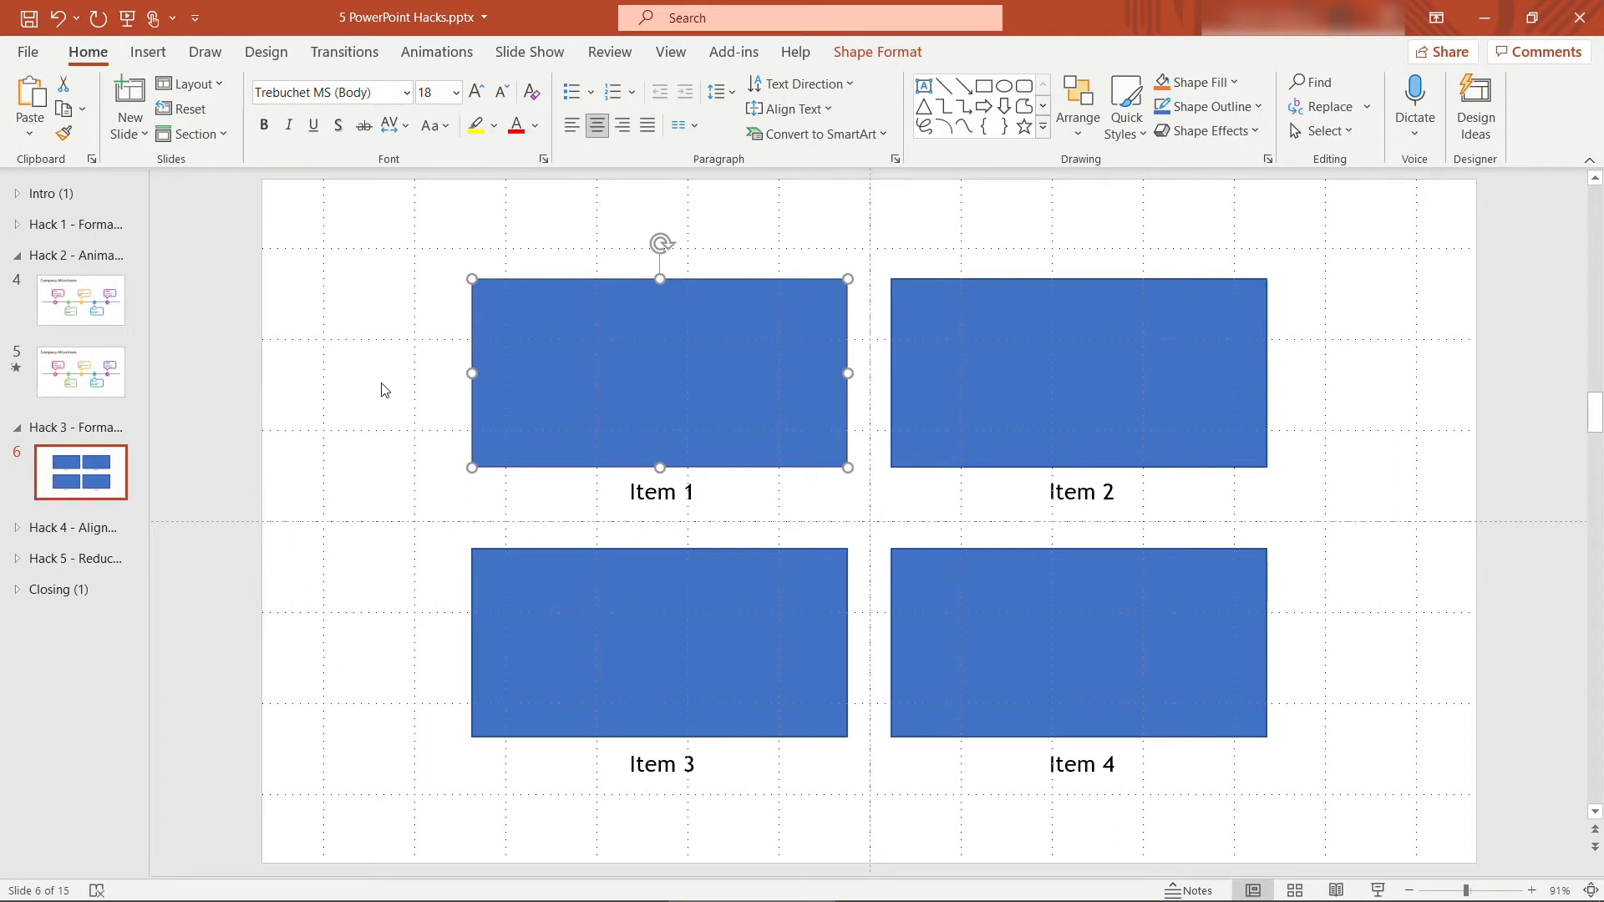
Give the Item 1 box a white fill and a Light Blue, 2¼ pt dashed outline.
{"action": "left_click", "coordinate": [873, 52]}
{"action": "left_click", "coordinate": [789, 83]}
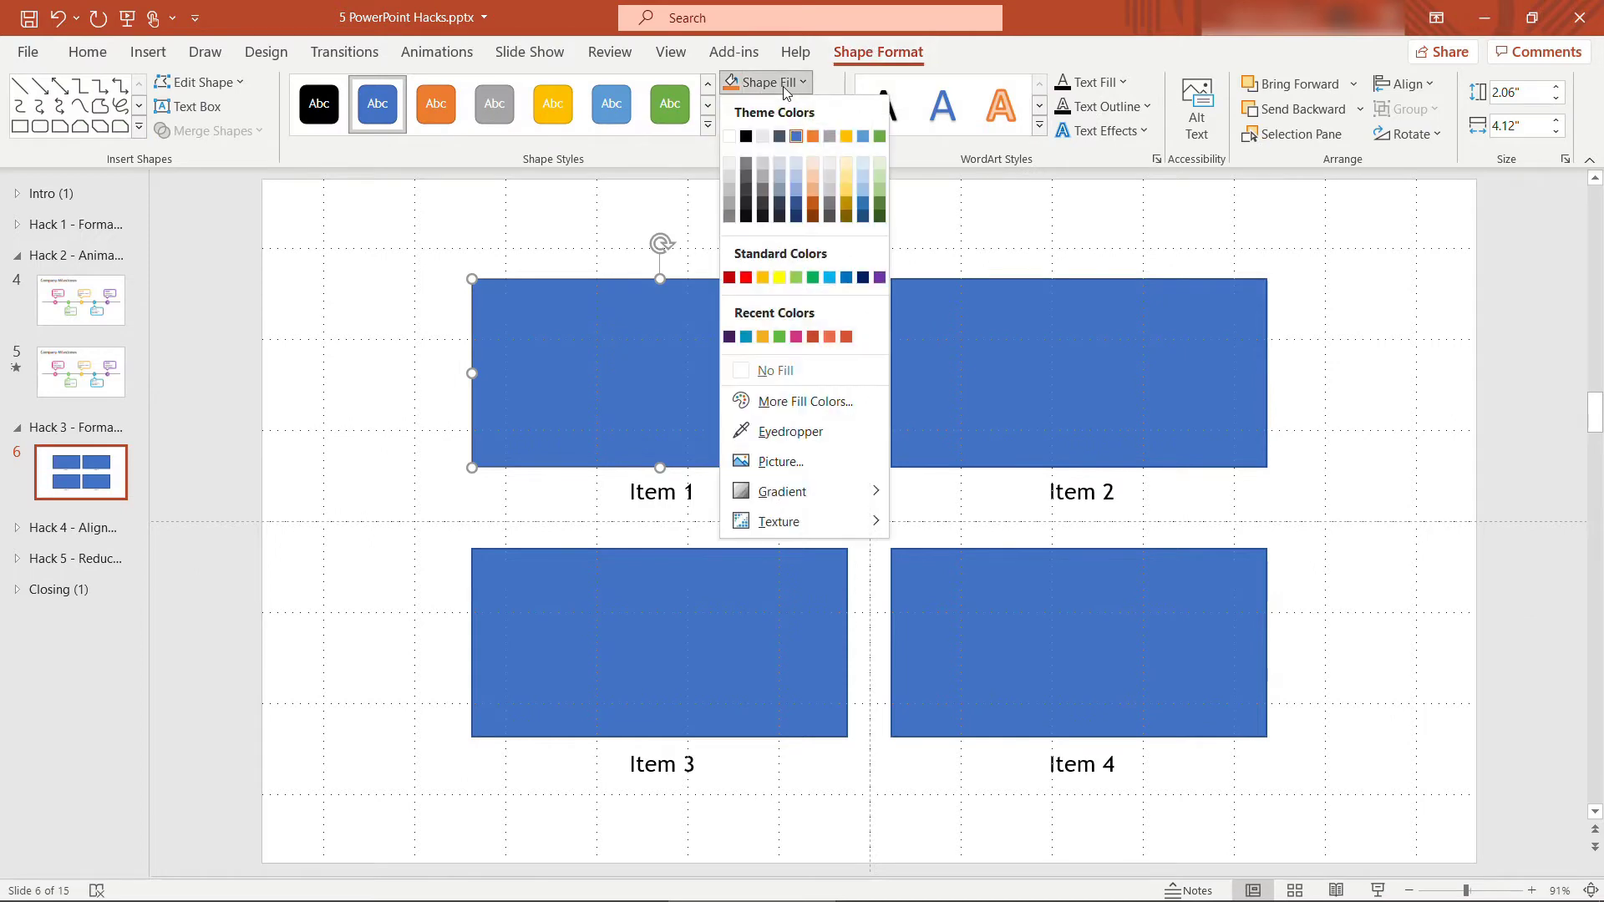
{"action": "left_click", "coordinate": [731, 140]}
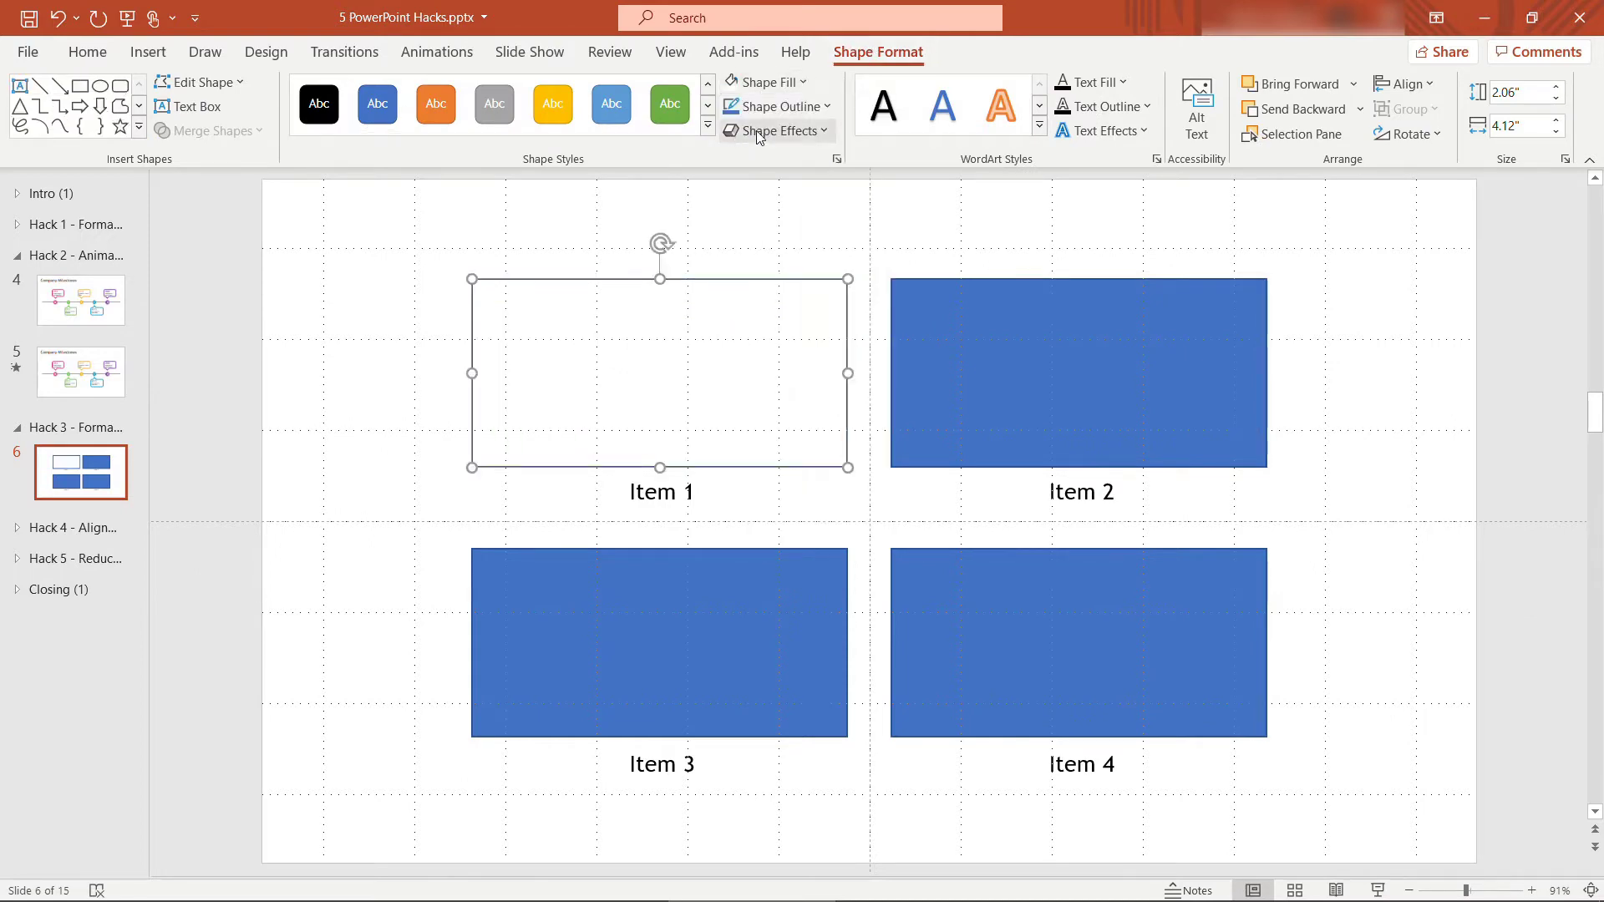
{"action": "left_click", "coordinate": [817, 107]}
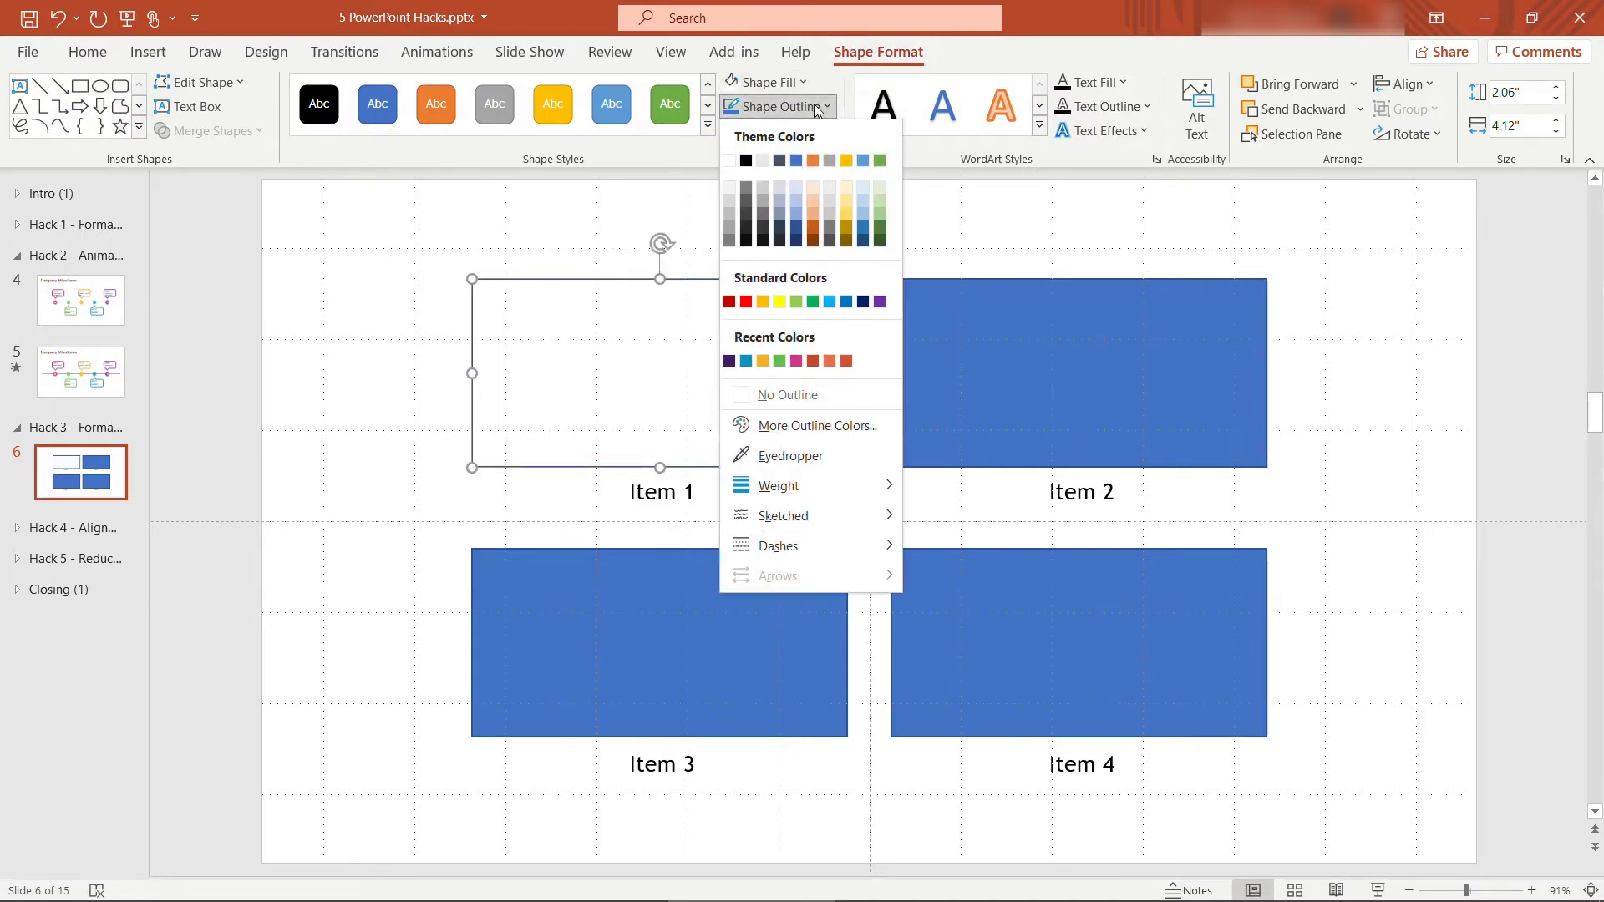
{"action": "left_click", "coordinate": [830, 303]}
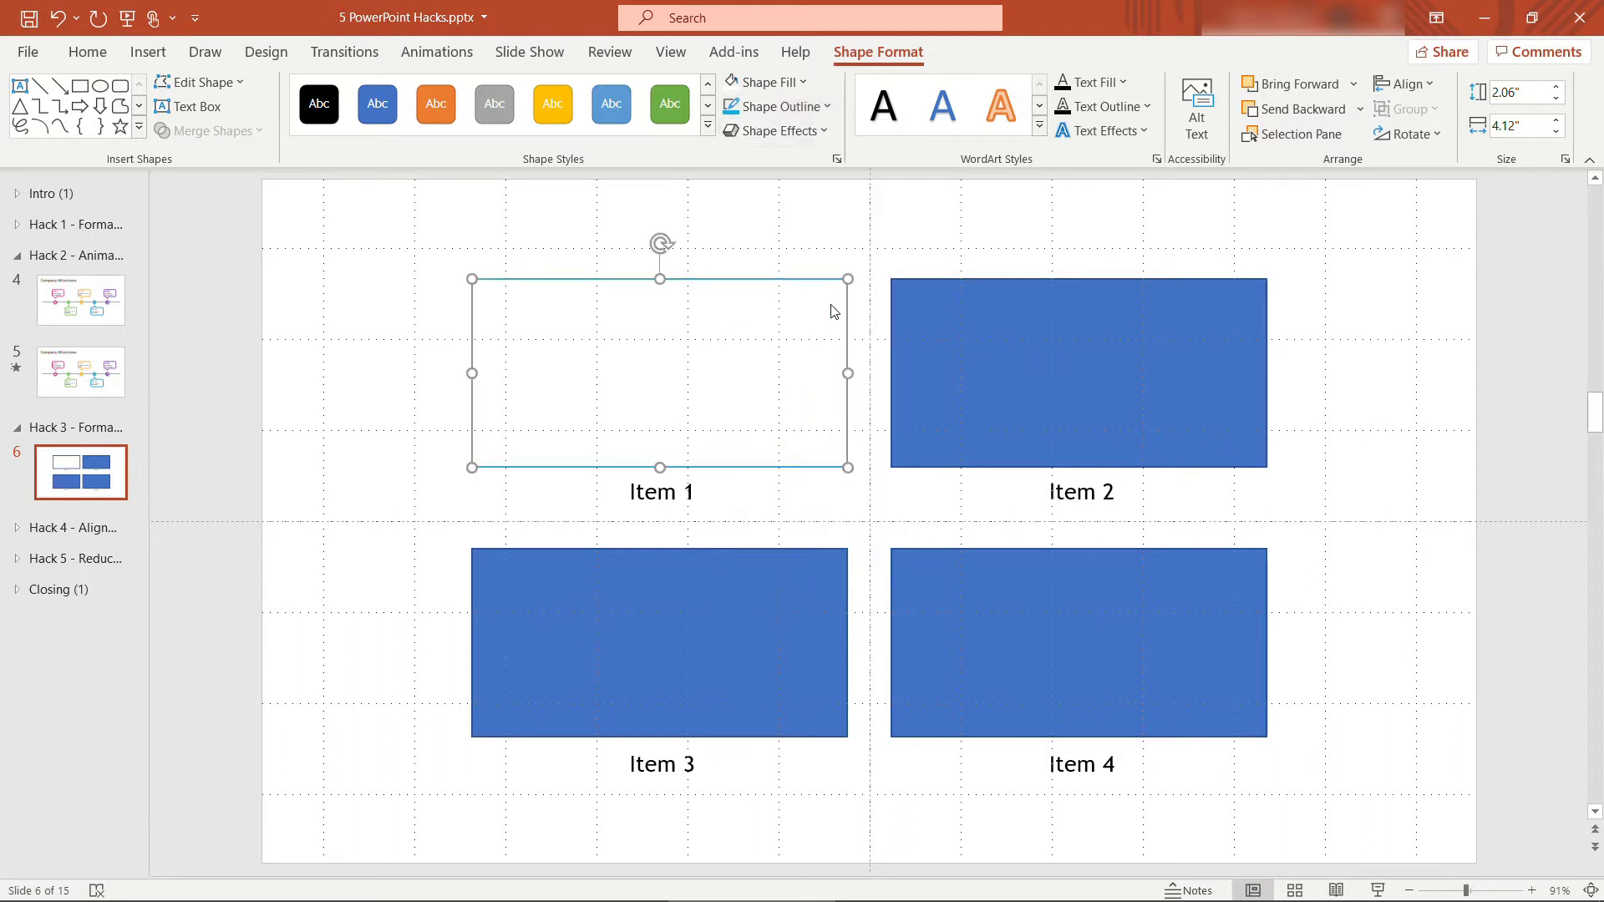
{"action": "left_click", "coordinate": [817, 109]}
{"action": "mouse_move", "coordinate": [826, 486]}
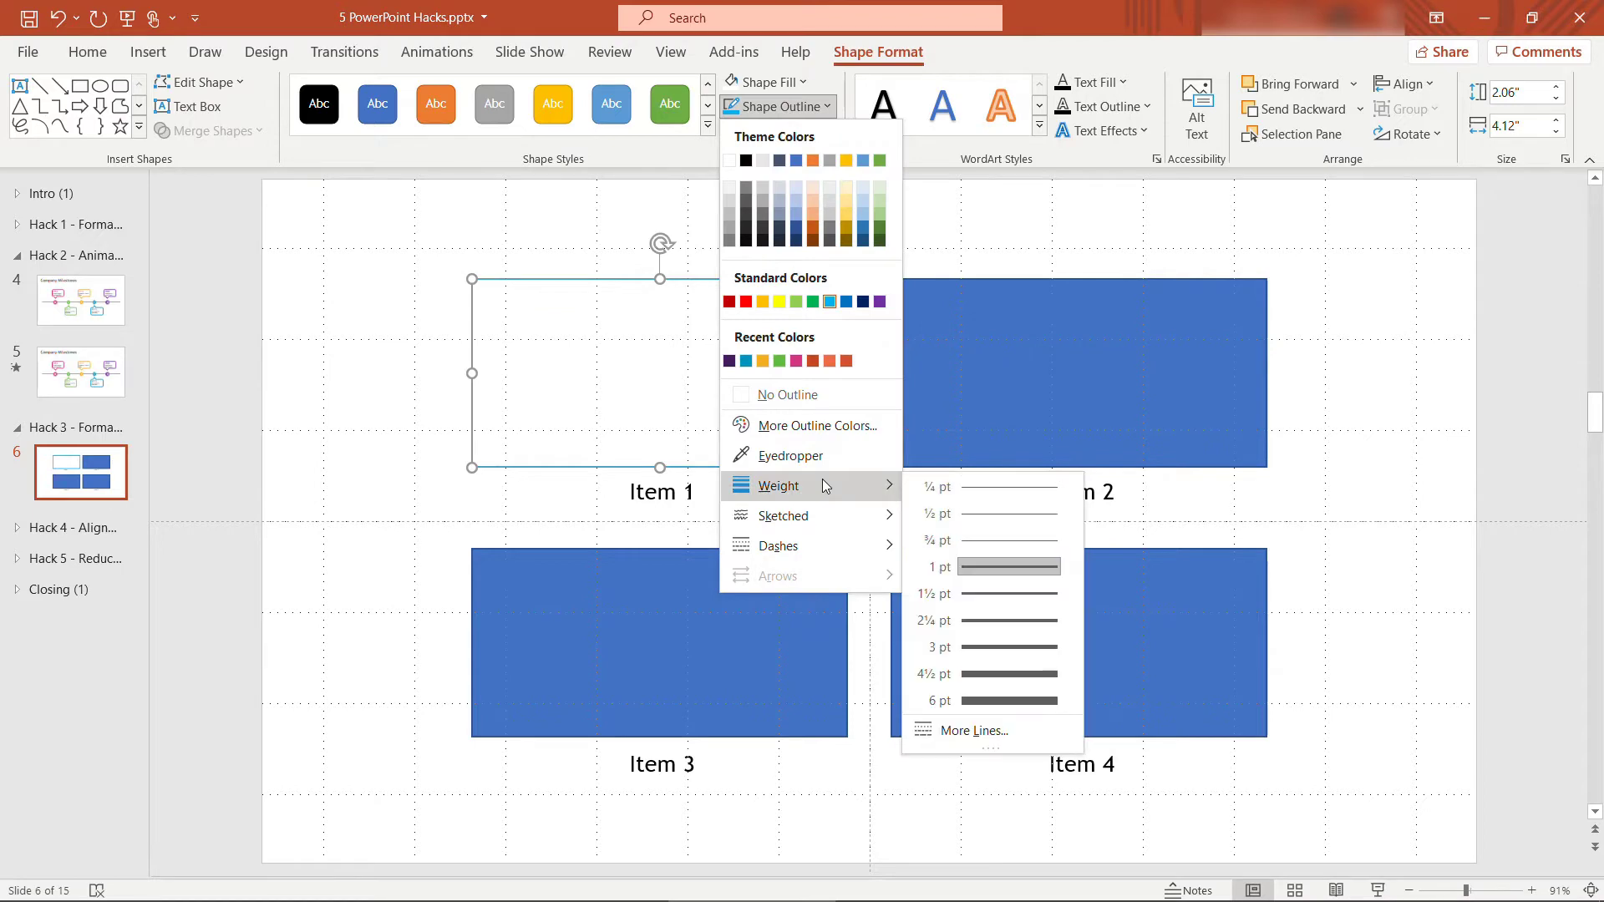
{"action": "left_click", "coordinate": [1004, 625]}
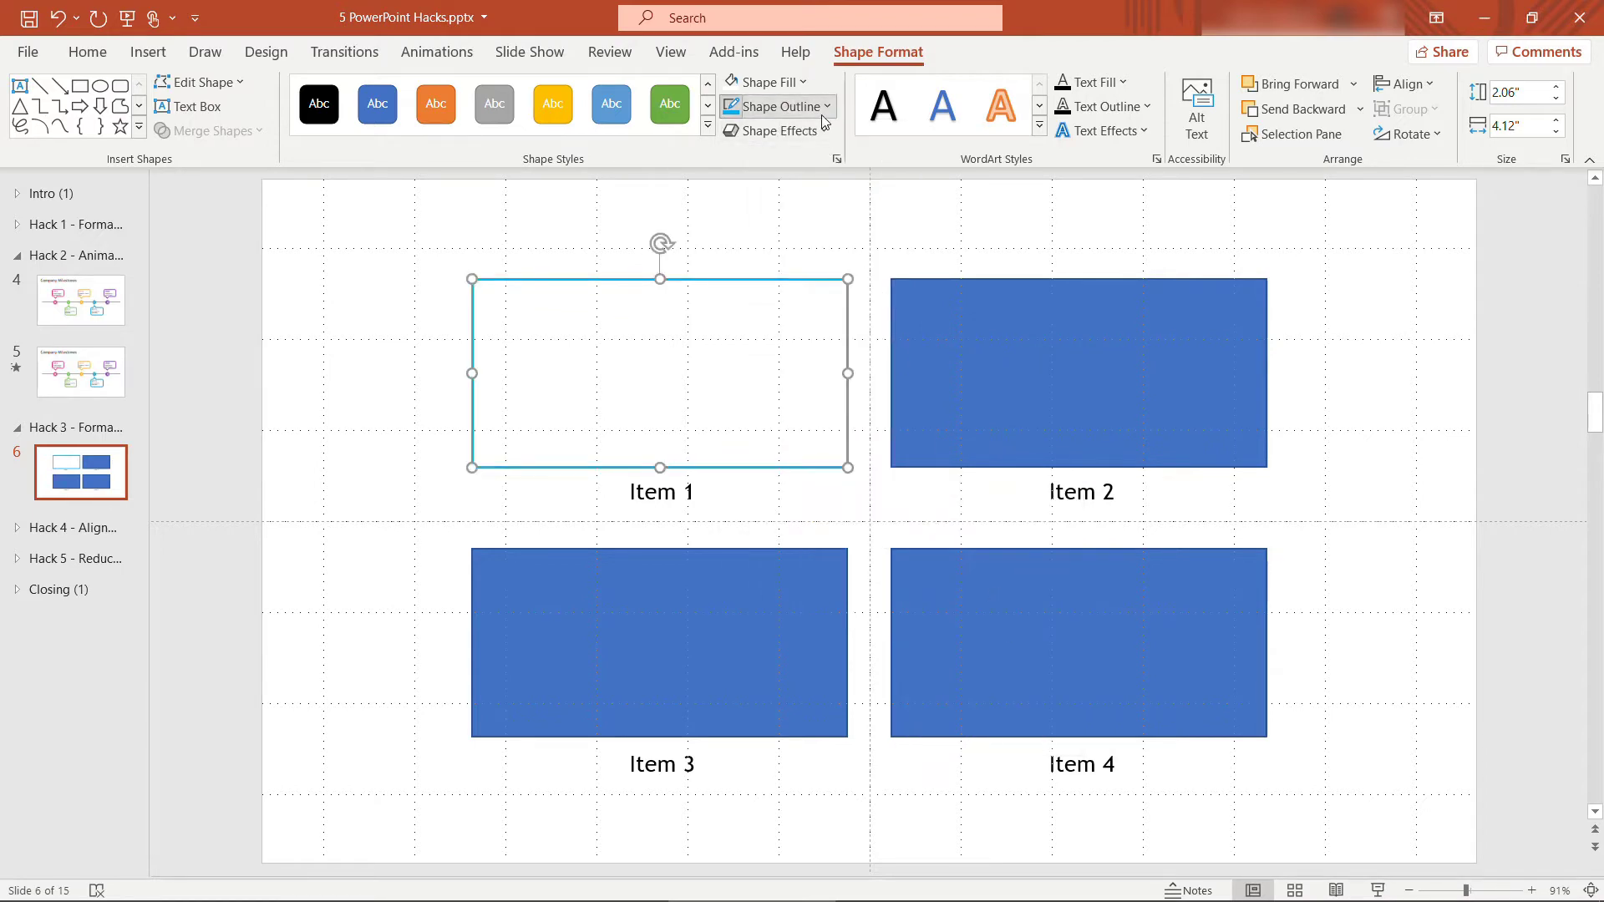
{"action": "left_click", "coordinate": [776, 107]}
{"action": "mouse_move", "coordinate": [828, 543]}
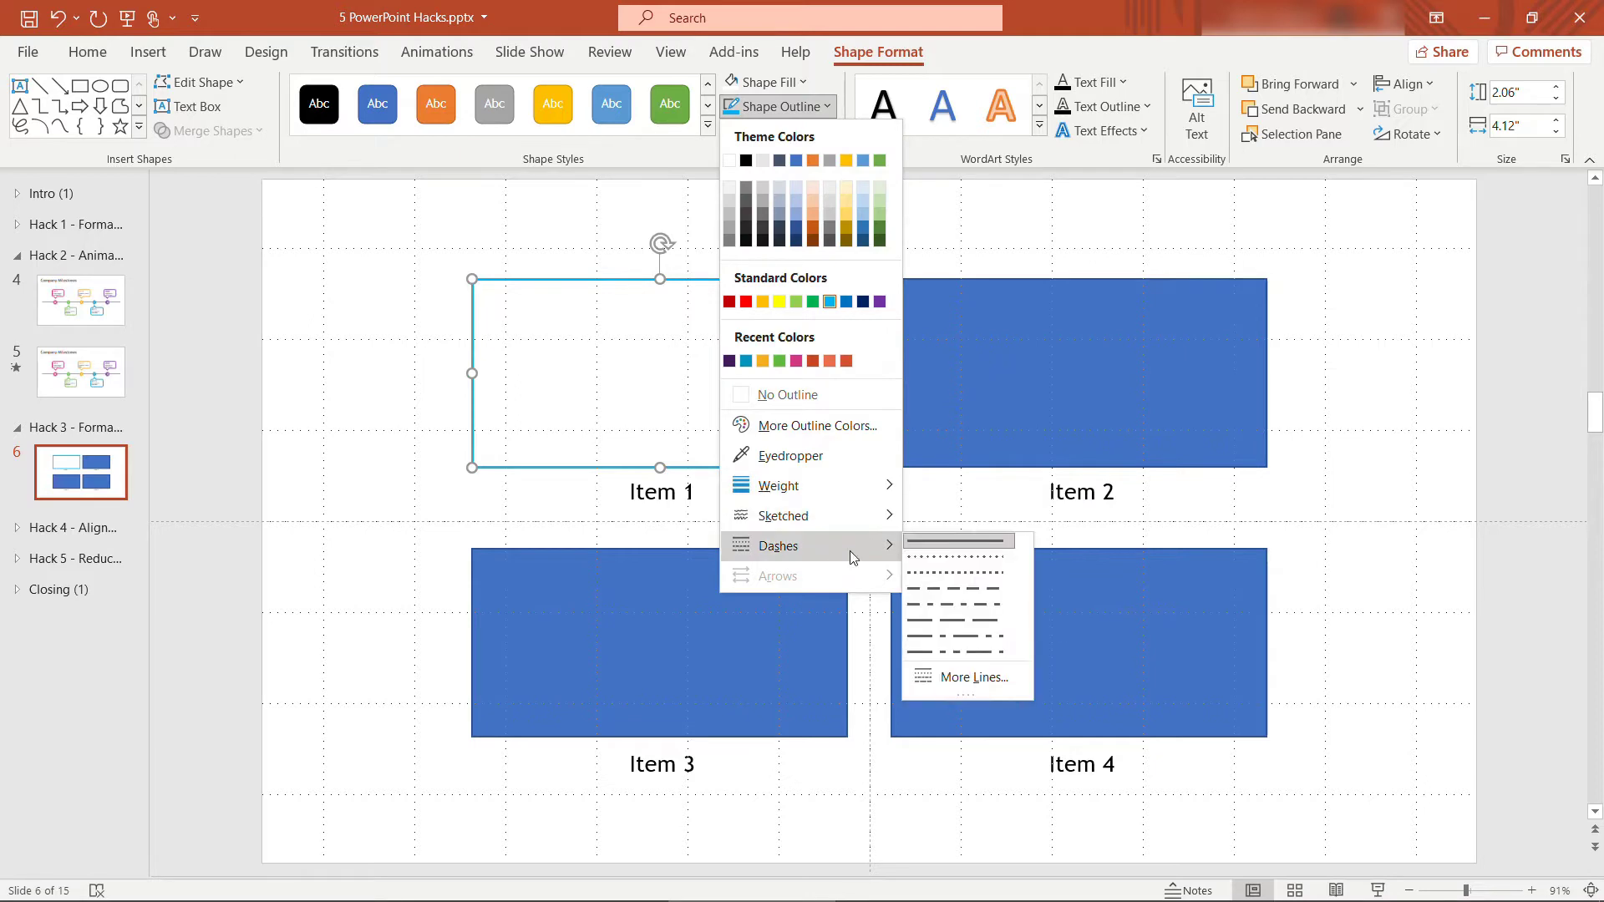
{"action": "left_click", "coordinate": [936, 573]}
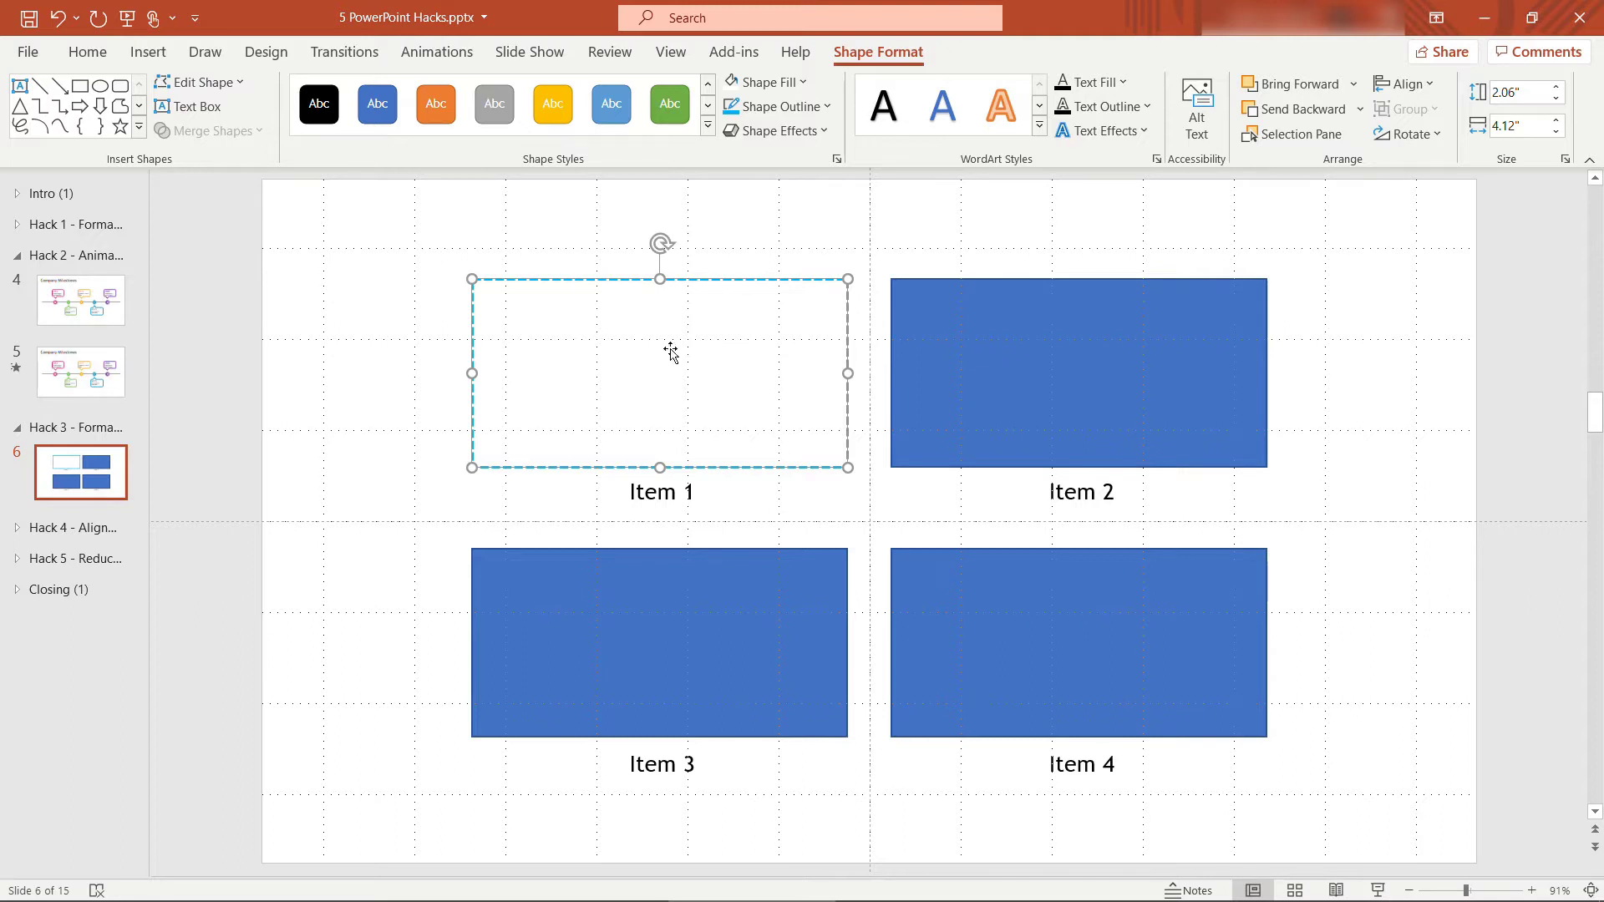
Copy Item 1's white fill and dashed outline onto the Item 2, 3 and 4 rectangles with Format Painter.
{"action": "left_click", "coordinate": [91, 53]}
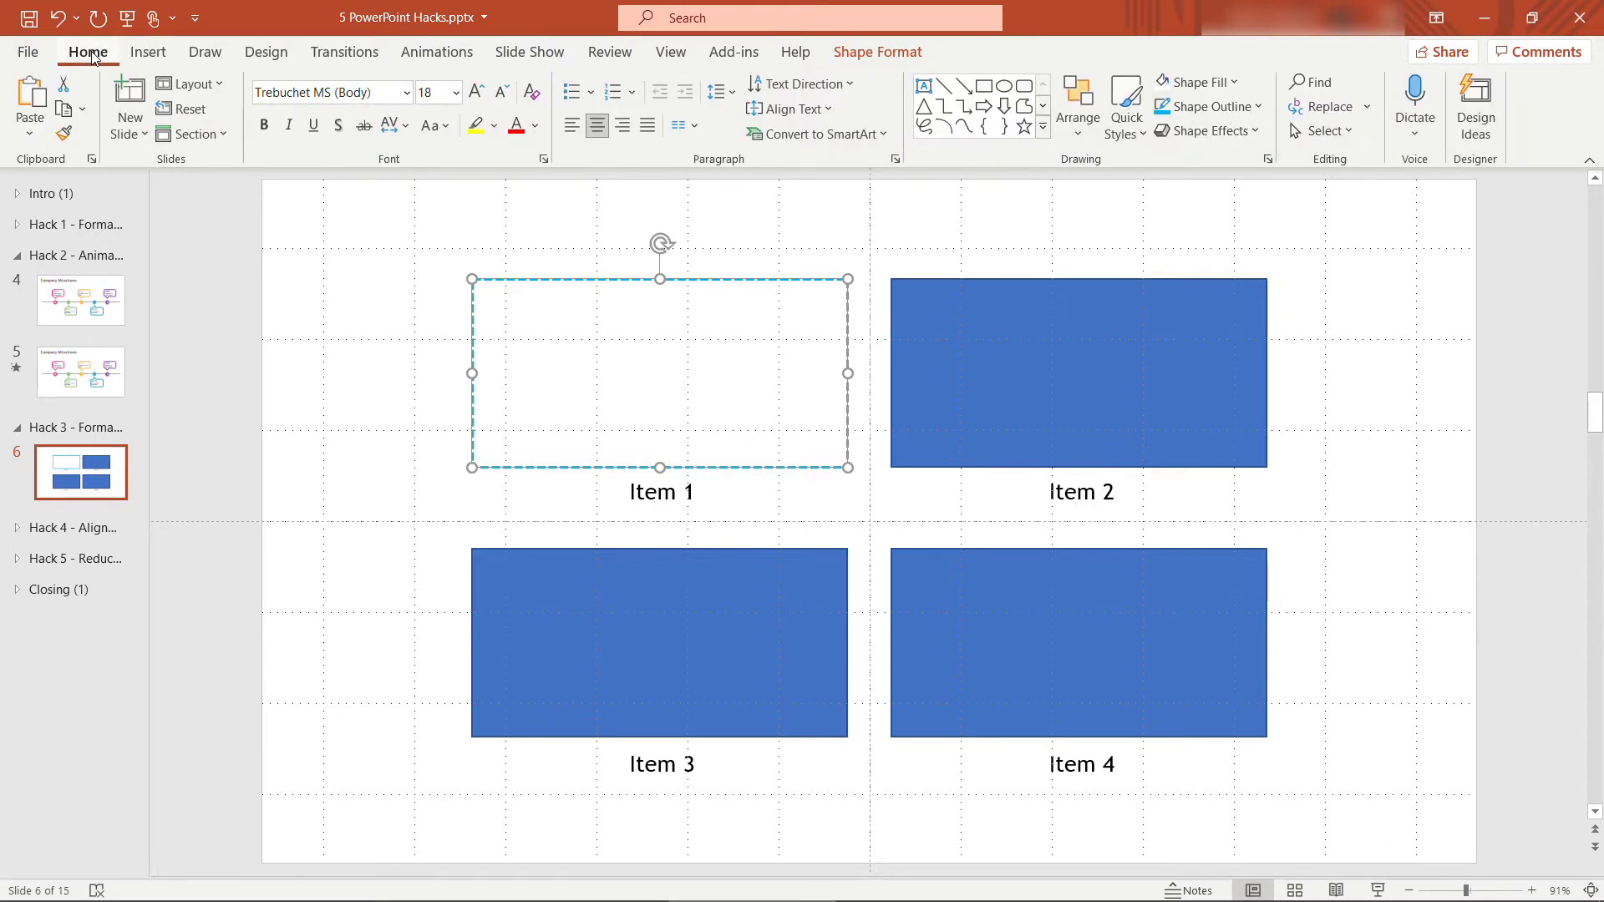
{"action": "left_click", "coordinate": [74, 136]}
{"action": "left_click", "coordinate": [65, 135]}
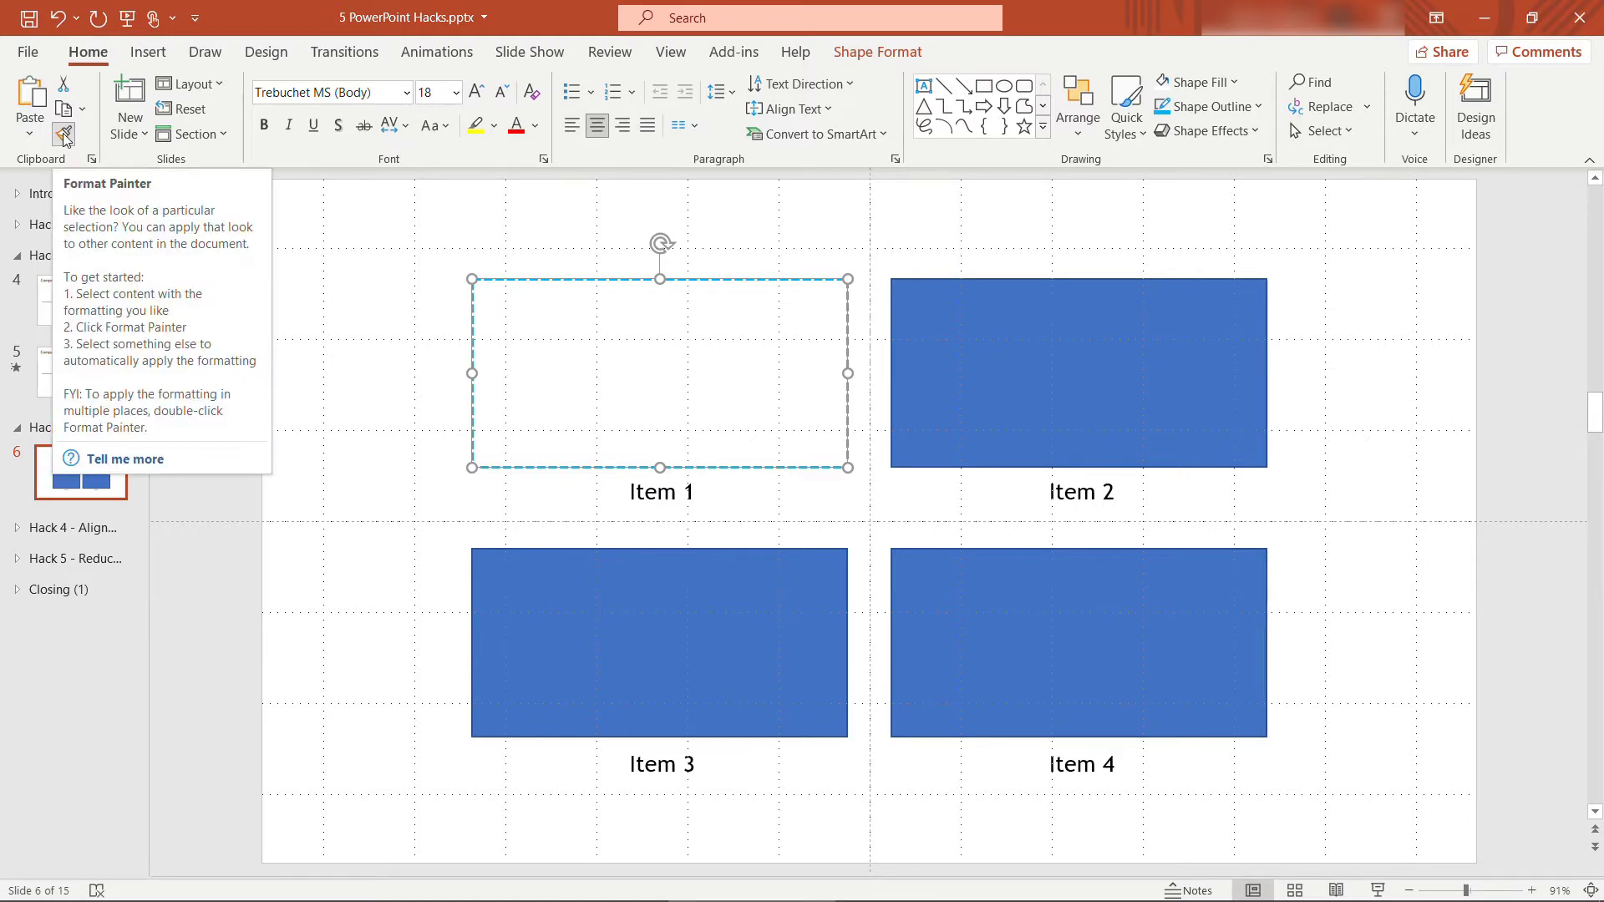
{"action": "double_click", "coordinate": [64, 136]}
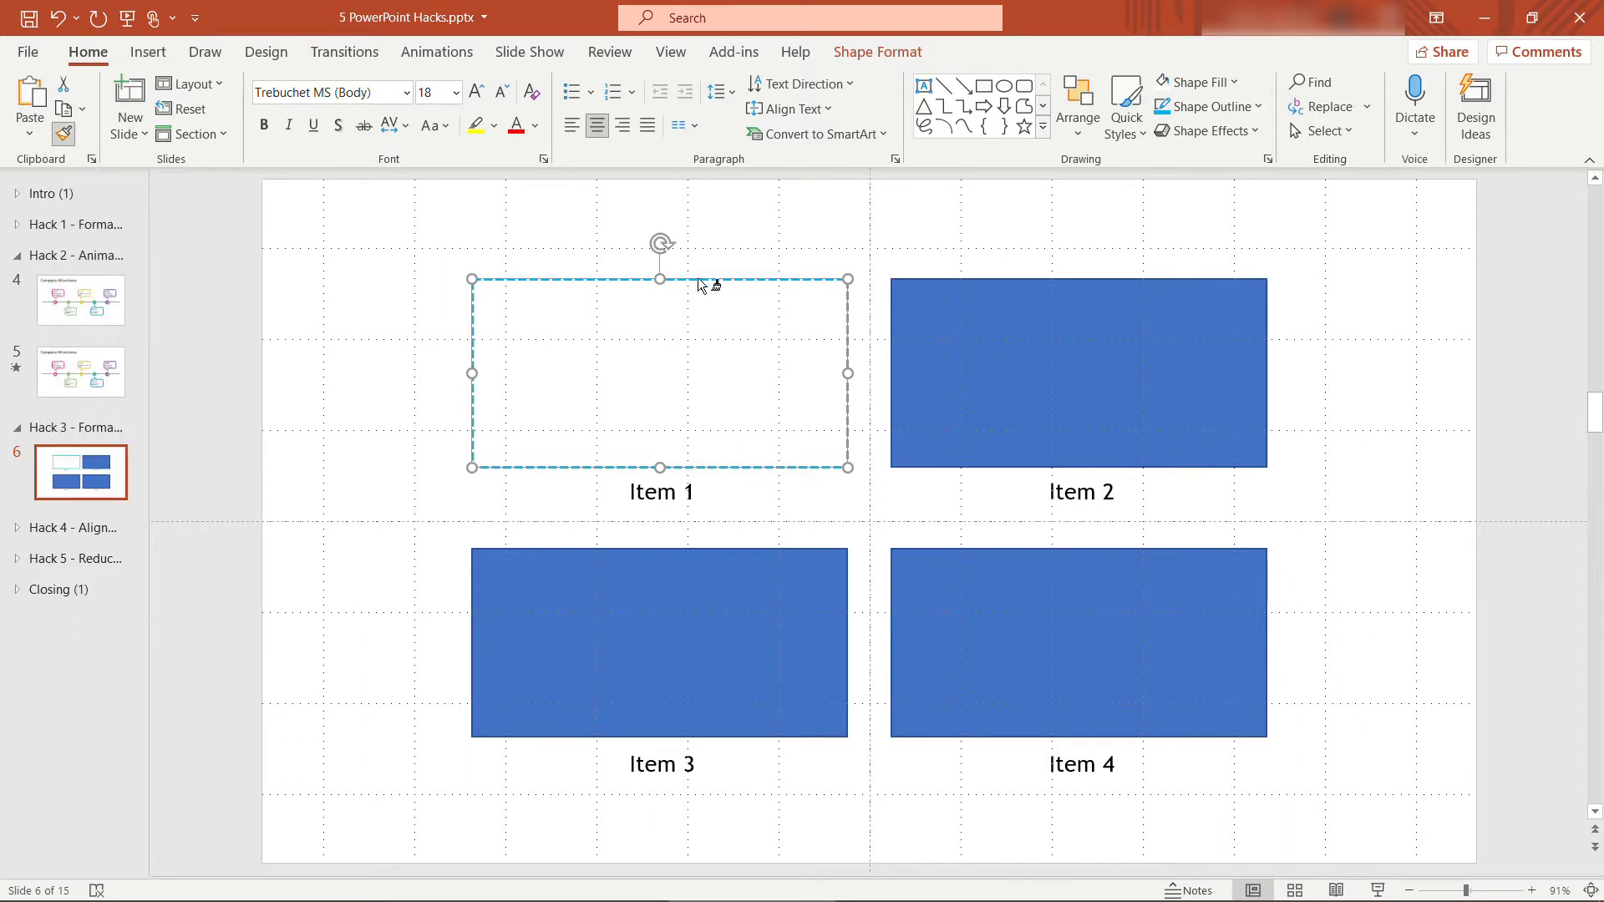
{"action": "left_click", "coordinate": [912, 294]}
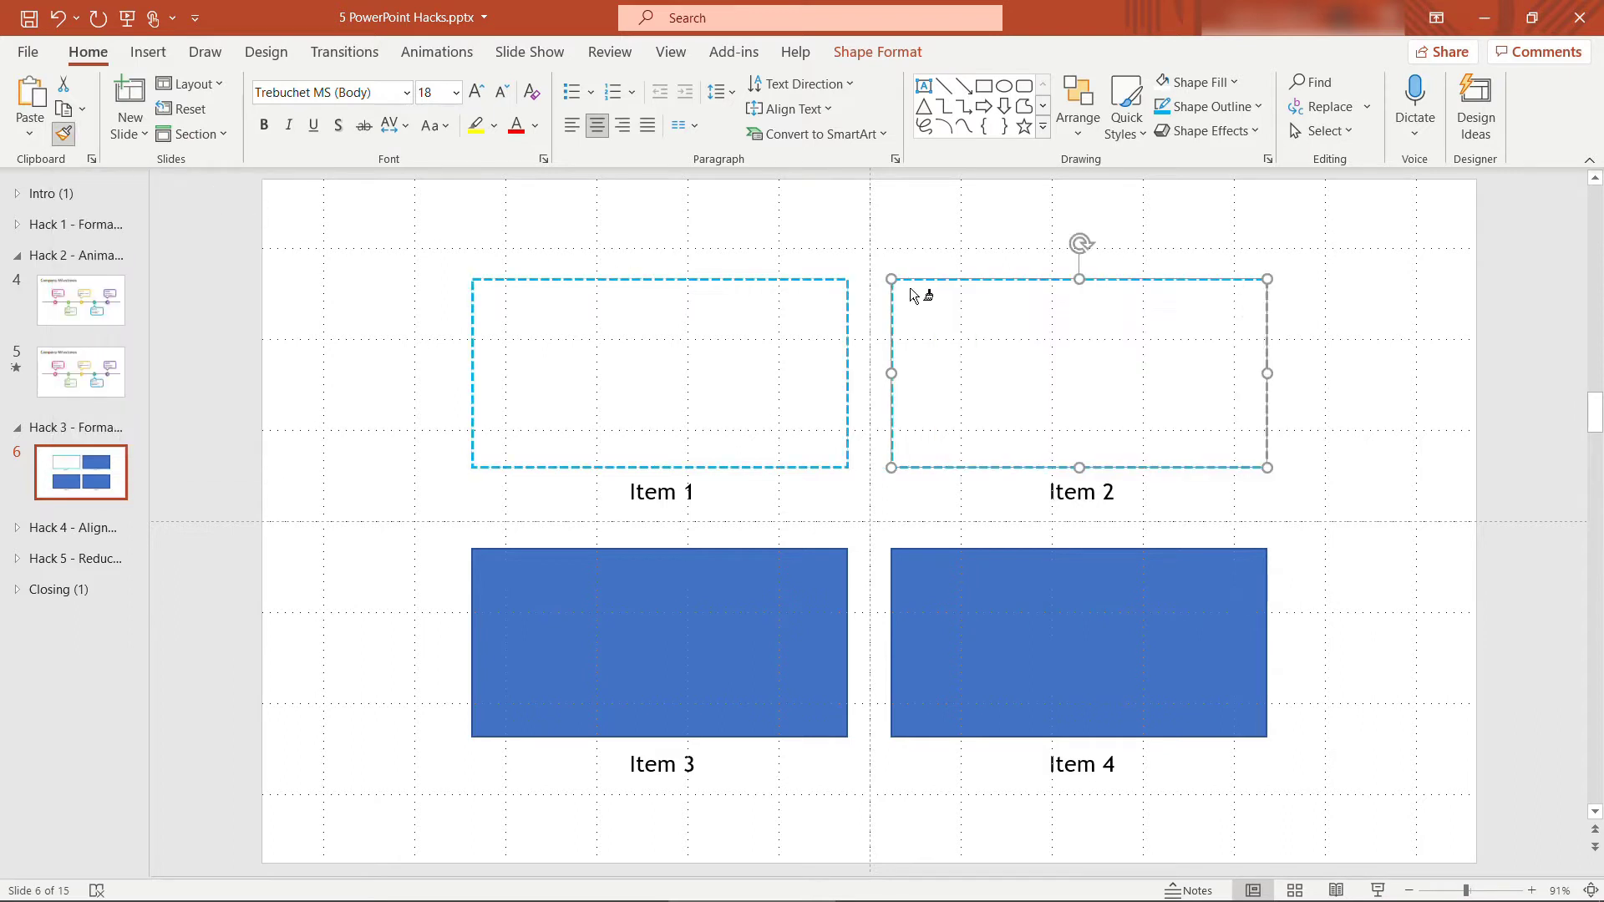
{"action": "left_click", "coordinate": [506, 574]}
{"action": "left_click", "coordinate": [926, 565]}
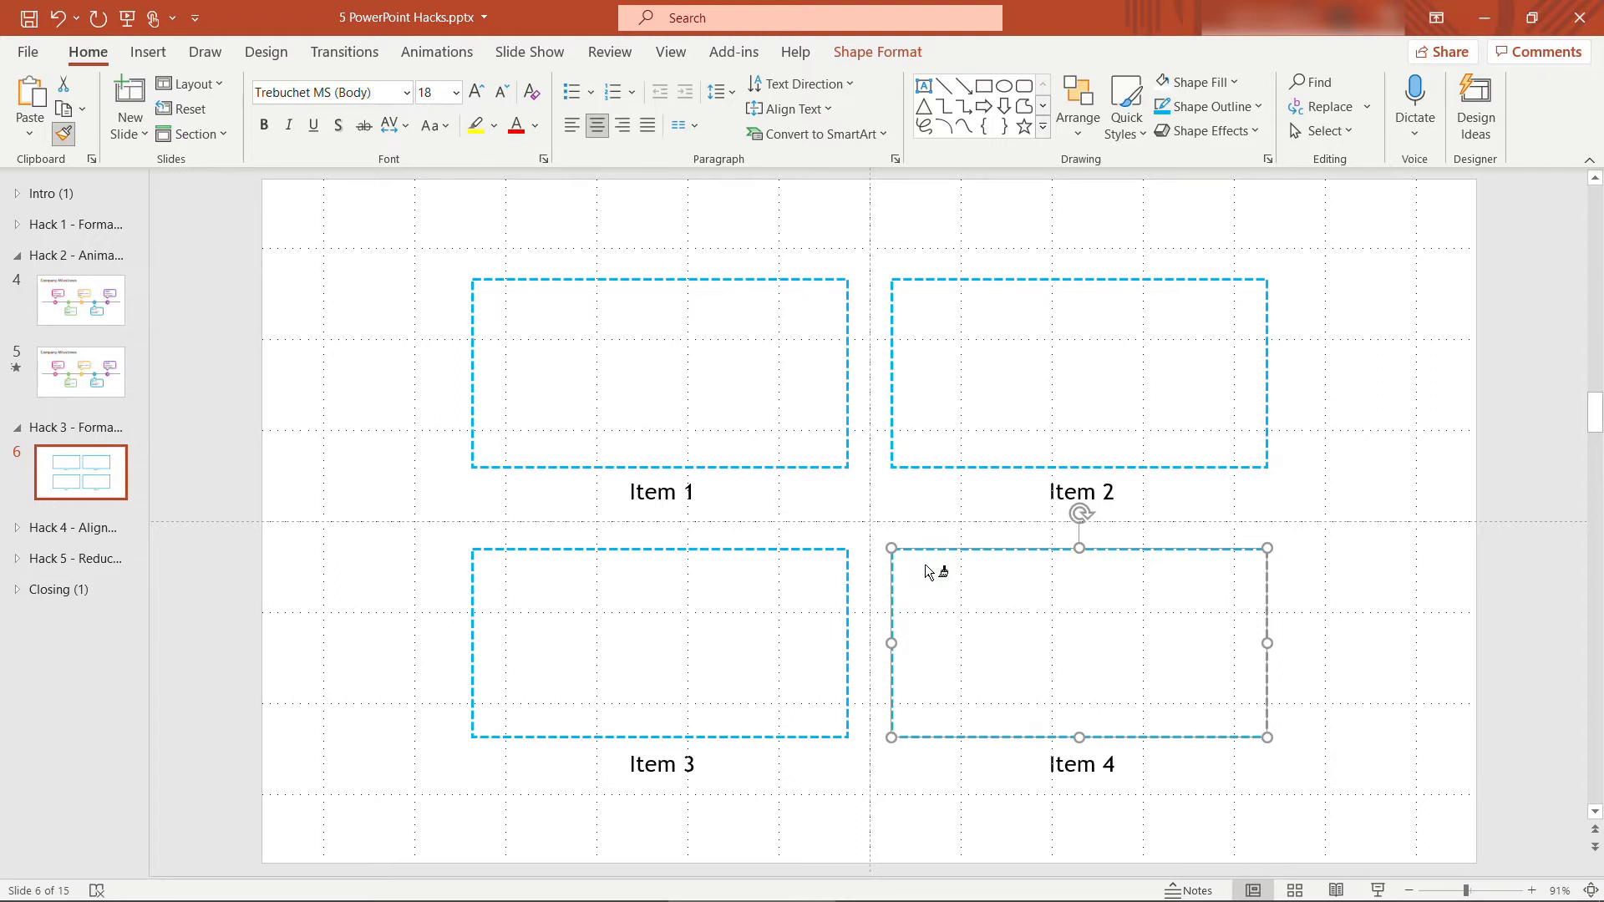
{"action": "key", "text": "Escape"}
Make the Item 1 label grey 24 pt Arial Black.
{"action": "left_click", "coordinate": [659, 498]}
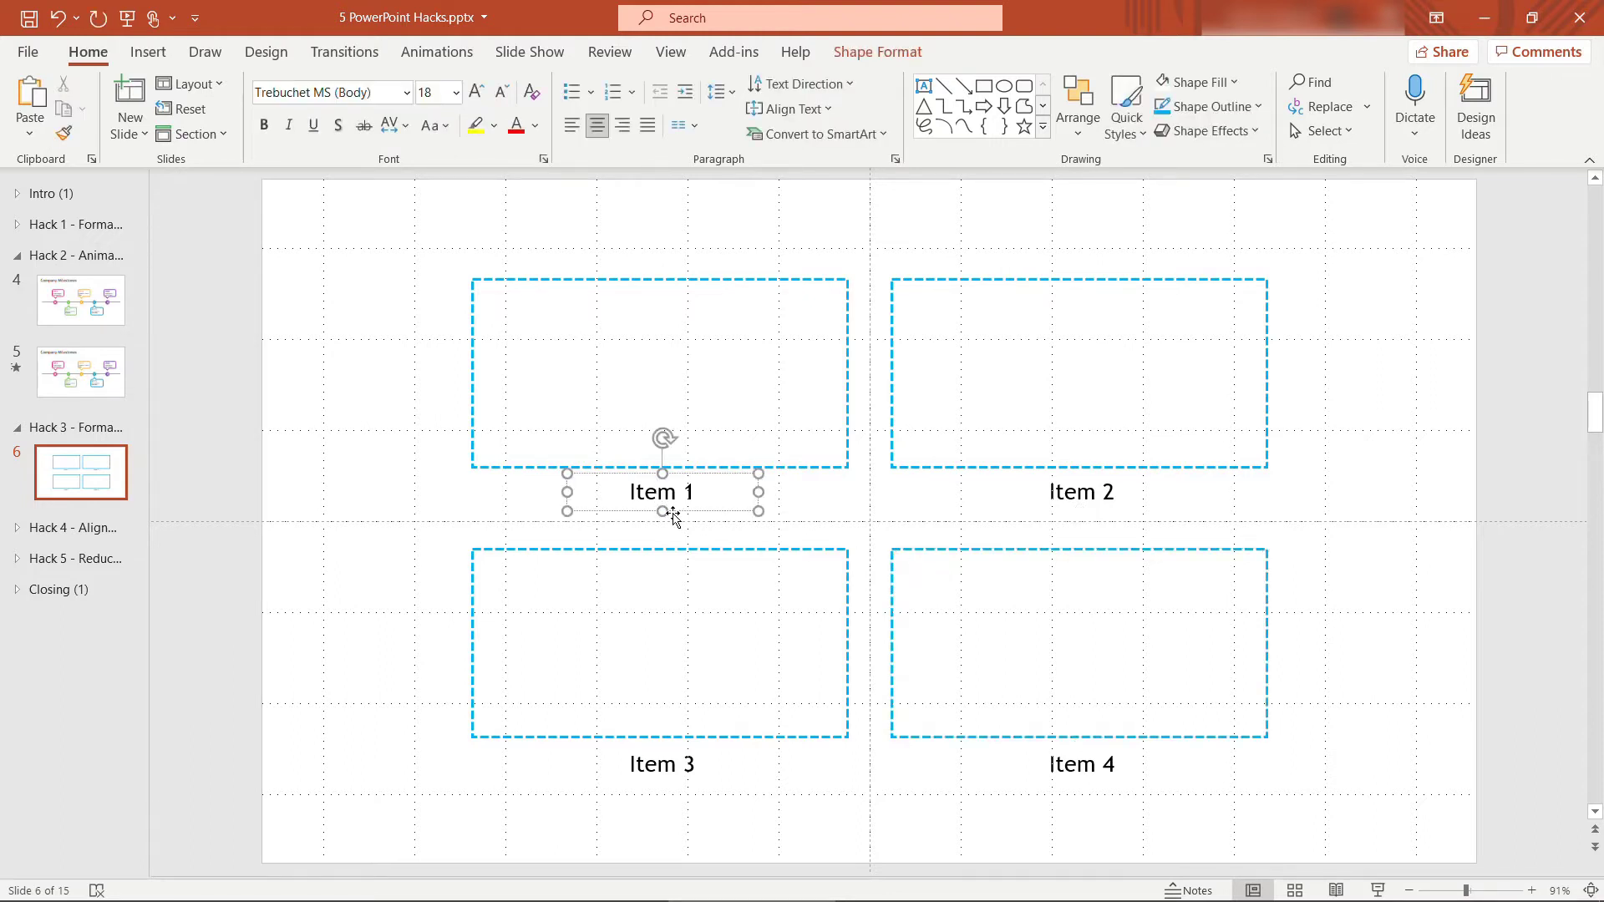
{"action": "left_click", "coordinate": [405, 93]}
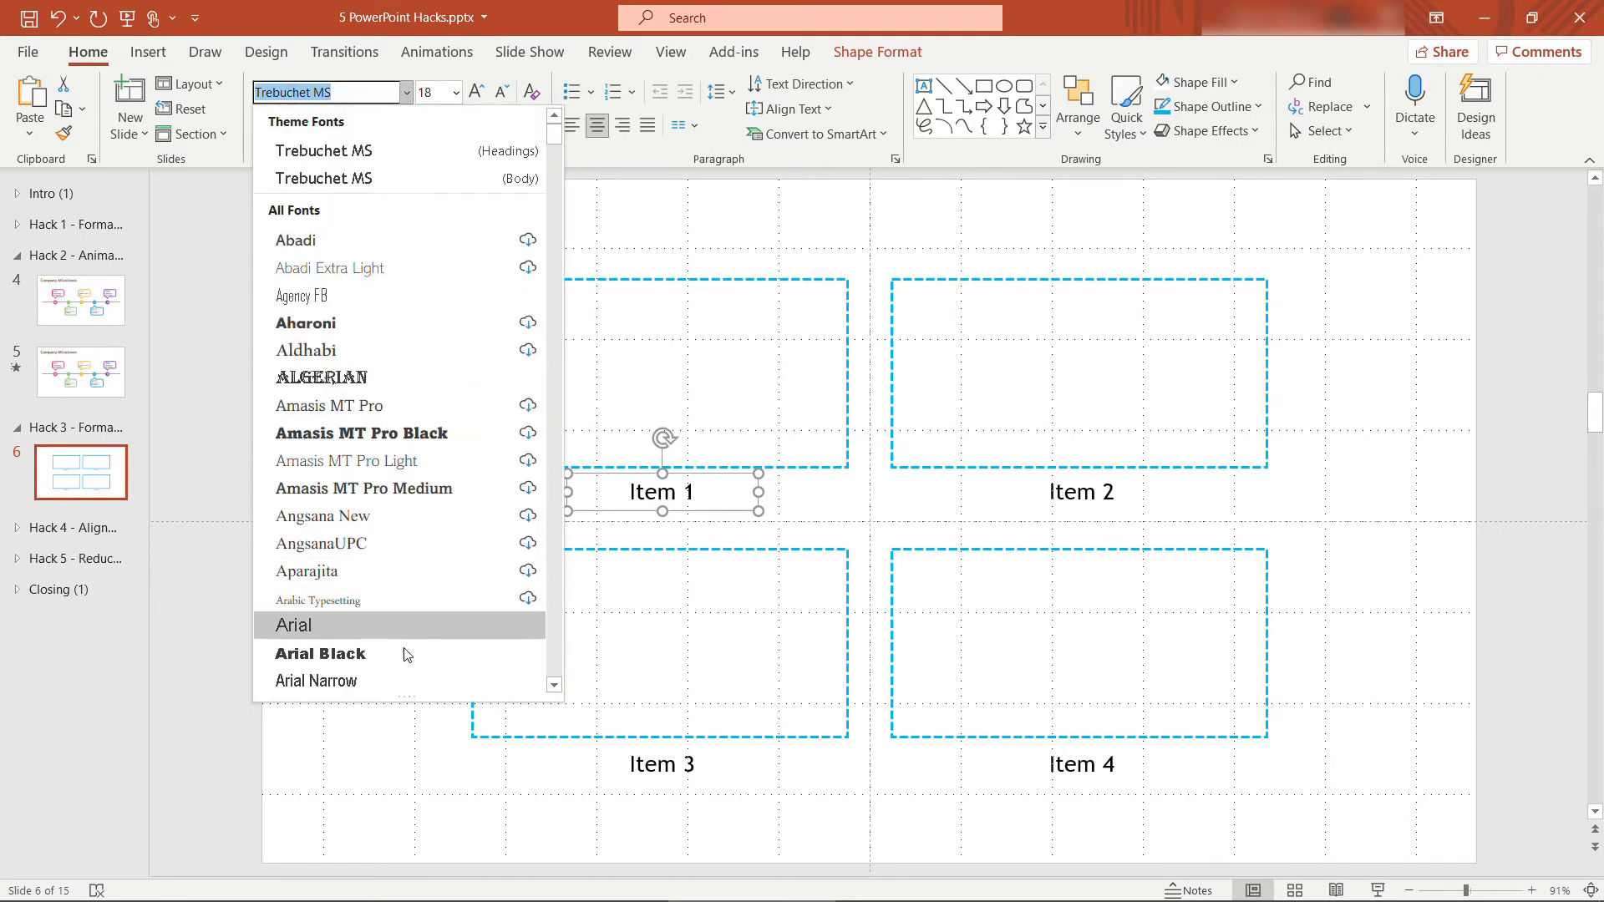
{"action": "left_click", "coordinate": [394, 707]}
{"action": "left_click", "coordinate": [430, 99]}
{"action": "type", "text": "24"}
{"action": "key", "text": "Return"}
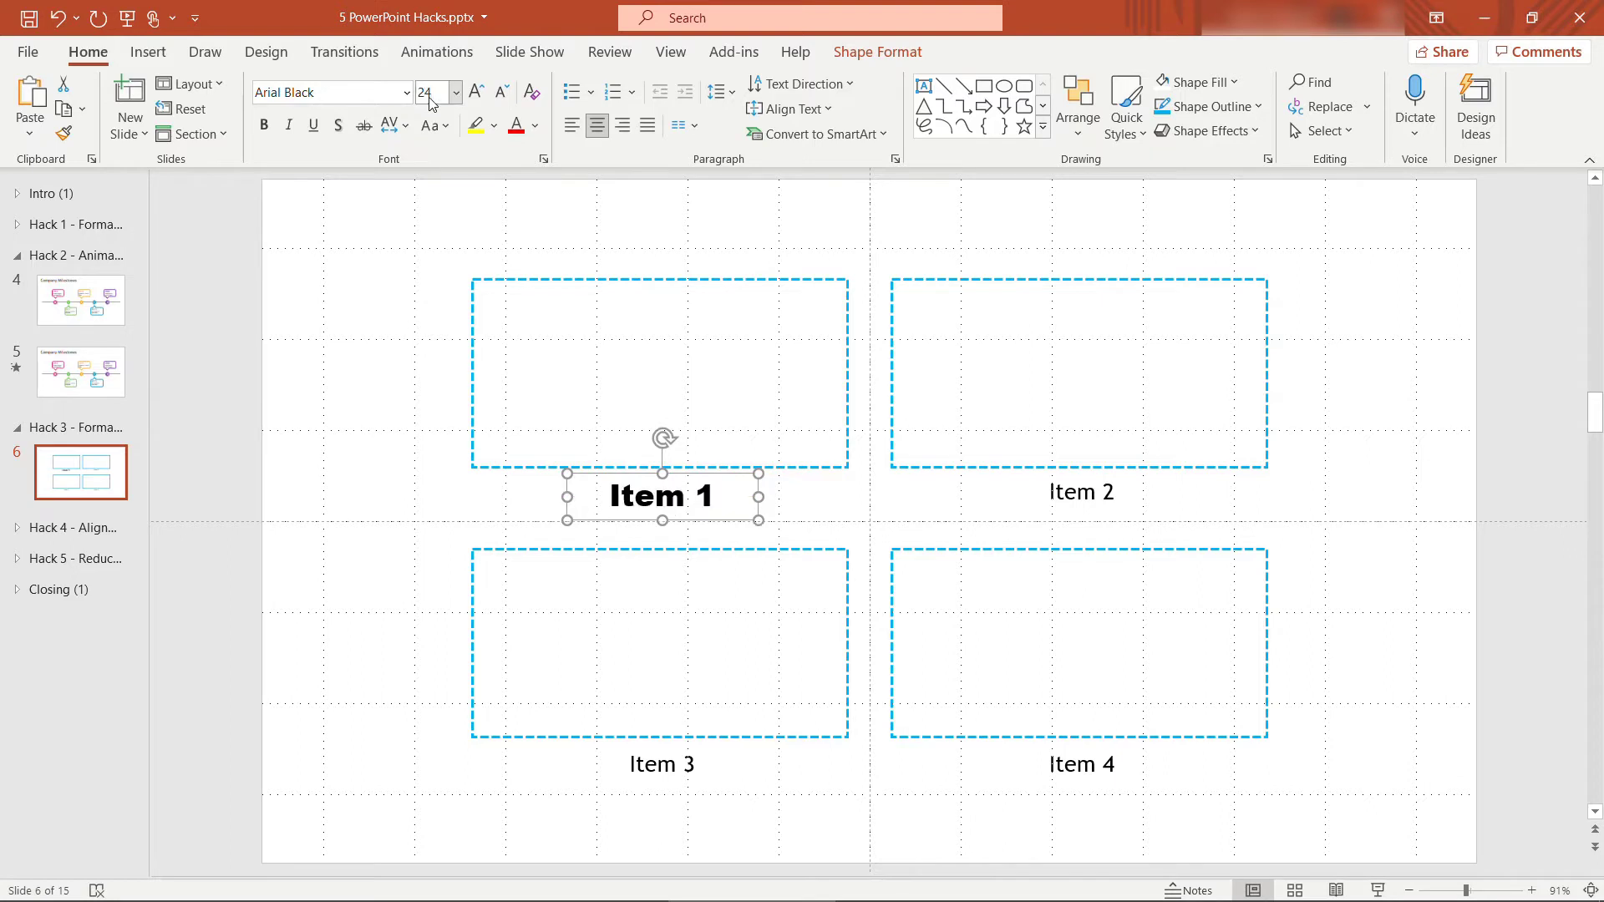
{"action": "left_click", "coordinate": [534, 127]}
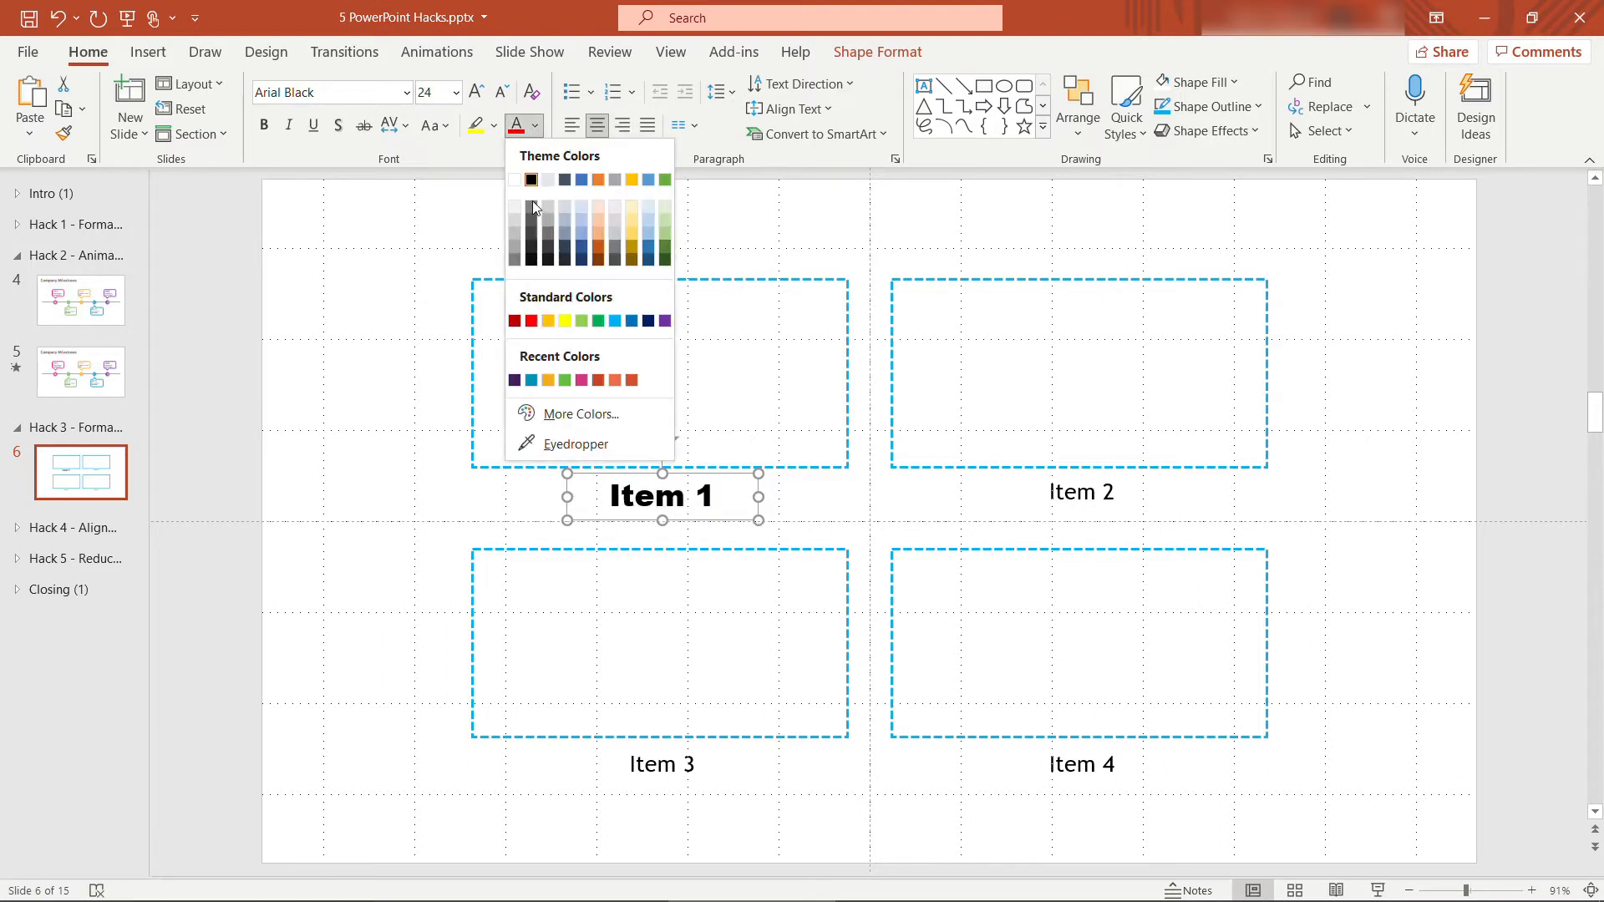
{"action": "left_click", "coordinate": [529, 208]}
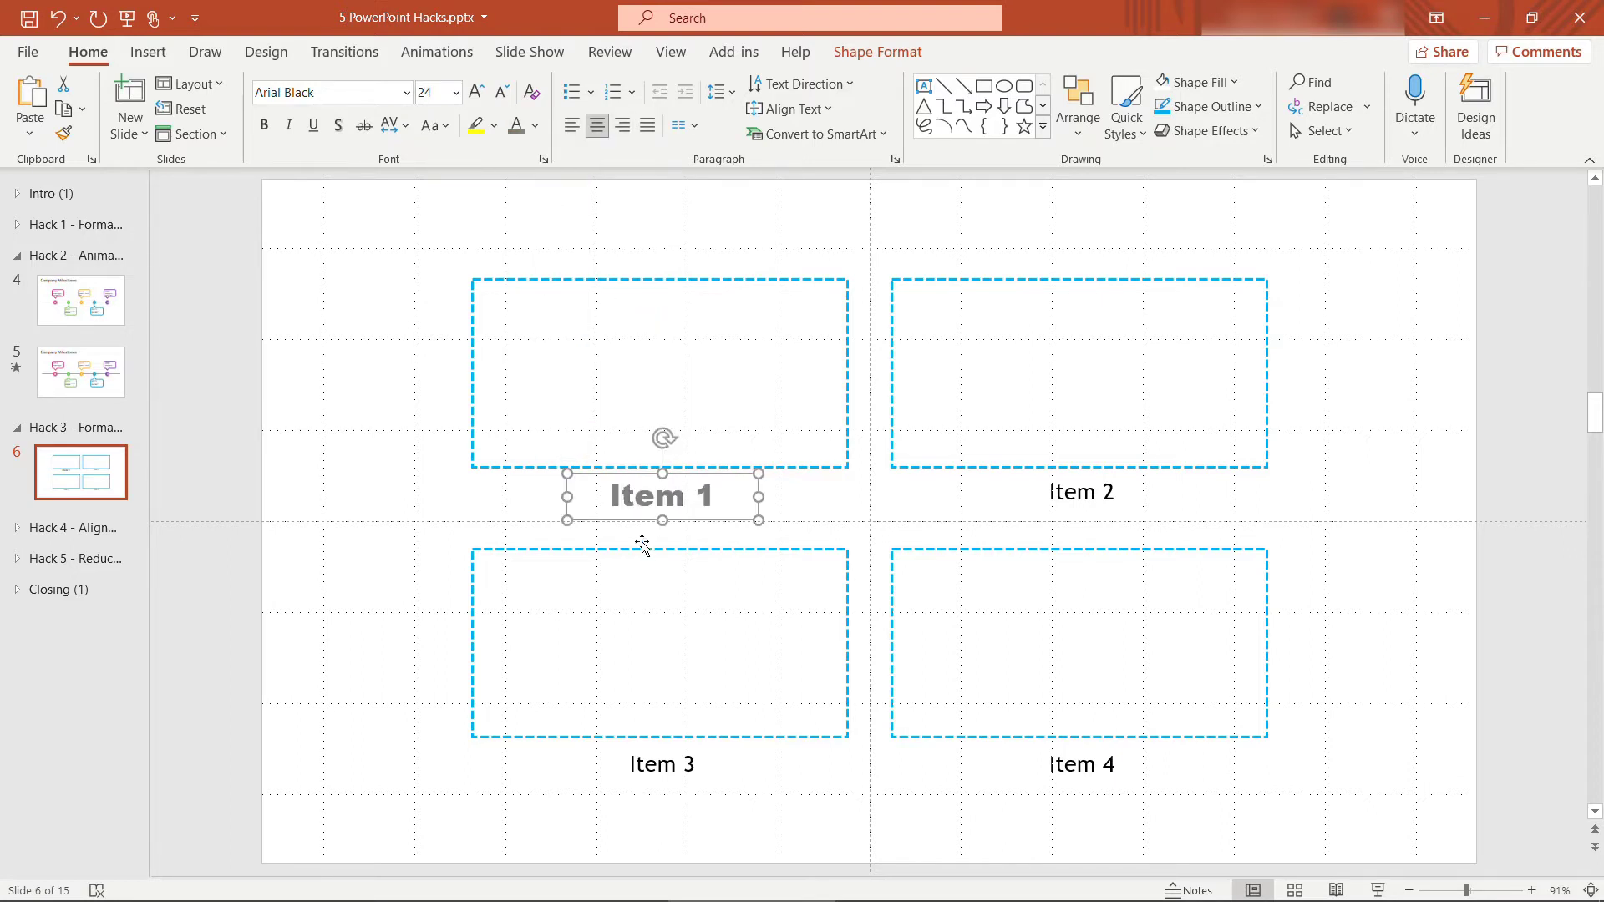
Copy the Item 1 label's formatting onto the Item 2, 3 and 4 labels.
{"action": "left_click", "coordinate": [63, 138]}
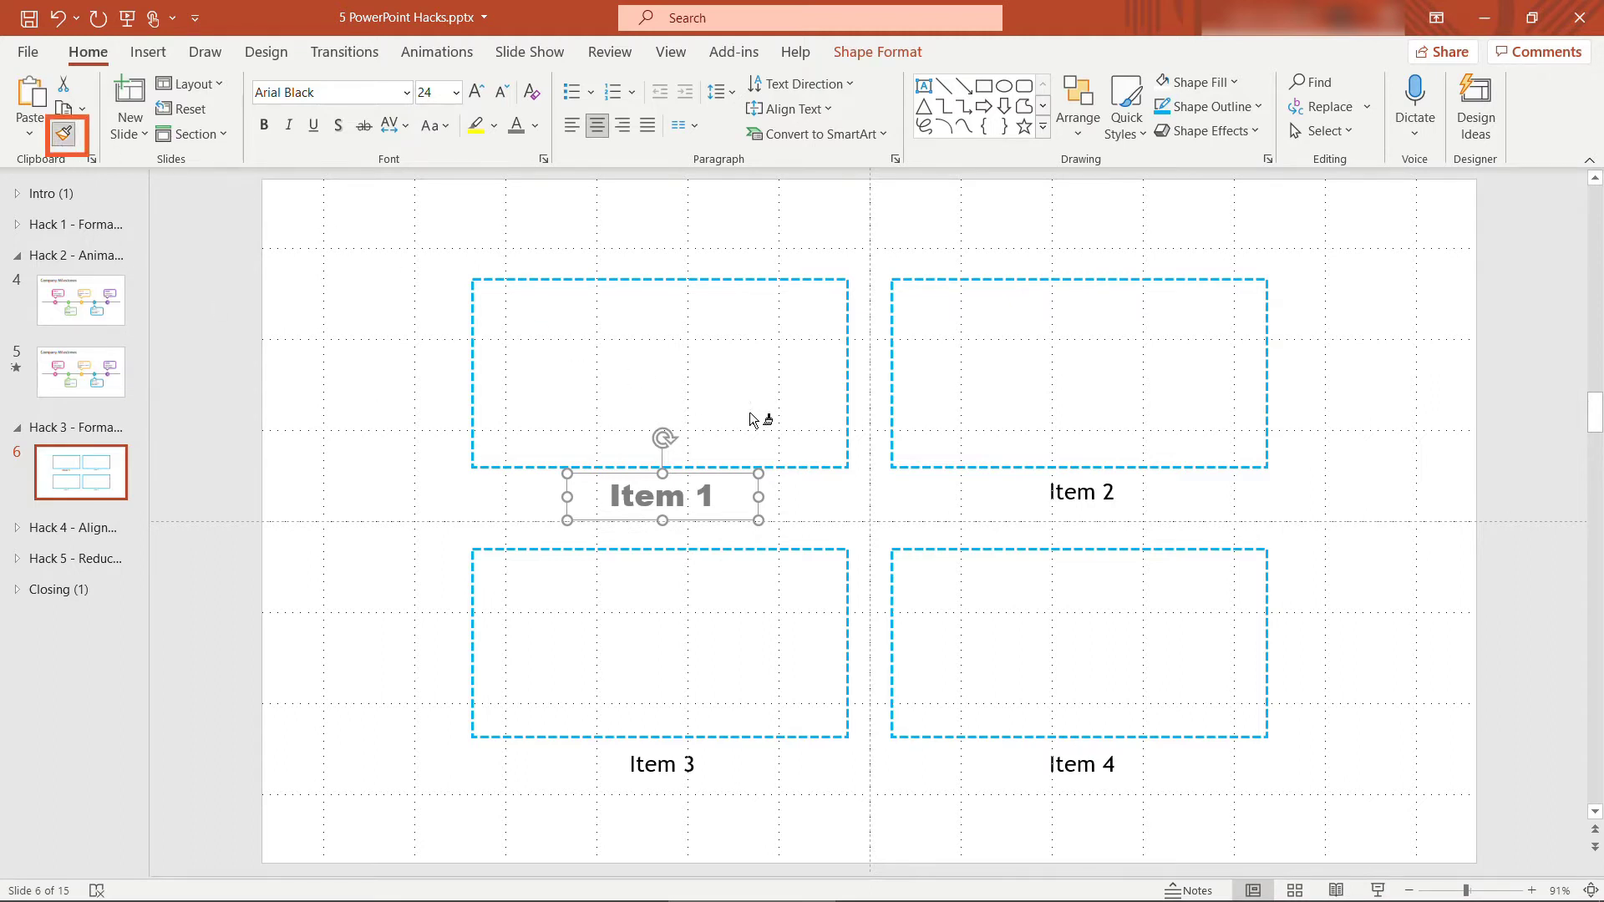
{"action": "left_click", "coordinate": [1091, 499]}
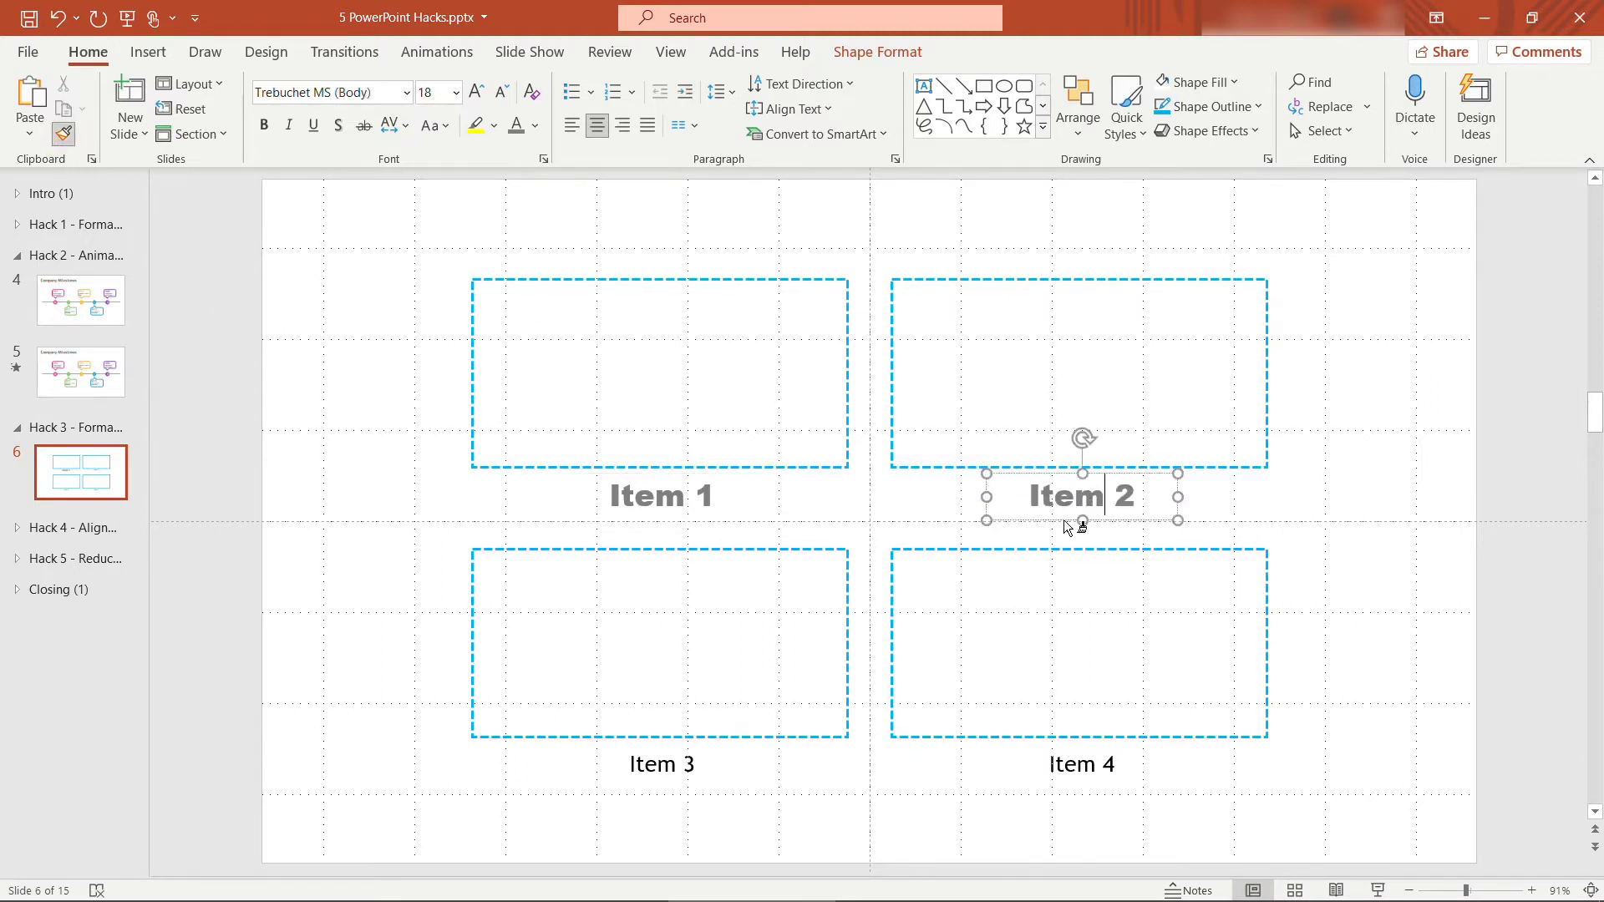
{"action": "left_click", "coordinate": [681, 766]}
{"action": "left_click", "coordinate": [1114, 769]}
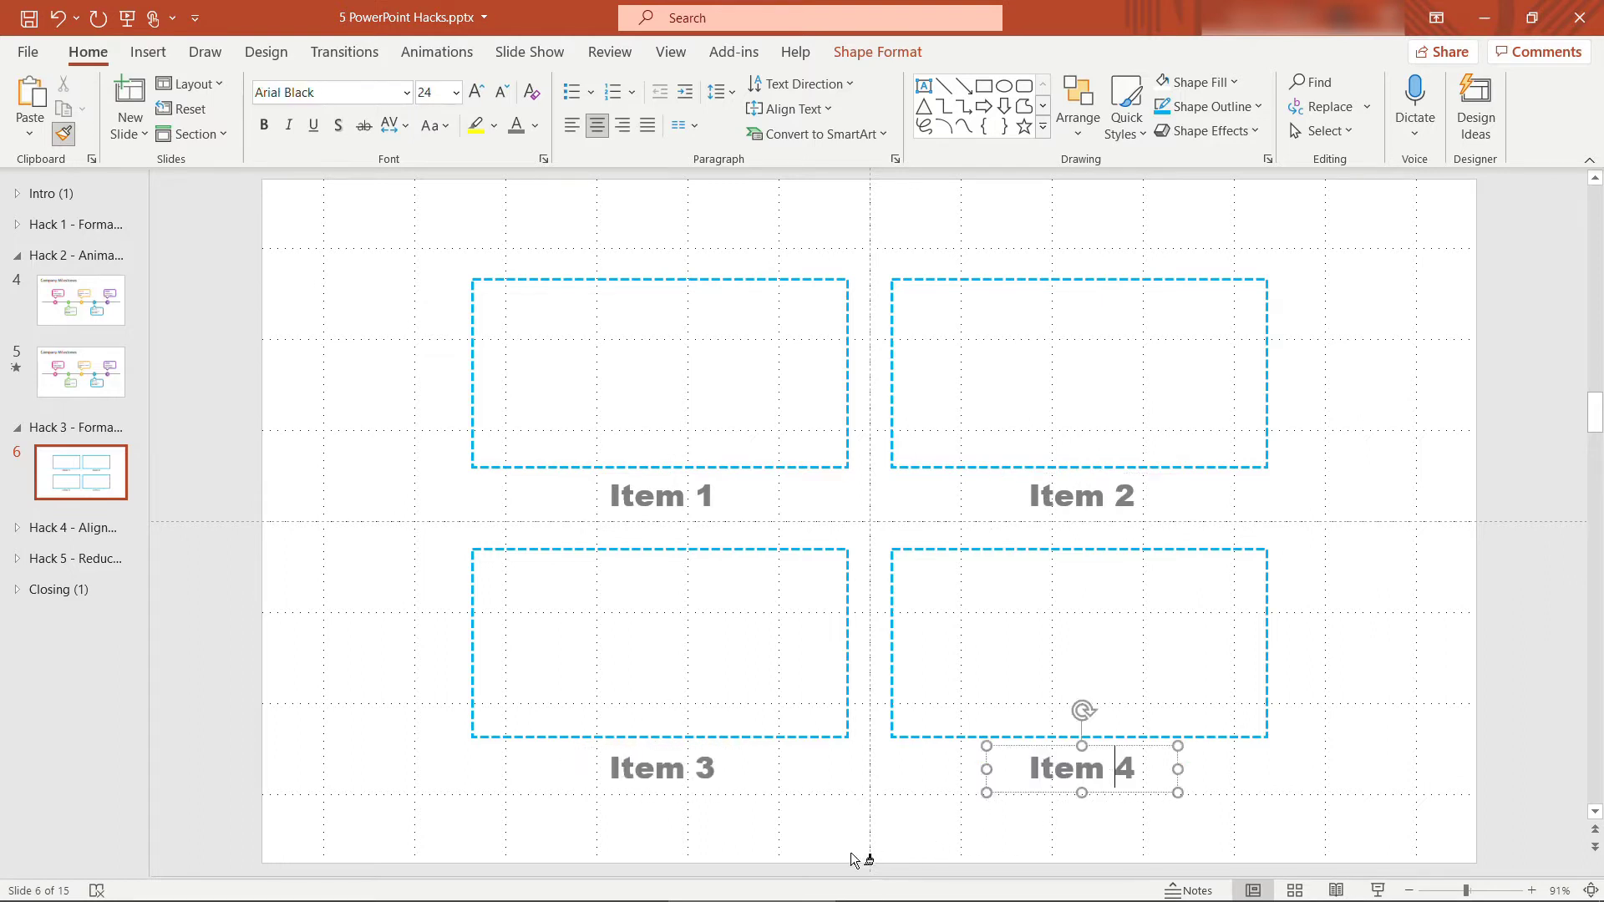
{"action": "key", "text": "Escape"}
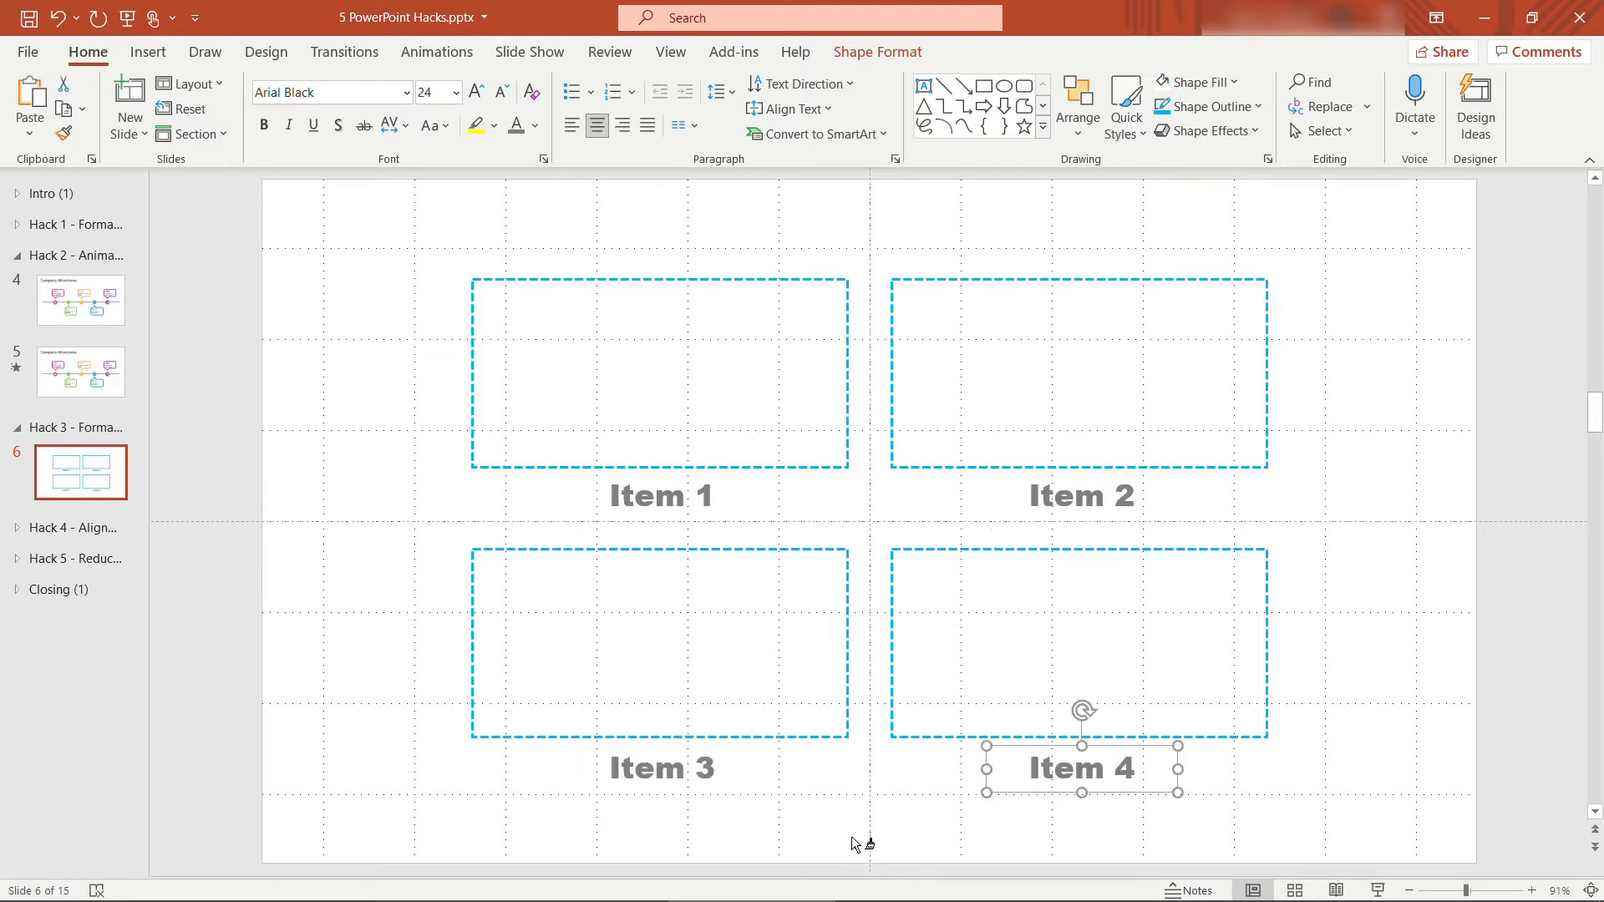
Open slide 7 in the Hack 4 section and nudge pentagon 1 slightly down and right.
{"action": "left_click", "coordinate": [17, 529]}
{"action": "left_click", "coordinate": [72, 571]}
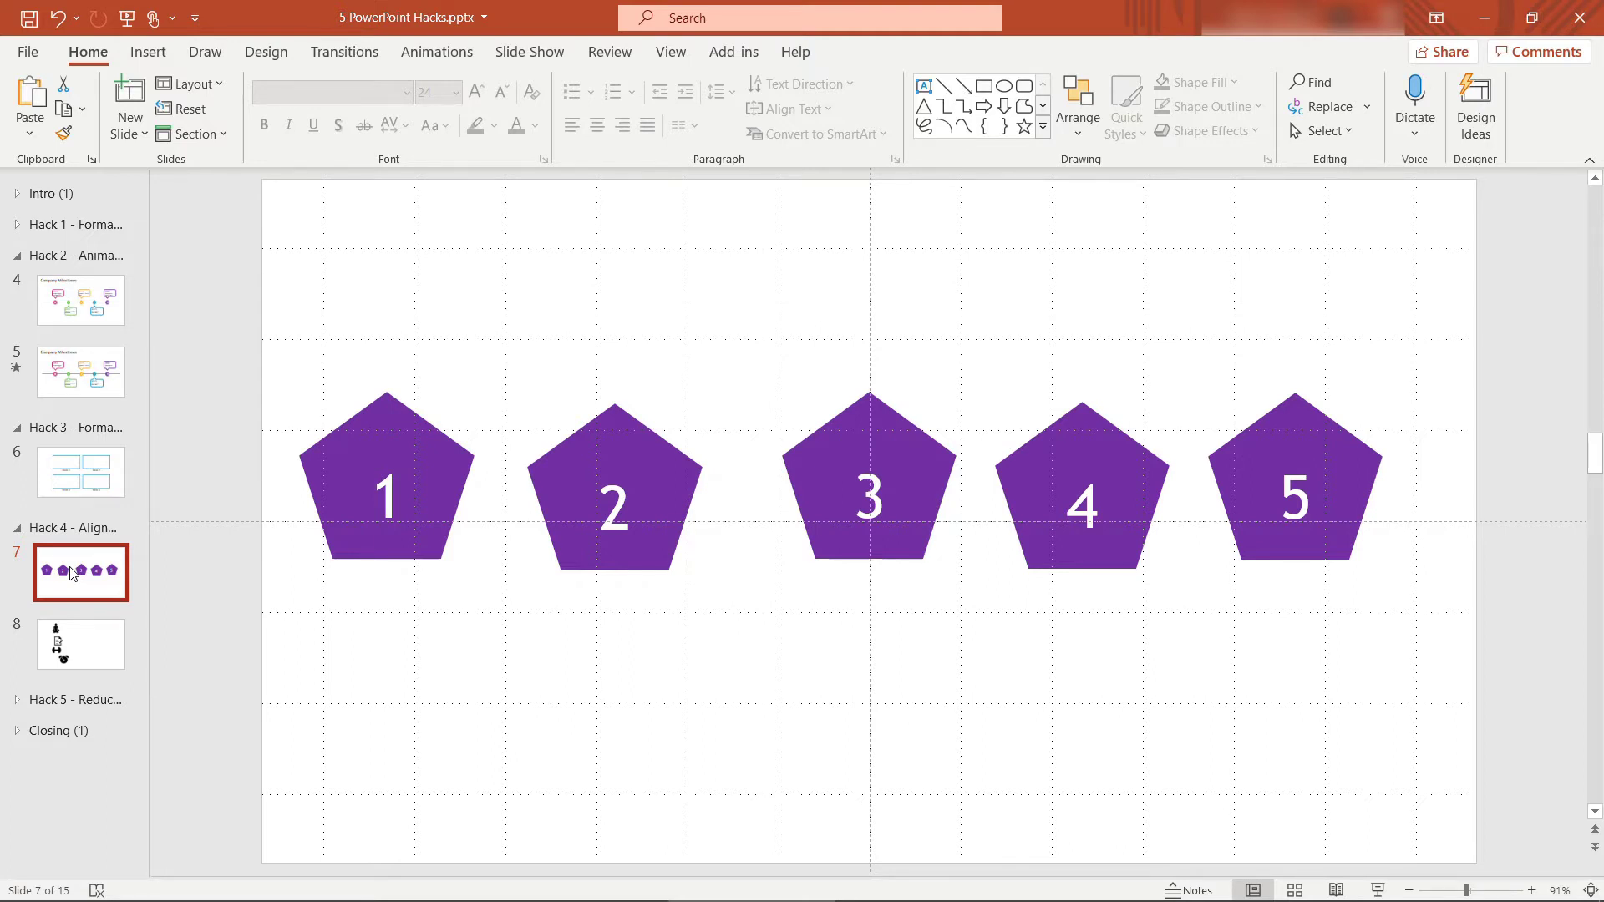
{"action": "mouse_move", "coordinate": [351, 530]}
{"action": "left_mouse_down"}
{"action": "mouse_move", "coordinate": [359, 557]}
{"action": "mouse_move", "coordinate": [356, 543]}
{"action": "left_mouse_up"}
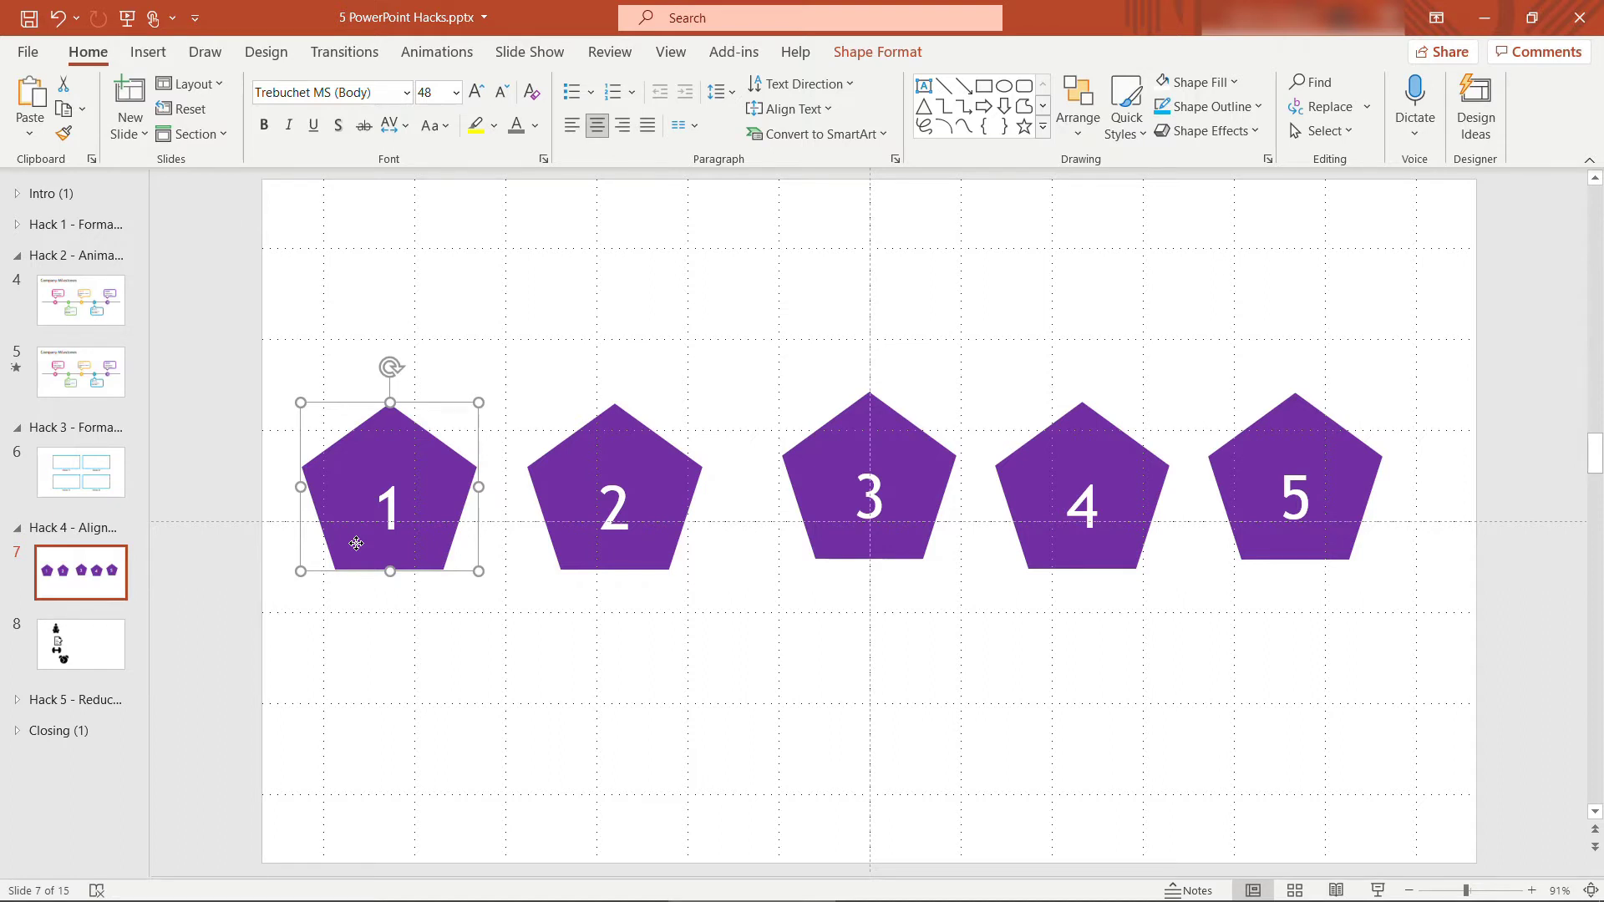
Select all five numbered pentagons and align their top edges.
{"action": "left_click_drag", "start_coordinate": [224, 377], "coordinate": [1505, 595]}
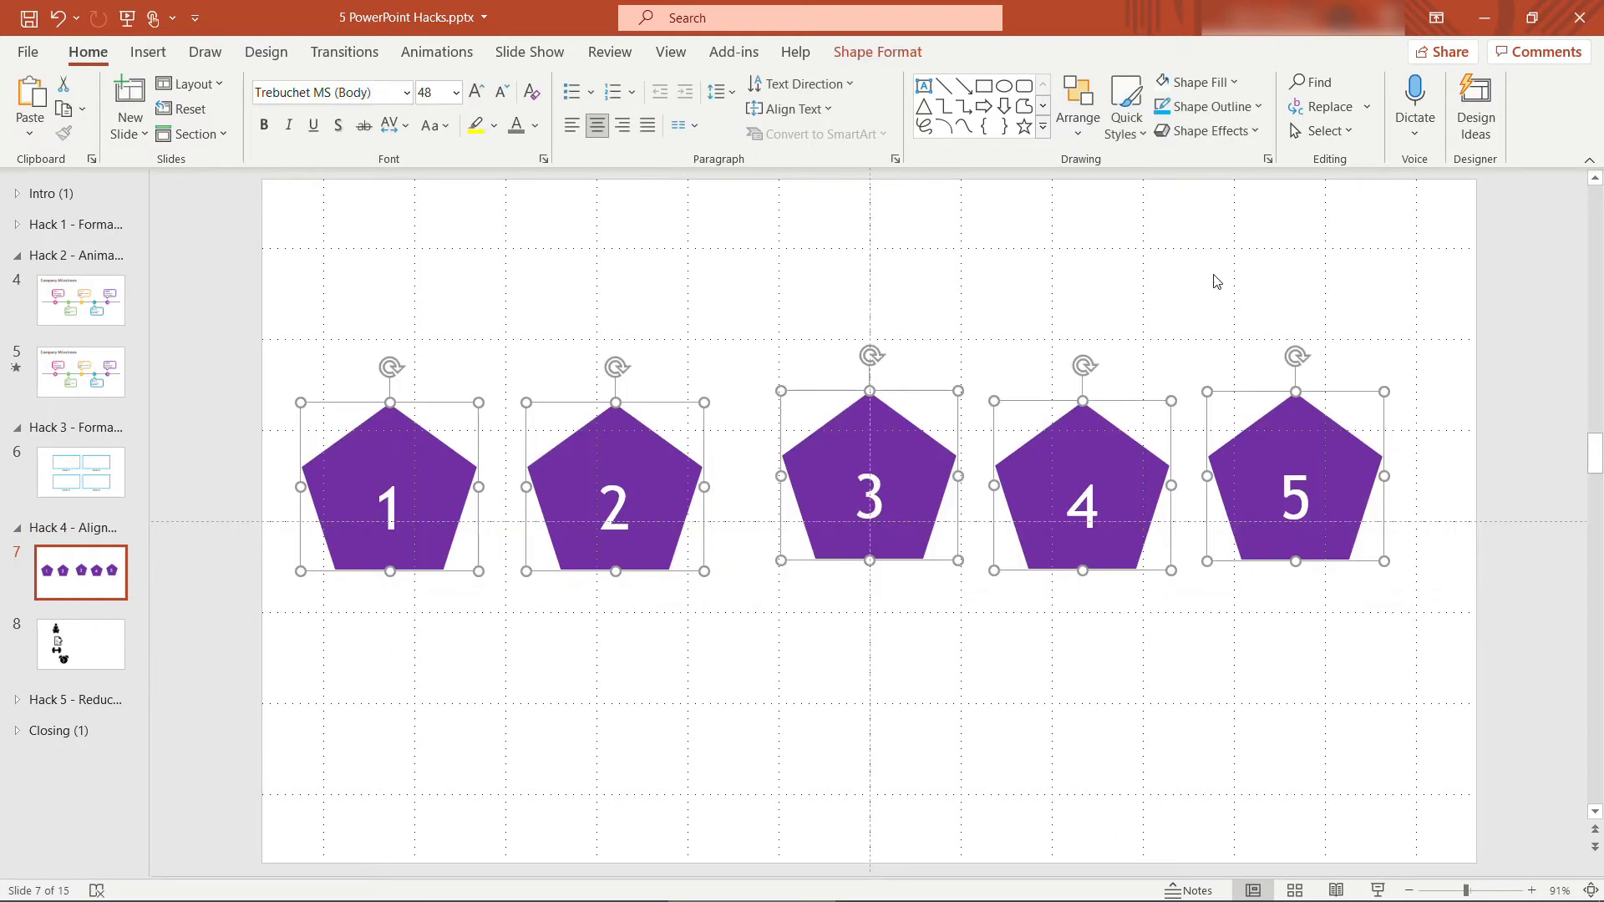
{"action": "left_click", "coordinate": [1075, 133]}
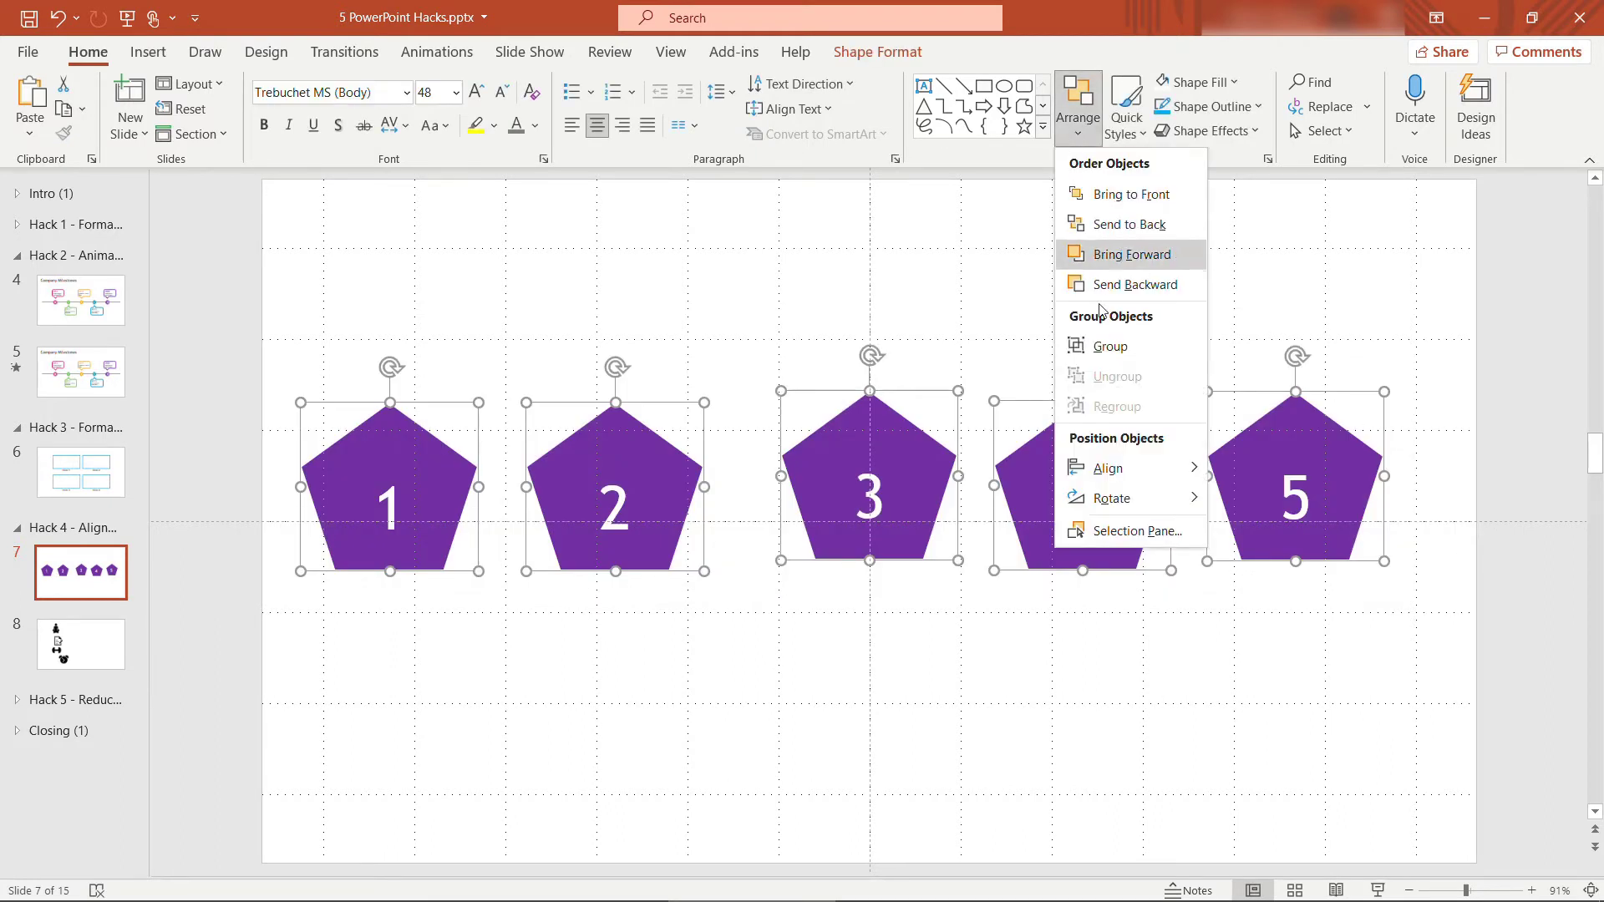
{"action": "mouse_move", "coordinate": [1156, 472]}
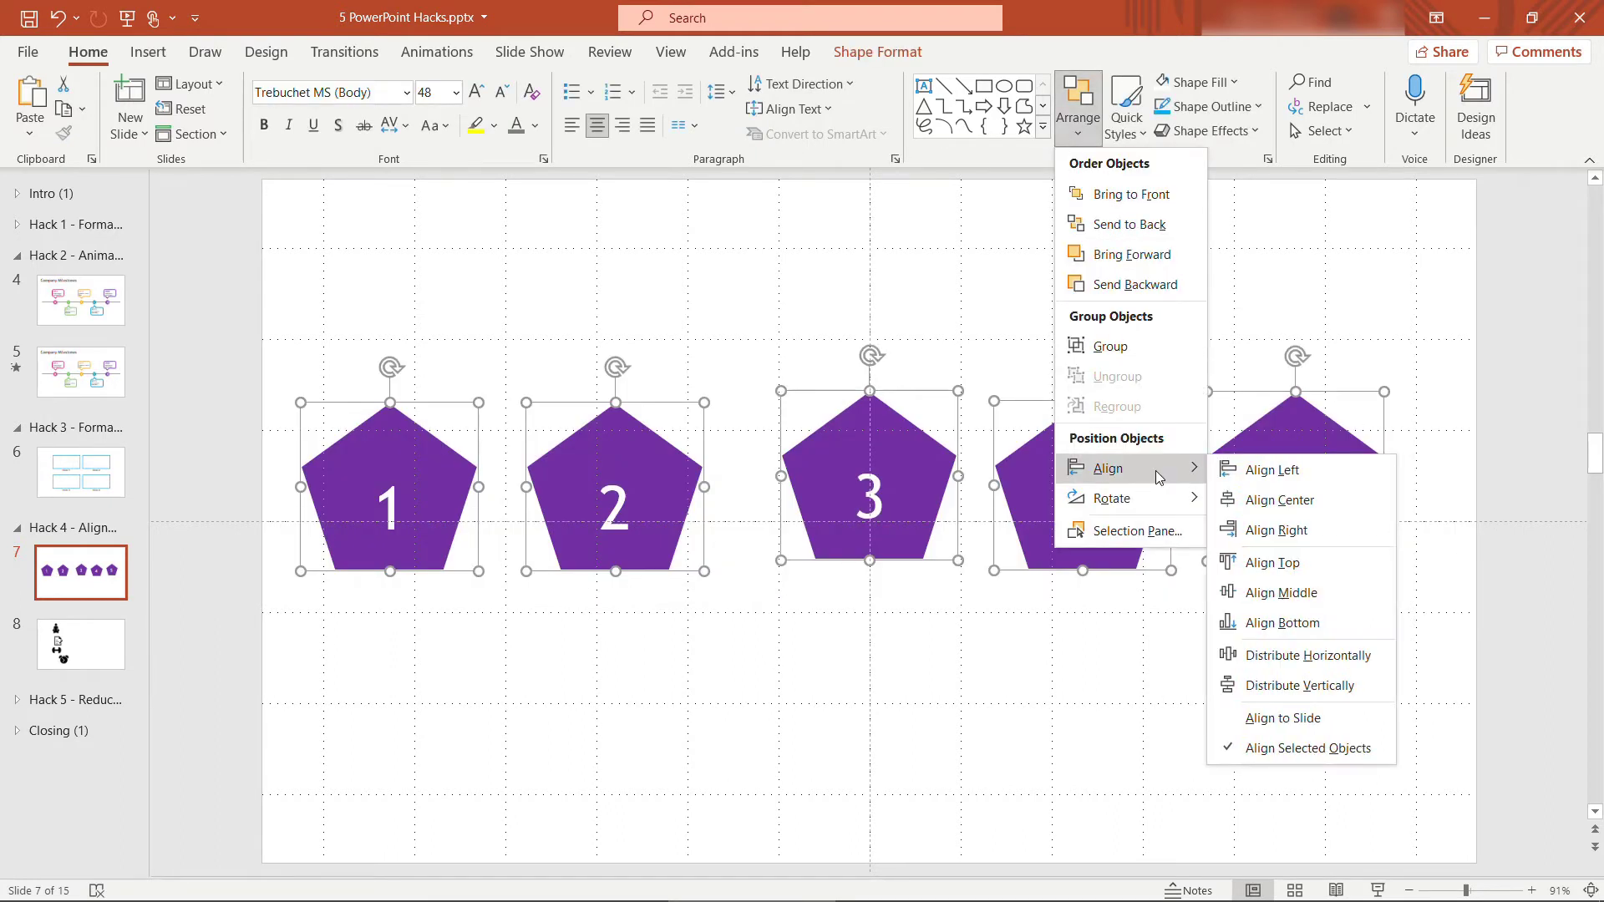
{"action": "left_click", "coordinate": [1340, 566]}
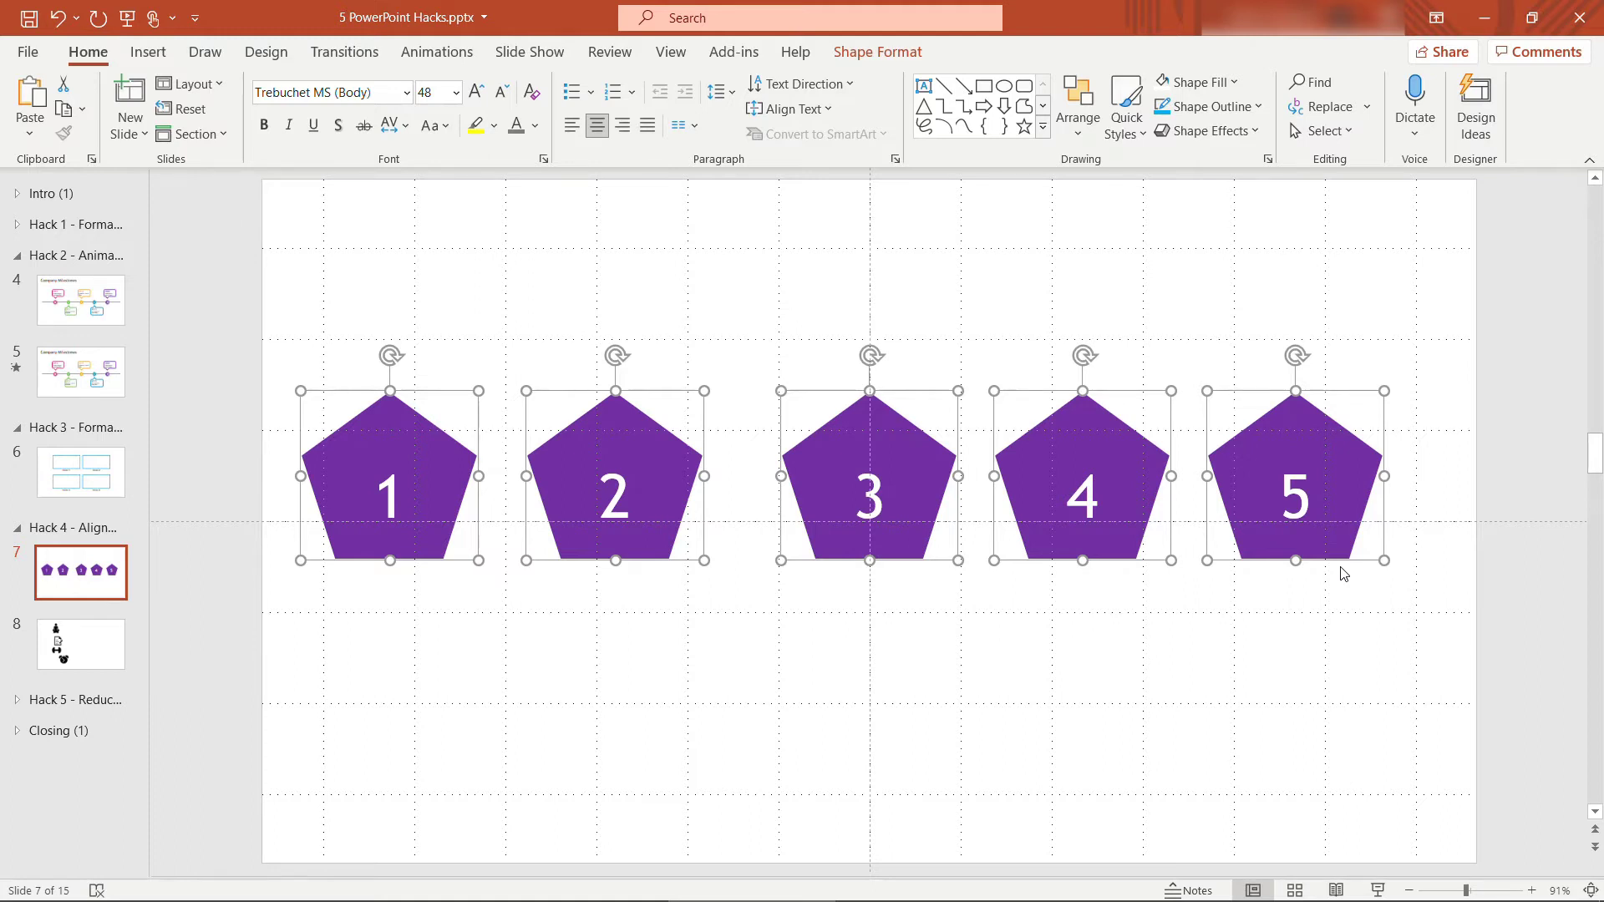
Distribute the five pentagons horizontally, then move the row slightly up and right and deselect it.
{"action": "left_click", "coordinate": [1077, 142]}
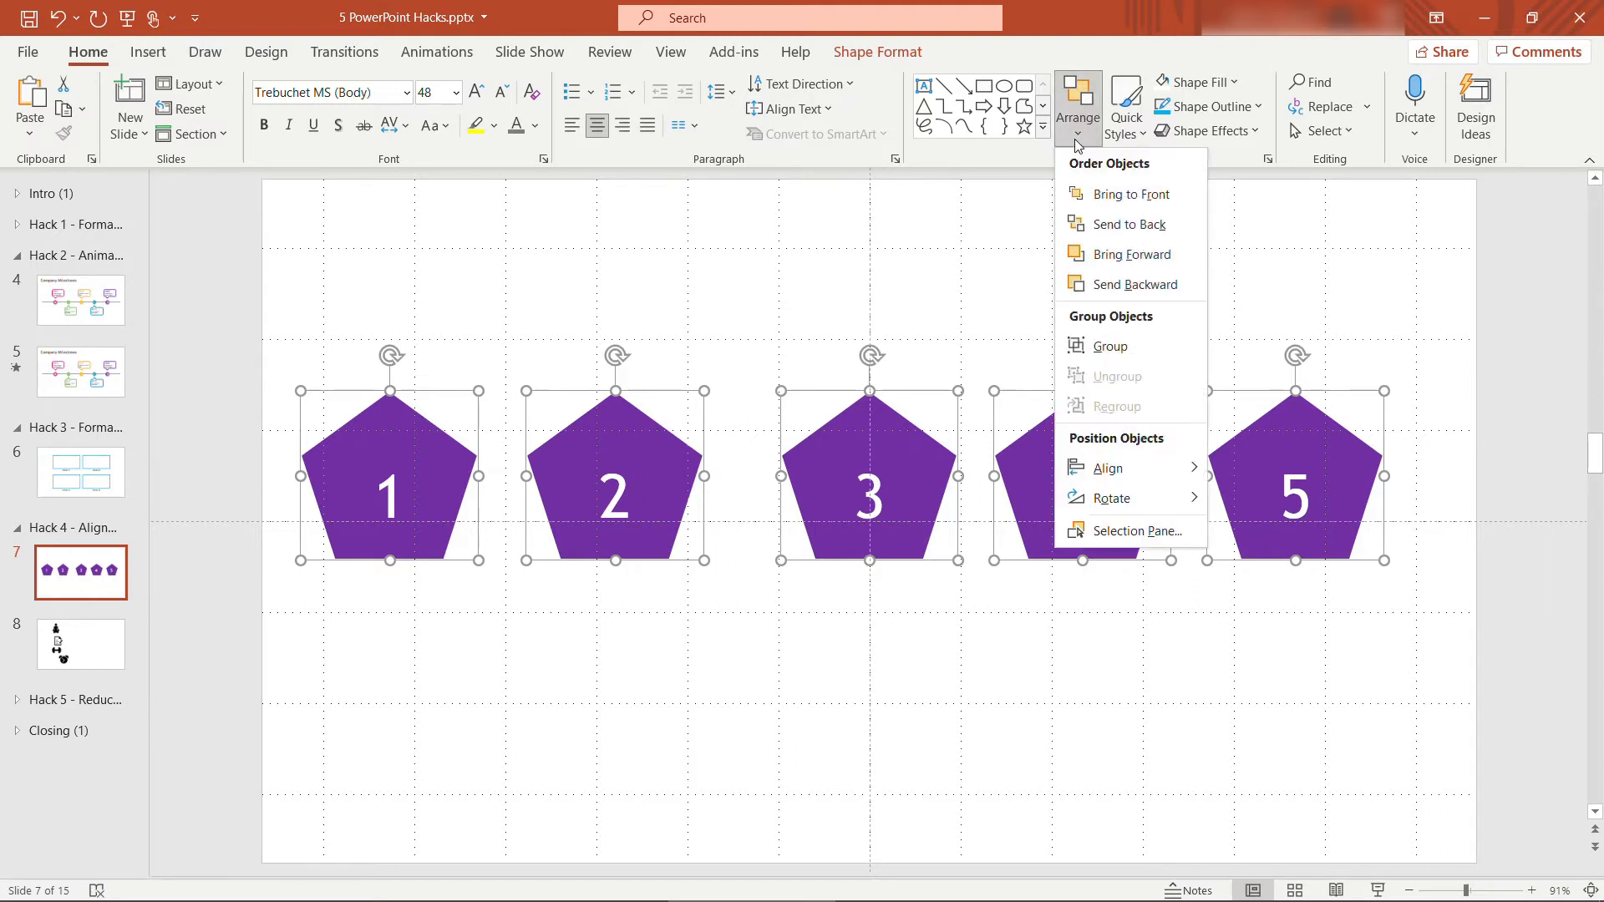
{"action": "mouse_move", "coordinate": [1166, 474]}
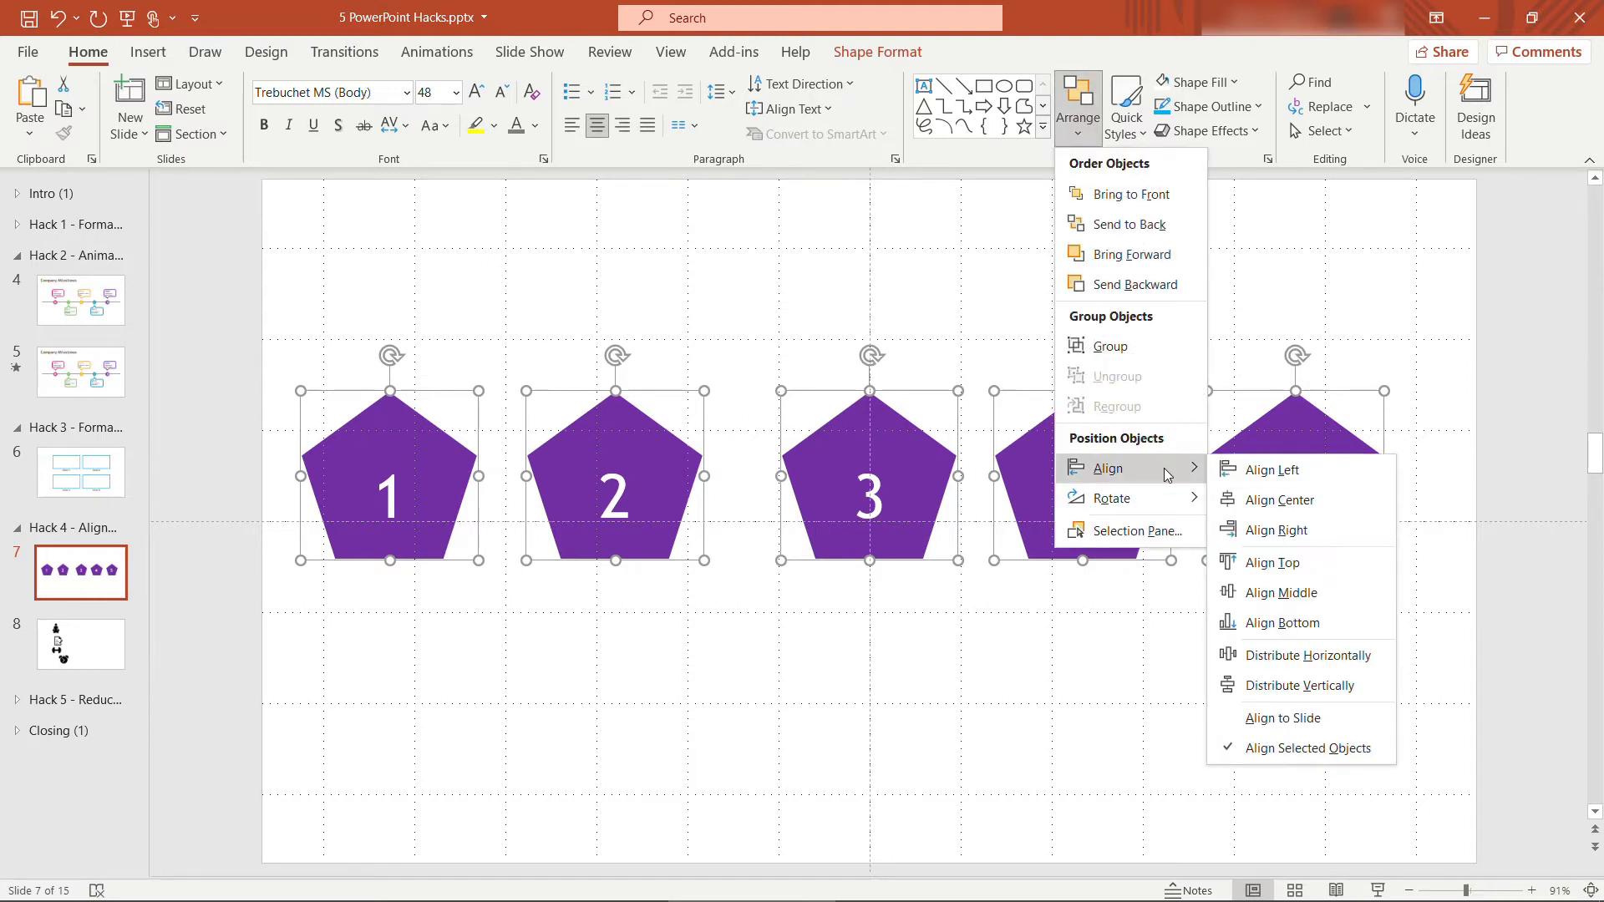
{"action": "left_click", "coordinate": [1338, 664]}
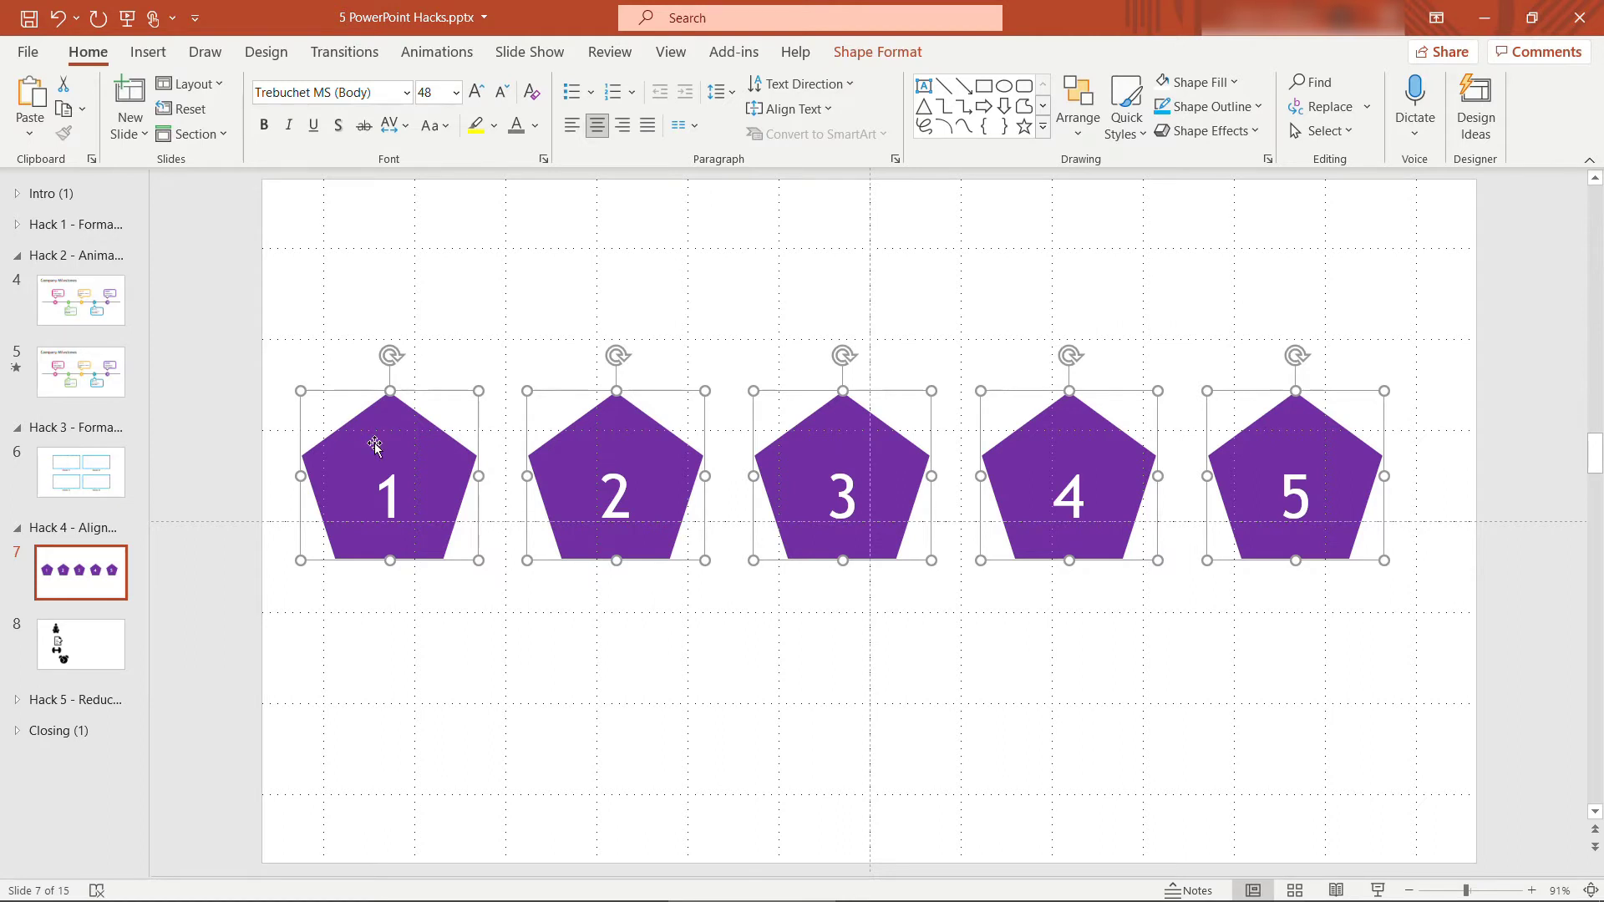
{"action": "left_click_drag", "start_coordinate": [375, 447], "coordinate": [402, 430]}
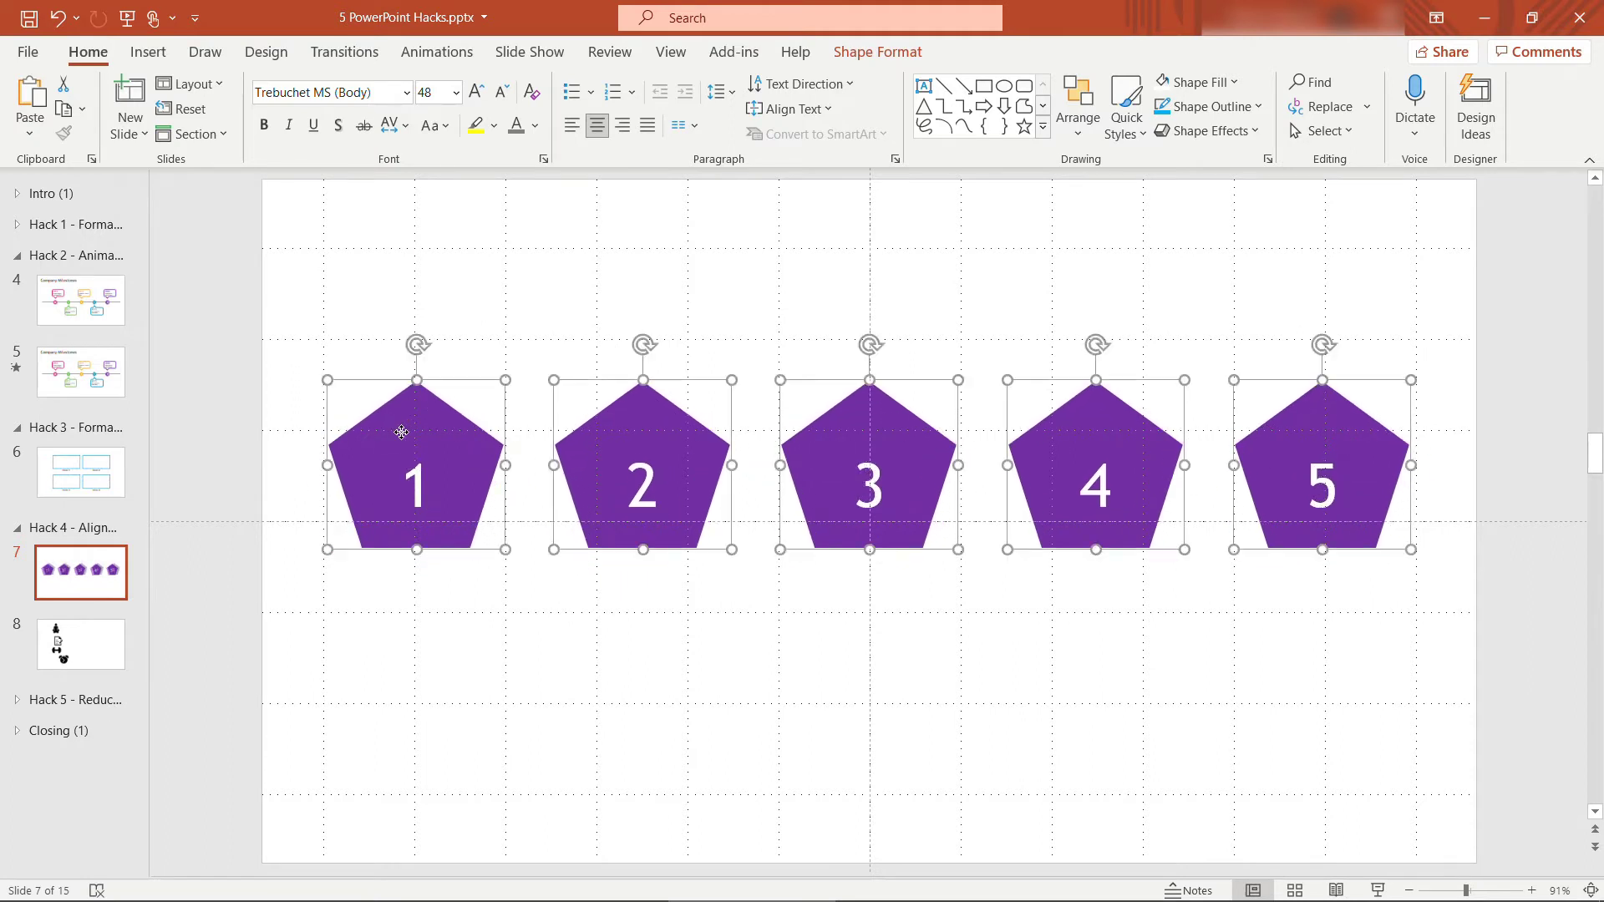
{"action": "left_click", "coordinate": [489, 756]}
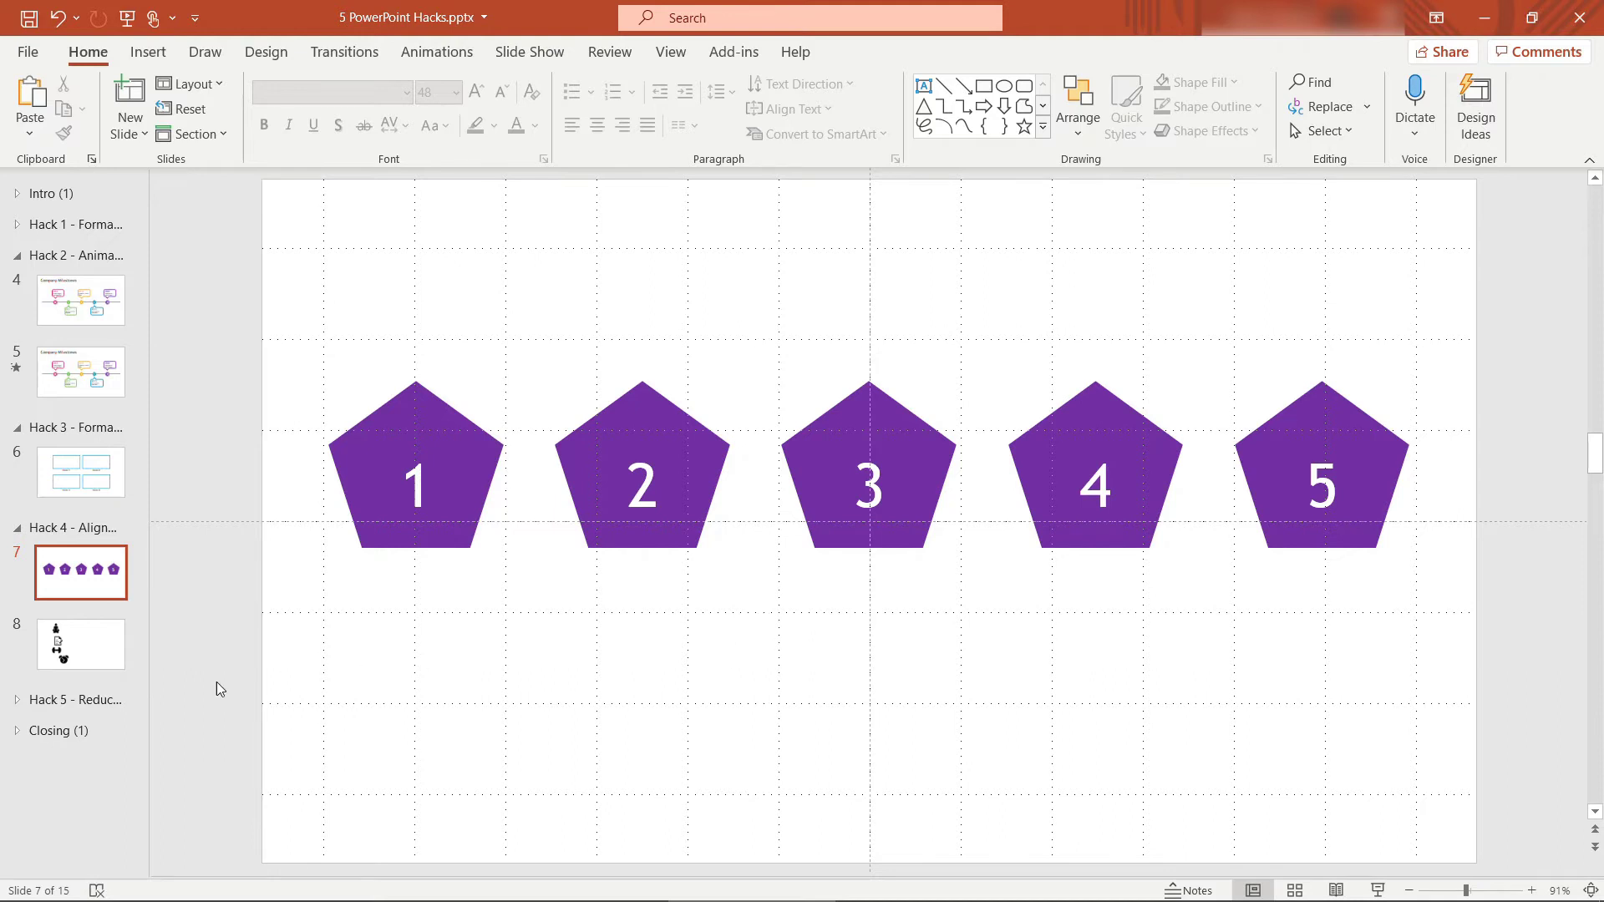
On slide 8, center-align the four icons in one column and move the column left.
{"action": "left_click", "coordinate": [71, 651]}
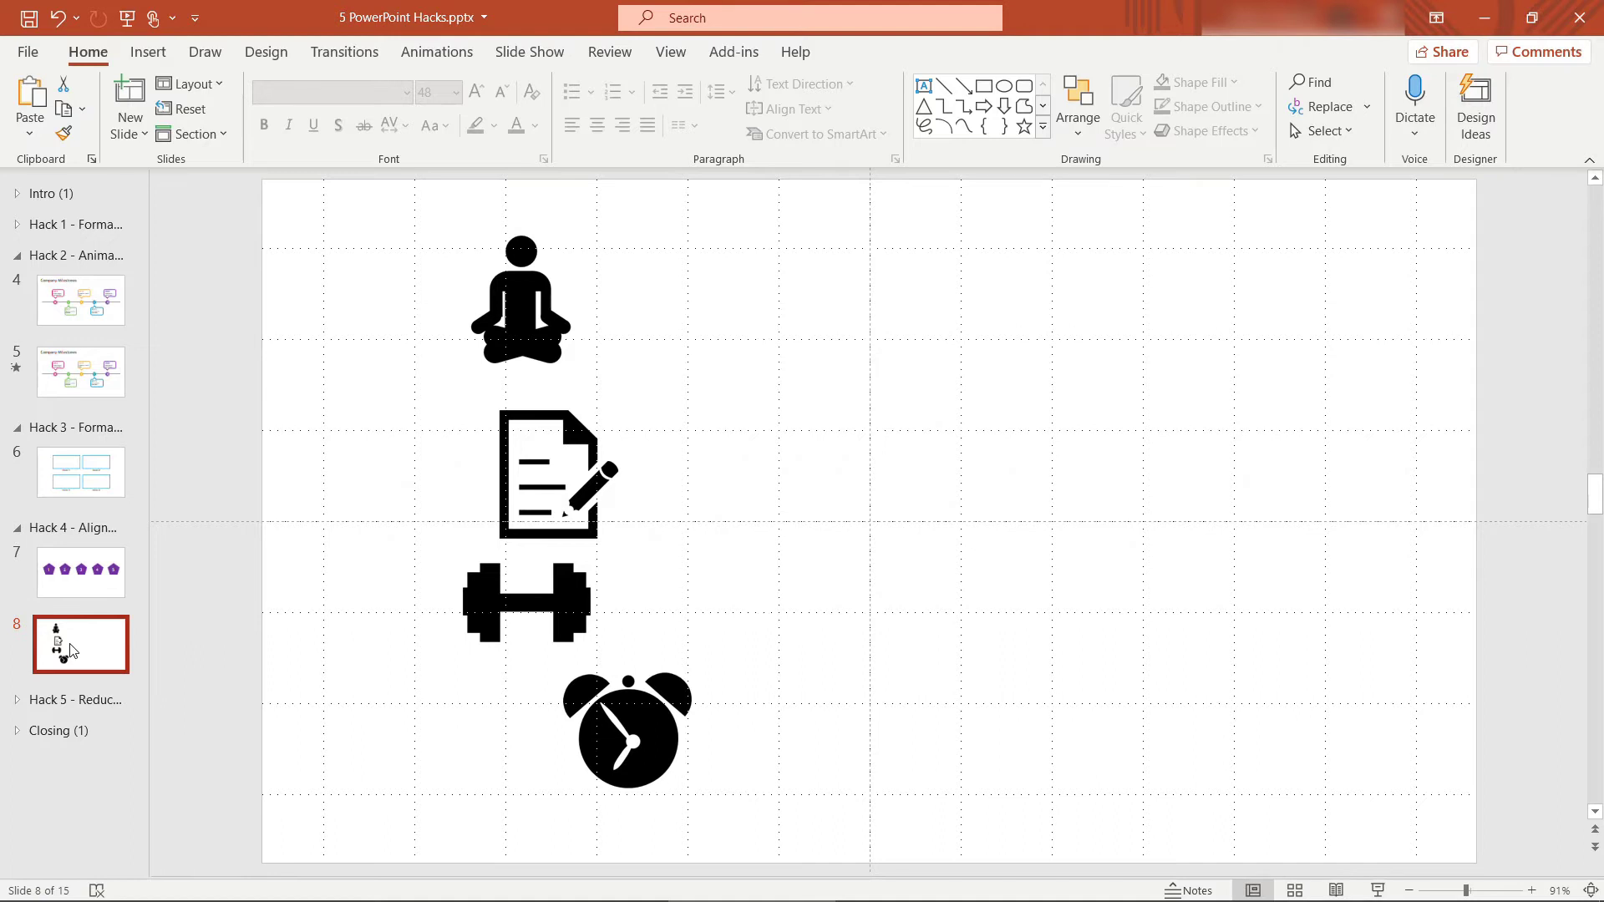
{"action": "left_click_drag", "start_coordinate": [376, 199], "coordinate": [759, 839]}
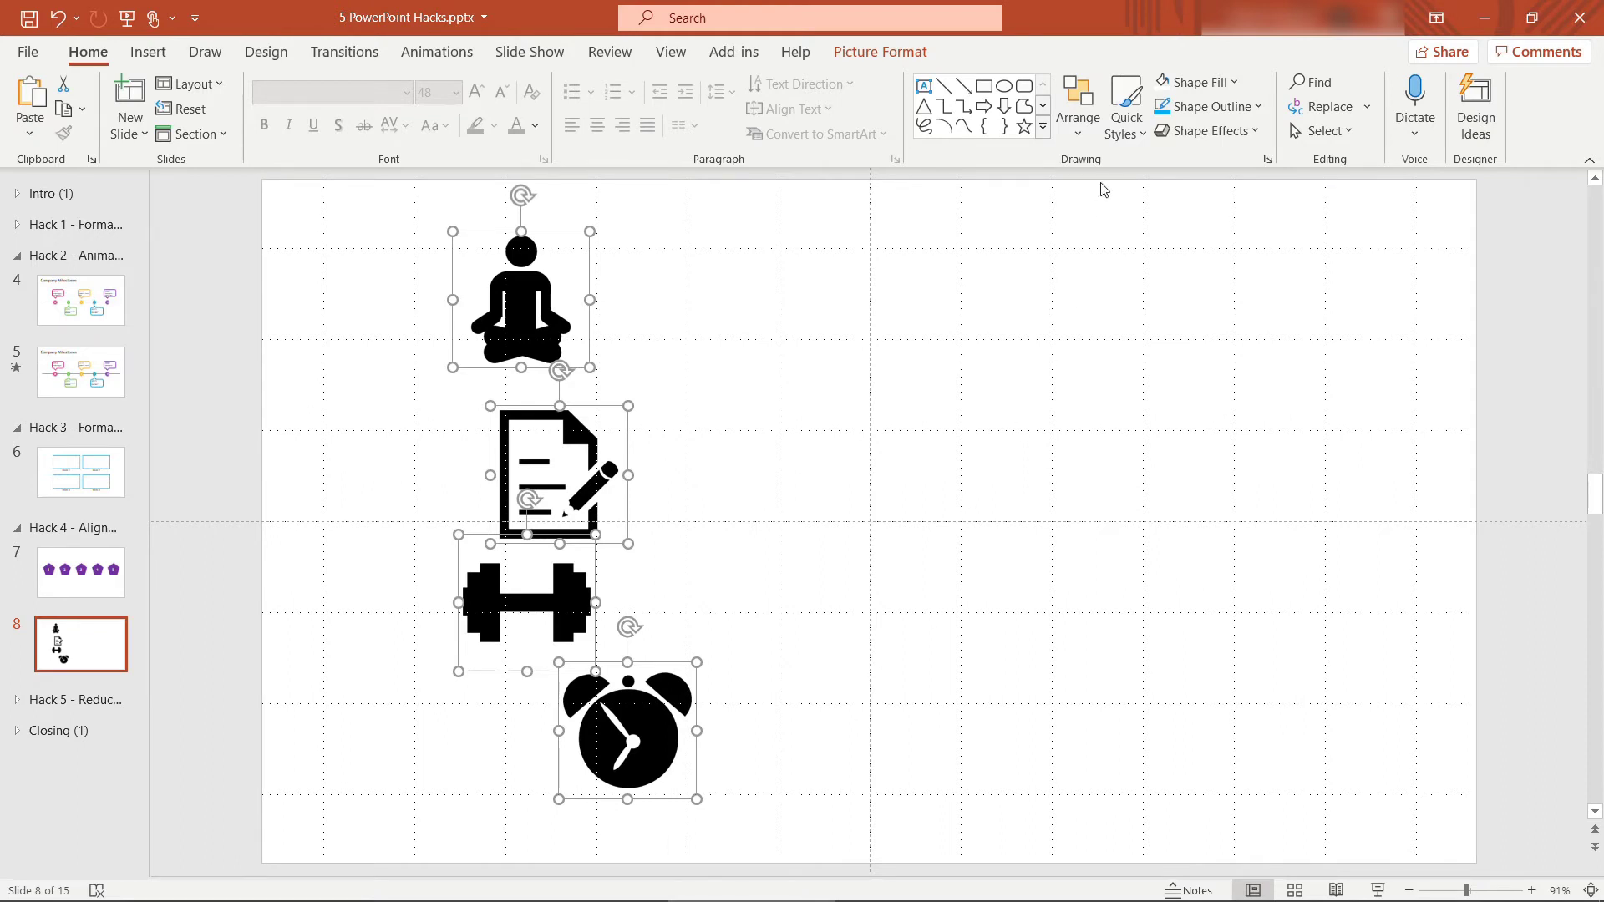
{"action": "left_click", "coordinate": [1076, 124]}
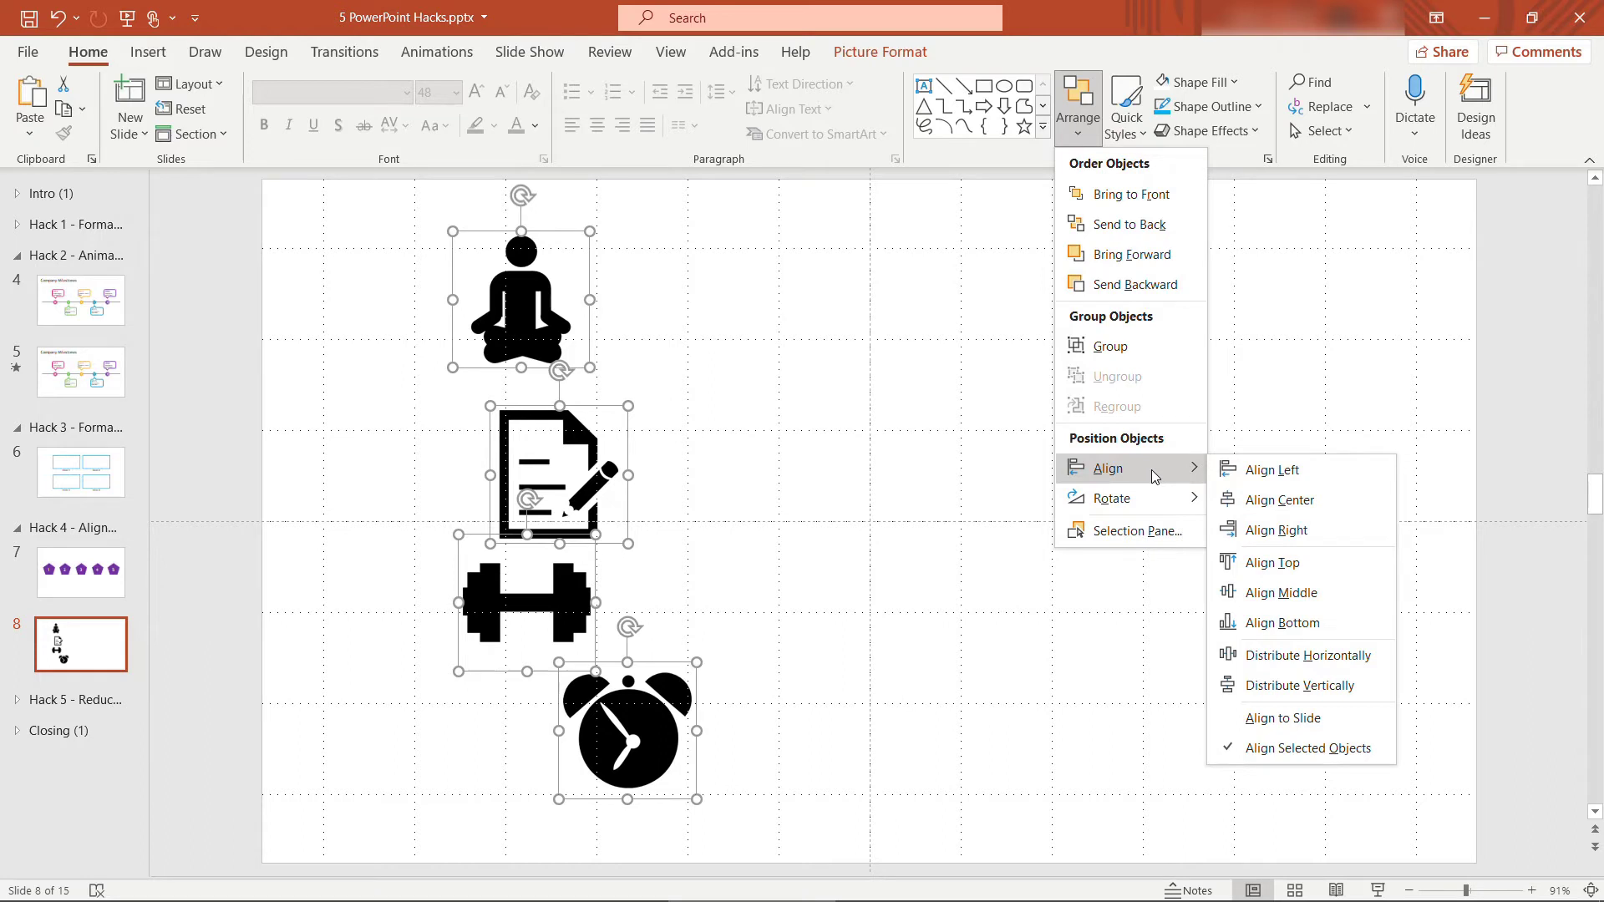
{"action": "left_click", "coordinate": [1263, 501]}
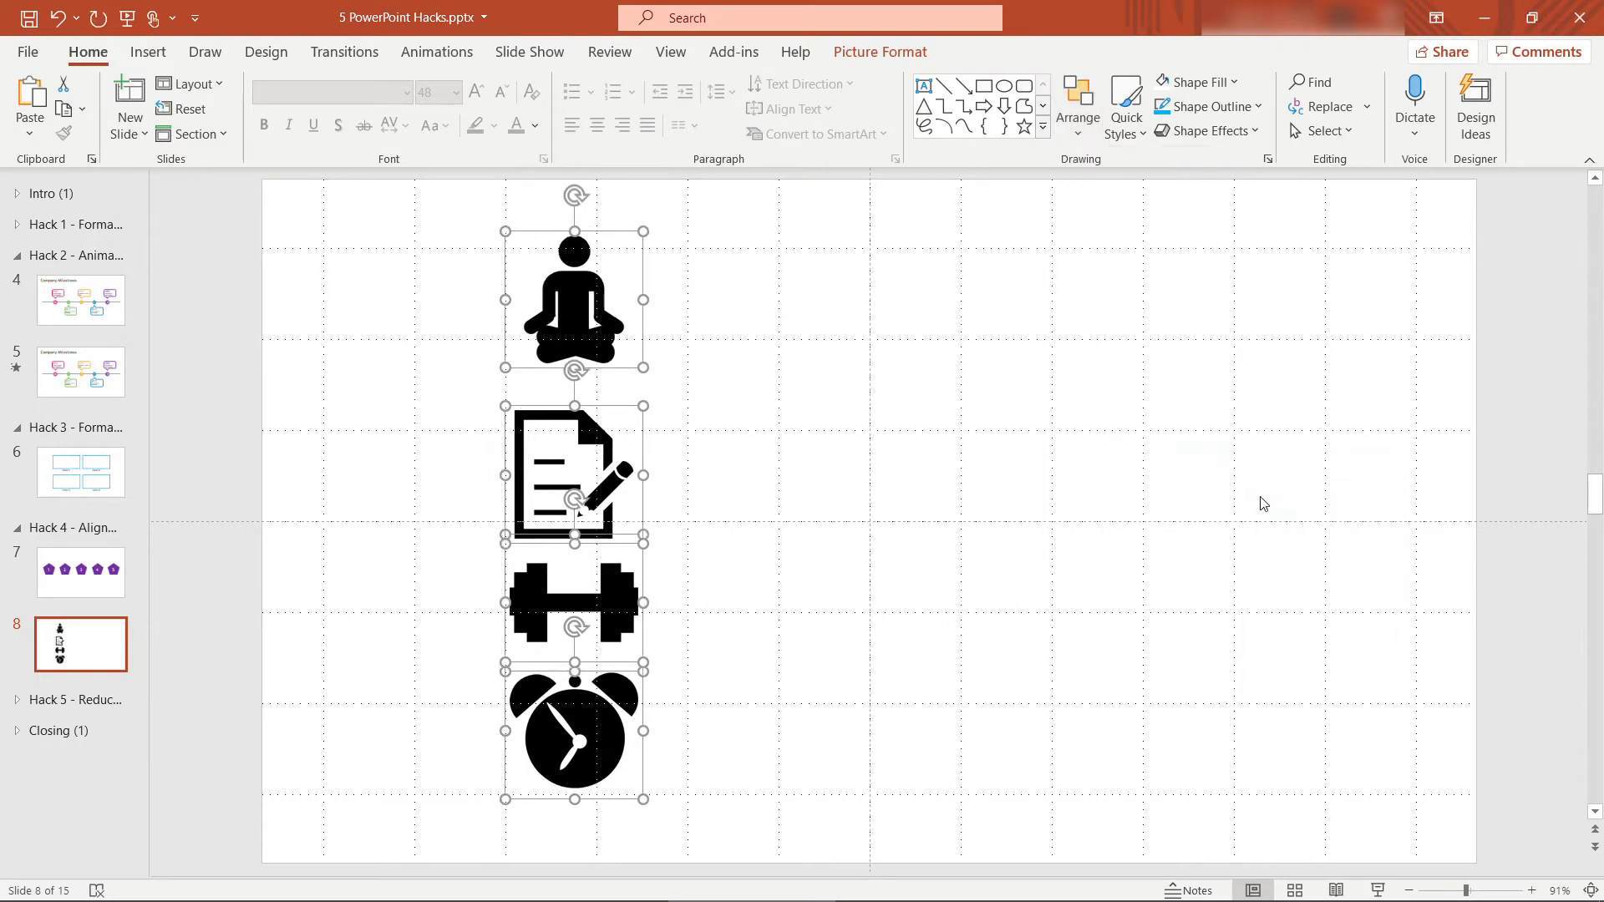
{"action": "left_click_drag", "start_coordinate": [564, 304], "coordinate": [474, 325]}
{"action": "left_click", "coordinate": [574, 340]}
Nudge the alarm clock icon slightly lower and the meditation icon up a little.
{"action": "left_click_drag", "start_coordinate": [455, 743], "coordinate": [451, 782]}
{"action": "left_click_drag", "start_coordinate": [434, 303], "coordinate": [432, 285]}
{"action": "left_click", "coordinate": [635, 388]}
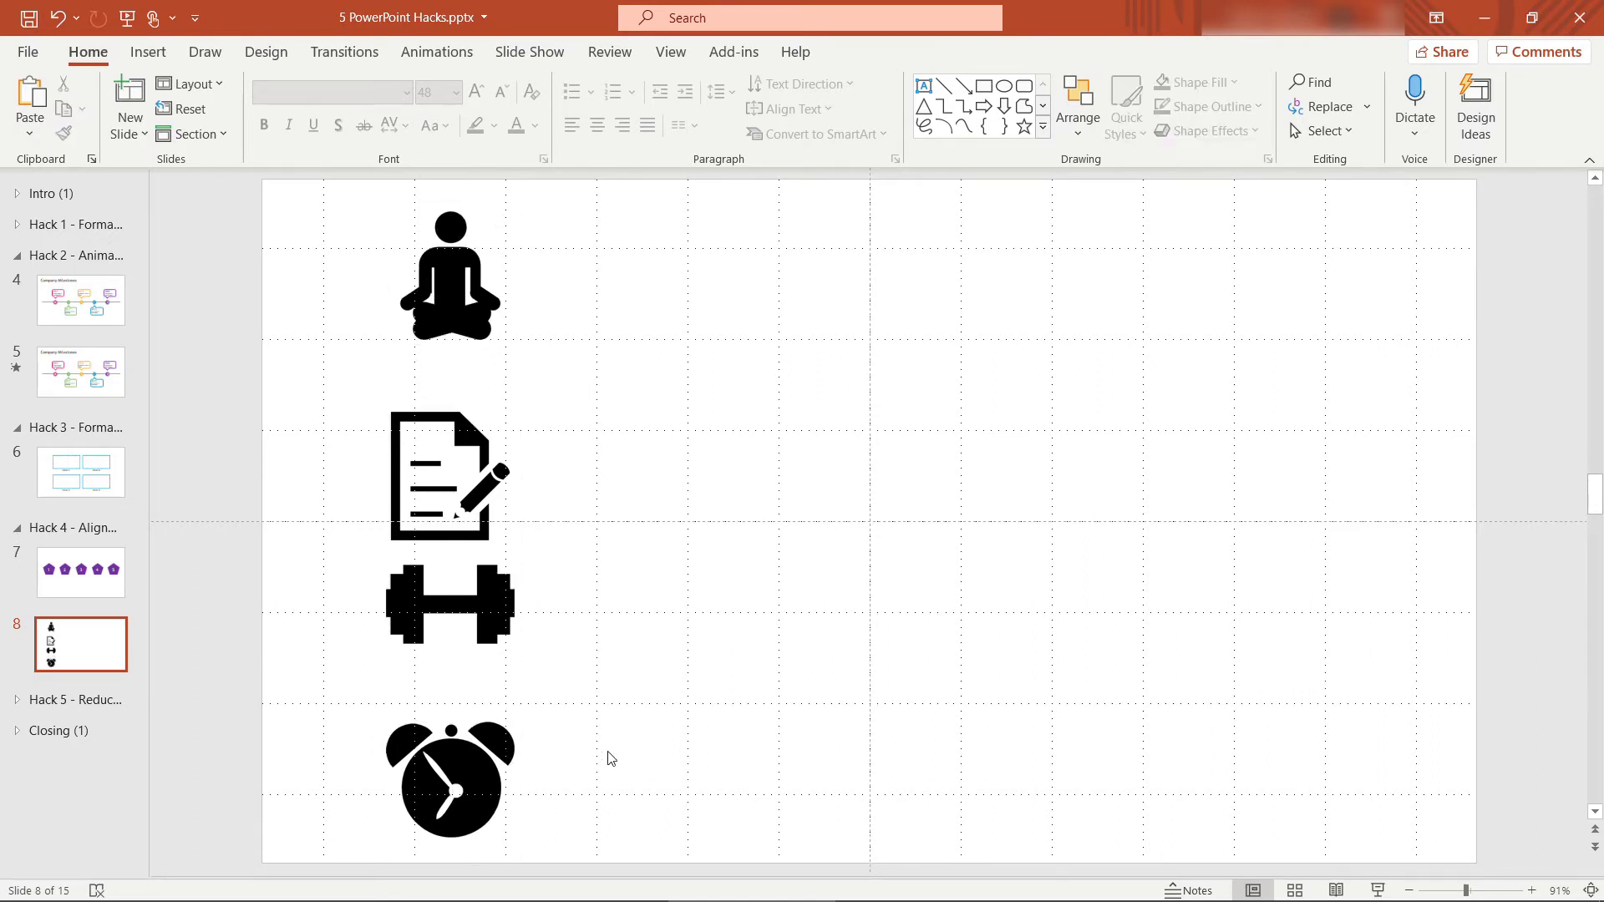
Distribute the four icons vertically, then expand the Hack 5 section's slides.
{"action": "left_click_drag", "start_coordinate": [624, 845], "coordinate": [311, 188]}
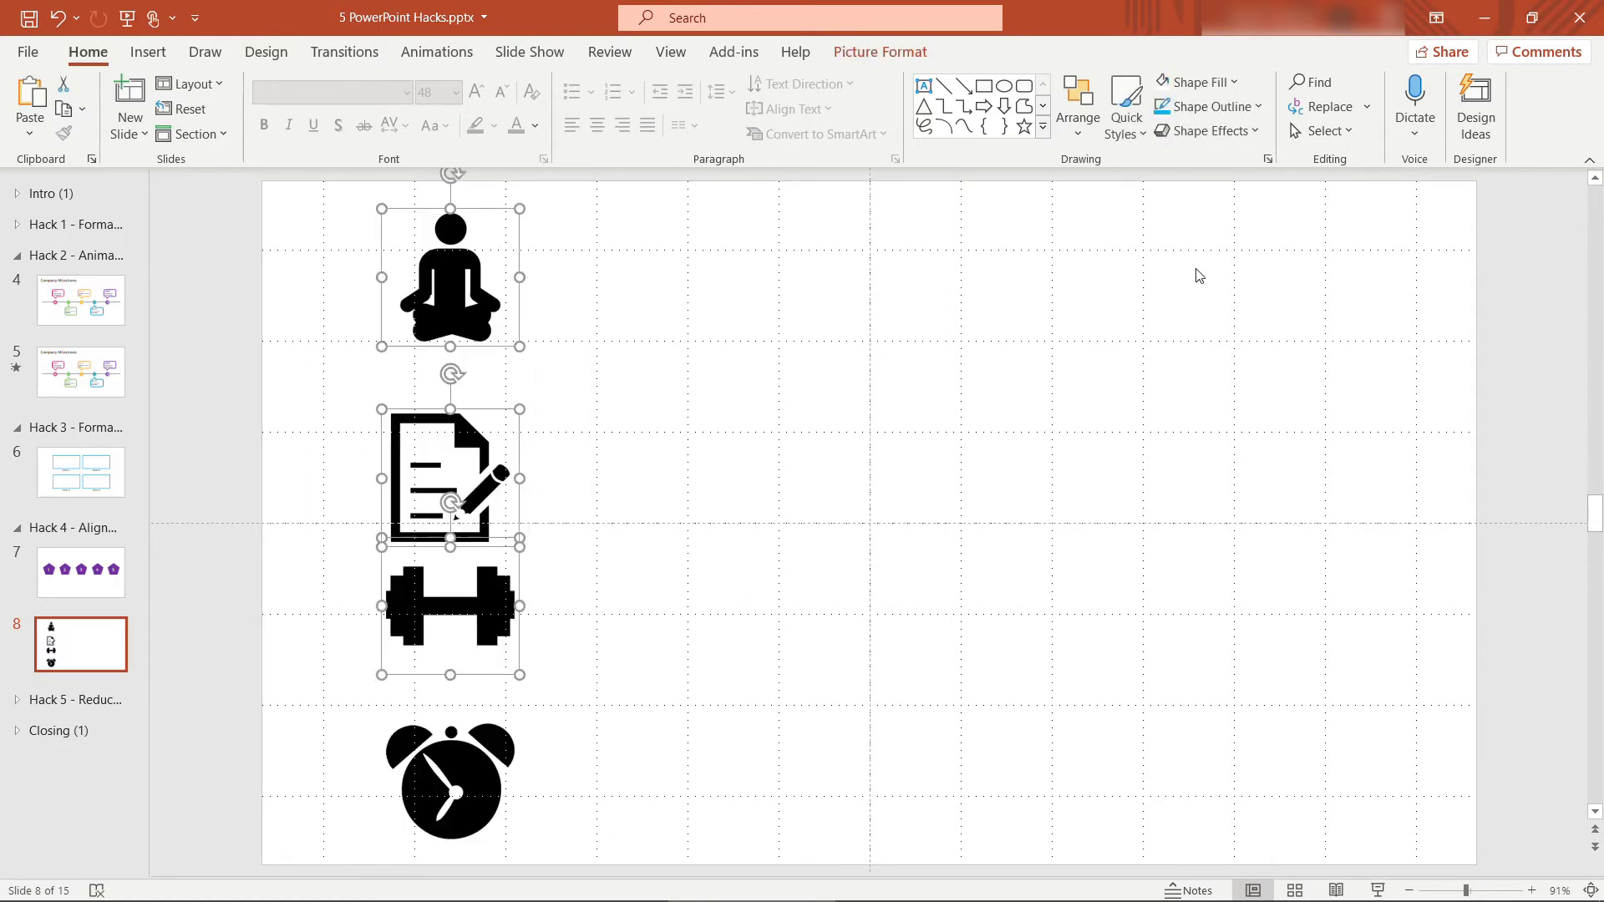
{"action": "left_click", "coordinate": [1069, 125]}
{"action": "mouse_move", "coordinate": [1111, 468]}
{"action": "left_click", "coordinate": [1355, 686]}
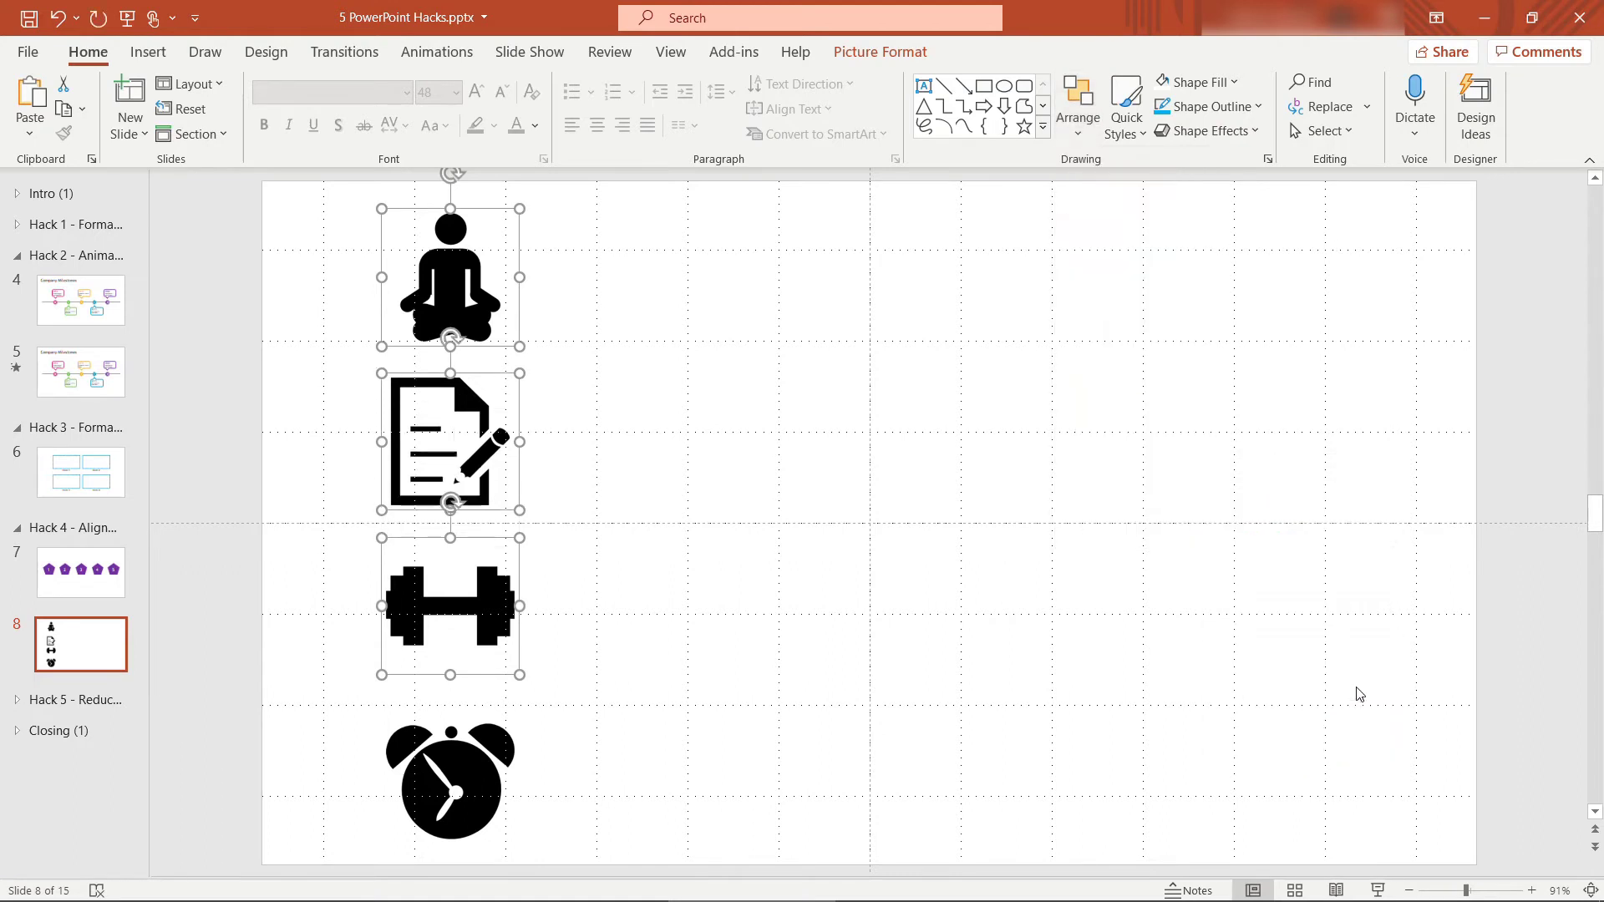
{"action": "left_click", "coordinate": [1108, 729]}
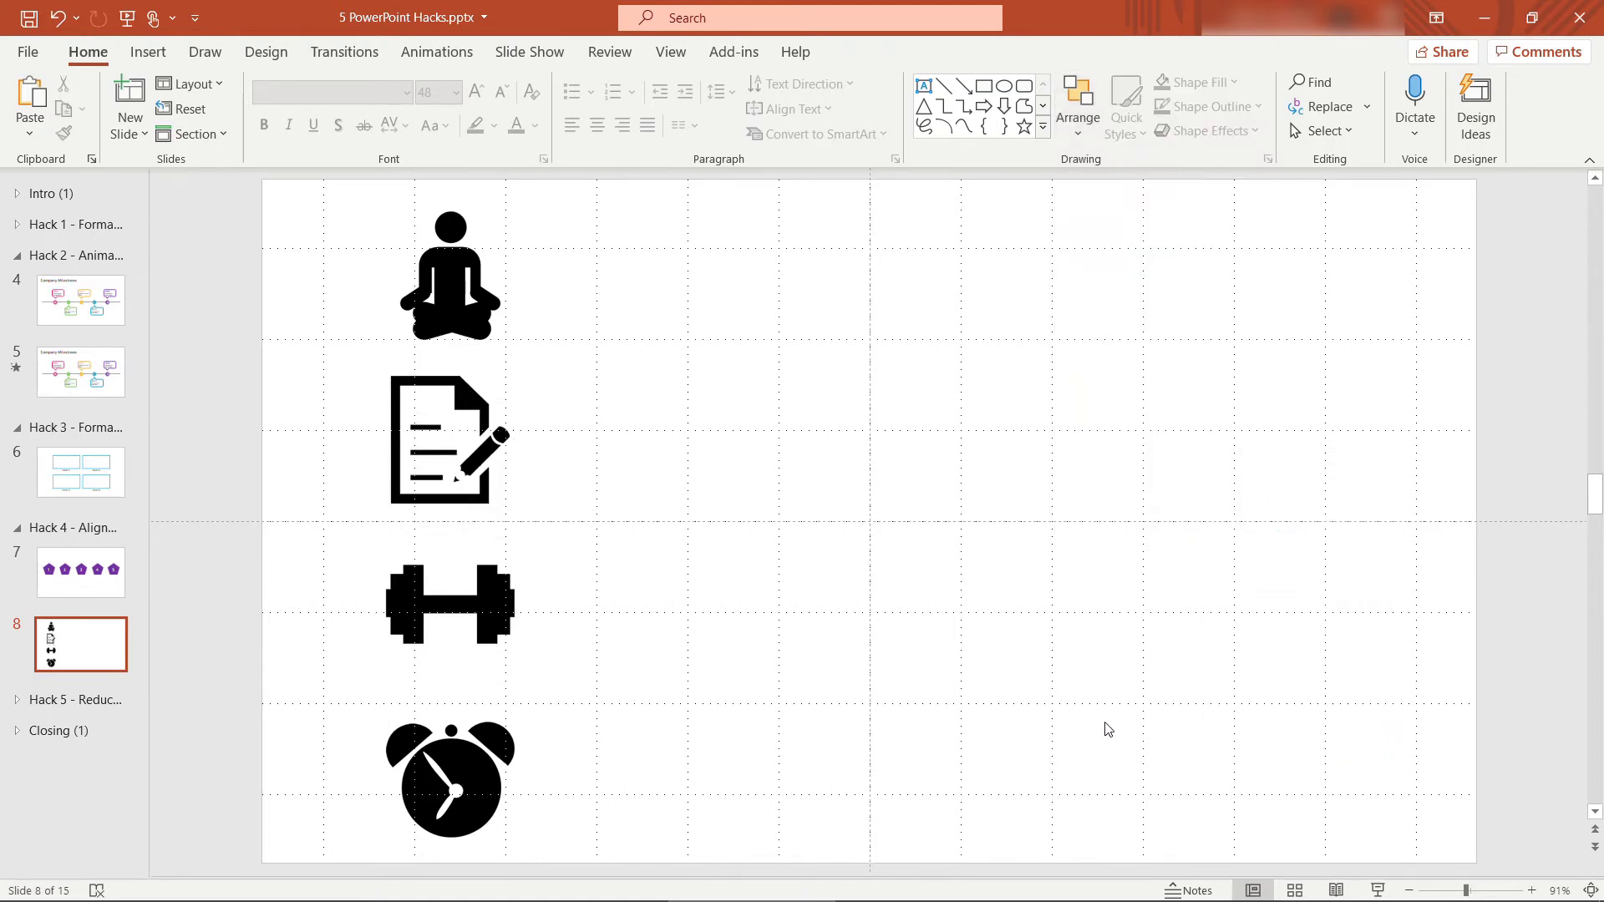
{"action": "left_click", "coordinate": [18, 699]}
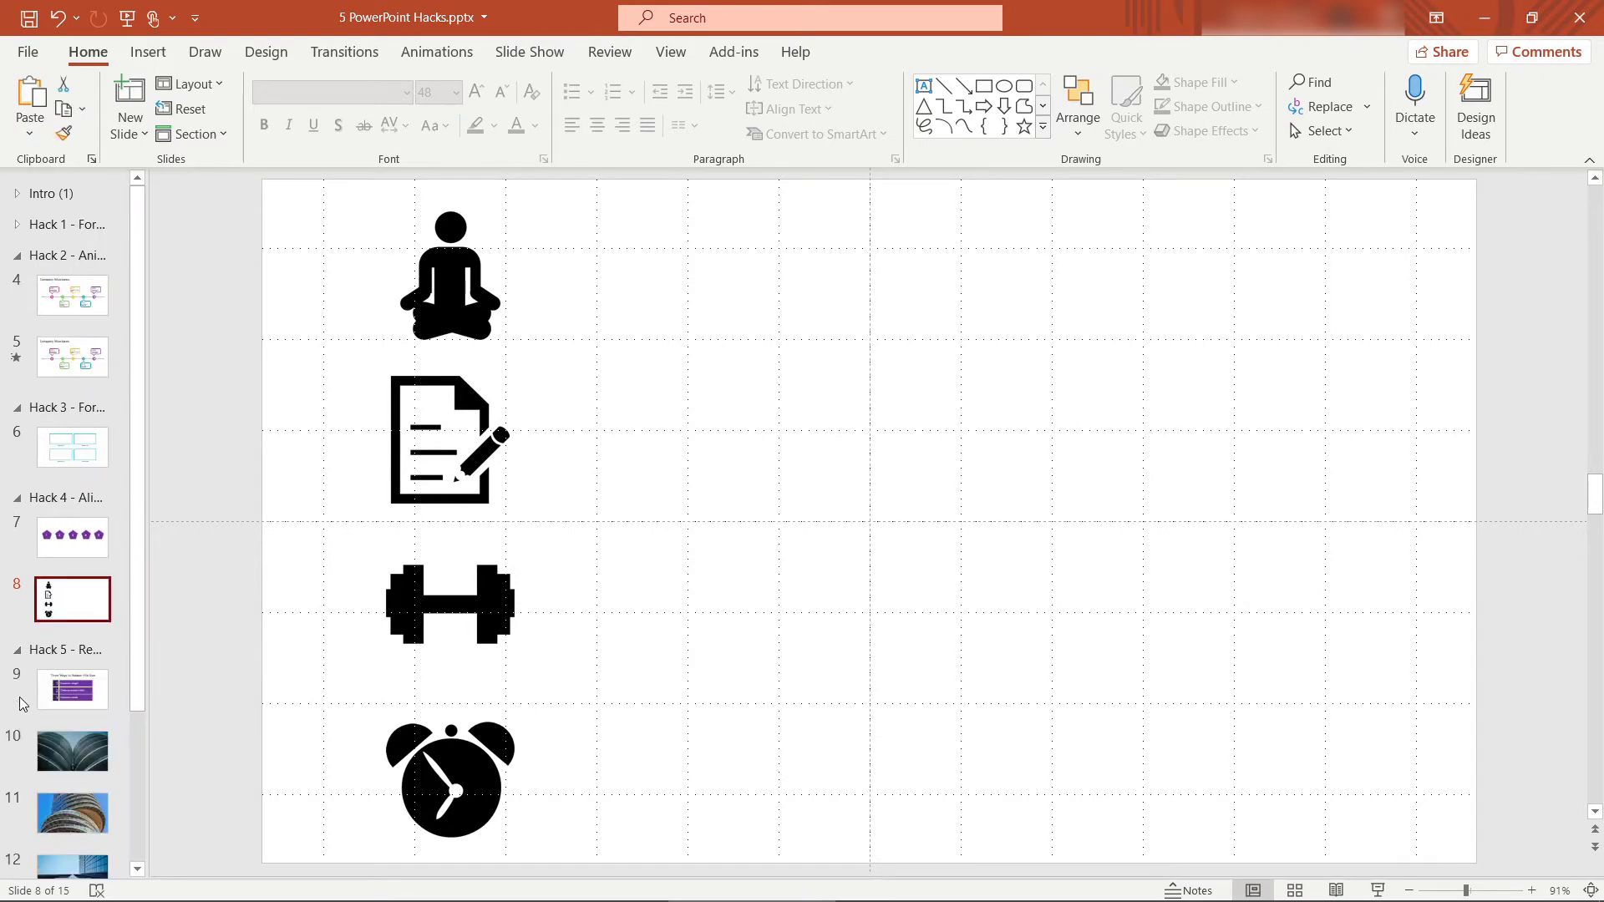
Go to slide 9, 'Three Ways to Reduce File Size', and switch to the Demo folder showing 13,423 KB.
{"action": "left_click", "coordinate": [57, 702]}
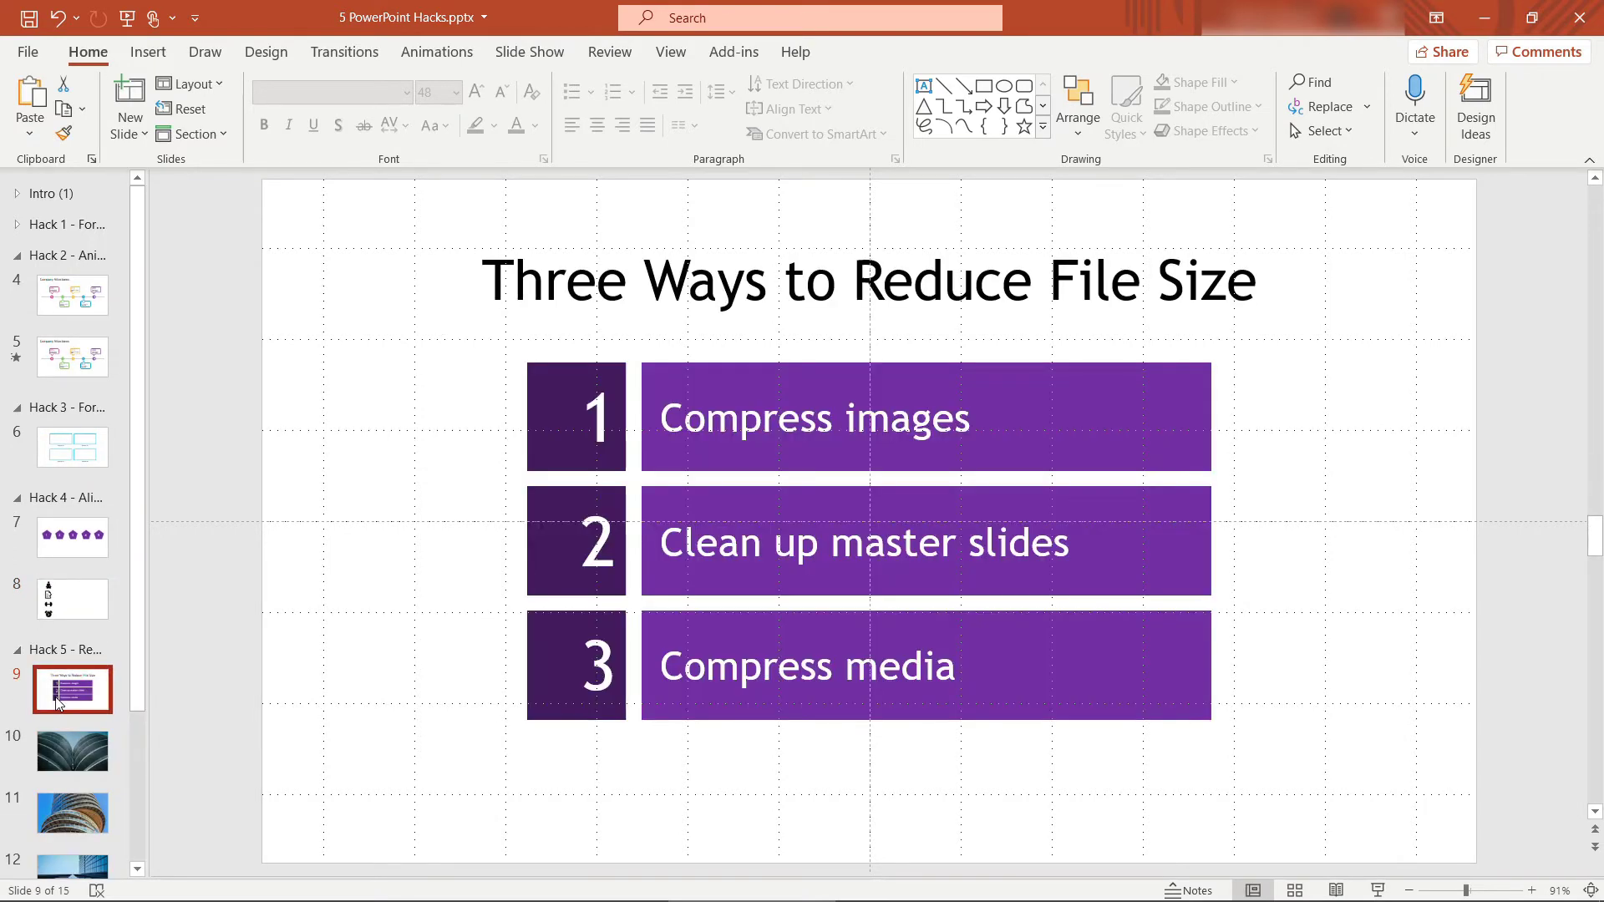
{"action": "key", "text": "alt+Tab"}
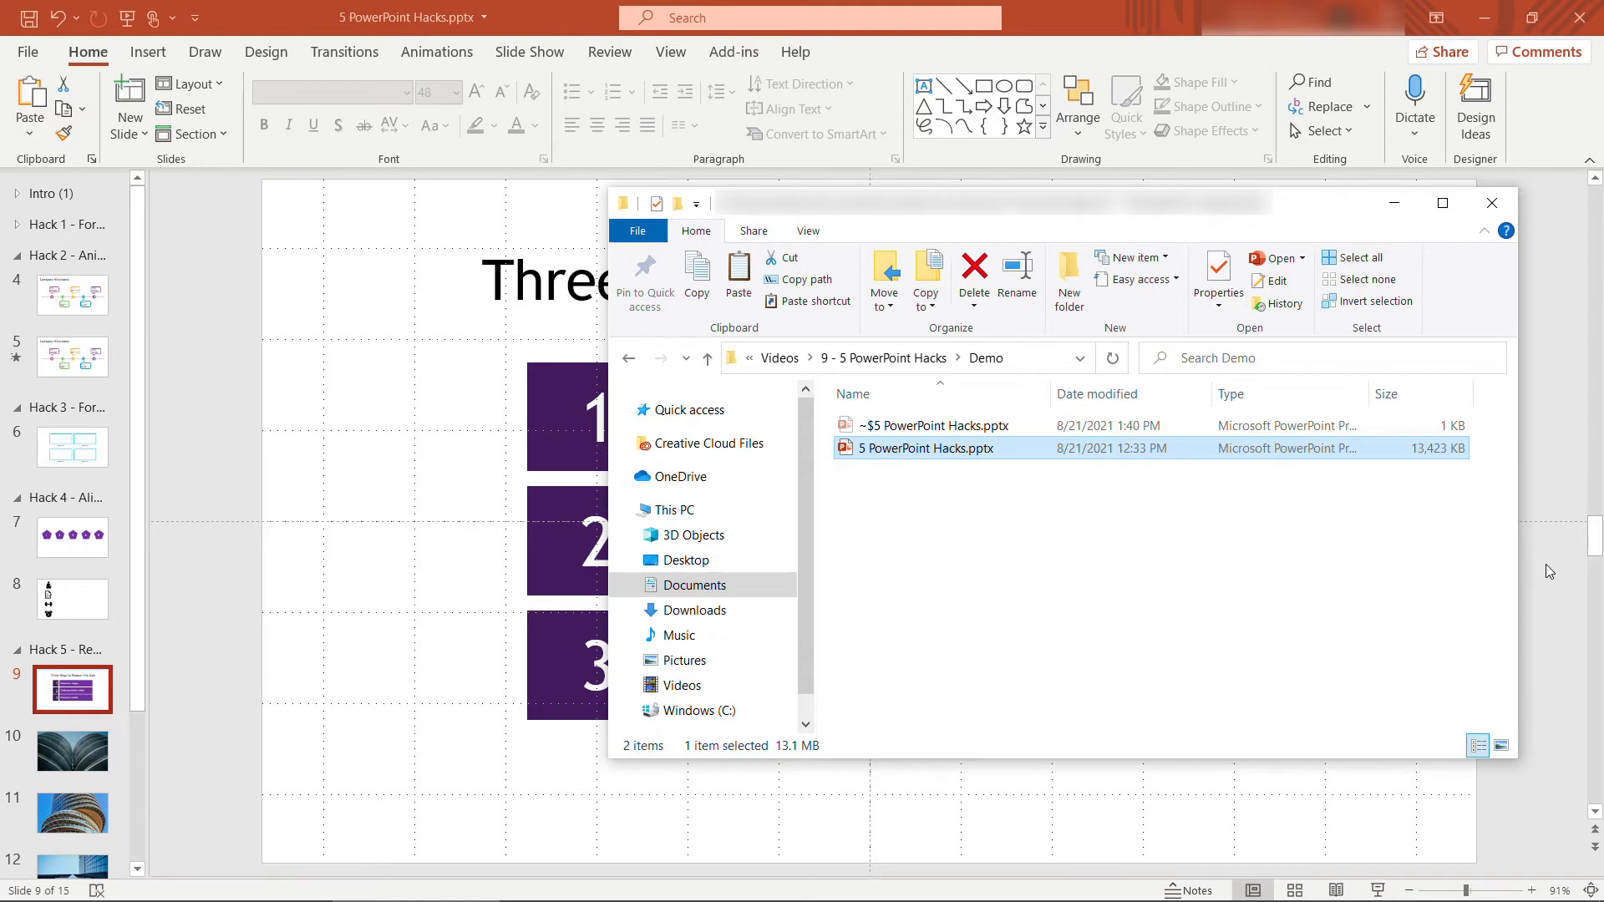
Bring the PowerPoint window with slide 9 back in front of File Explorer.
{"action": "left_click", "coordinate": [1545, 564]}
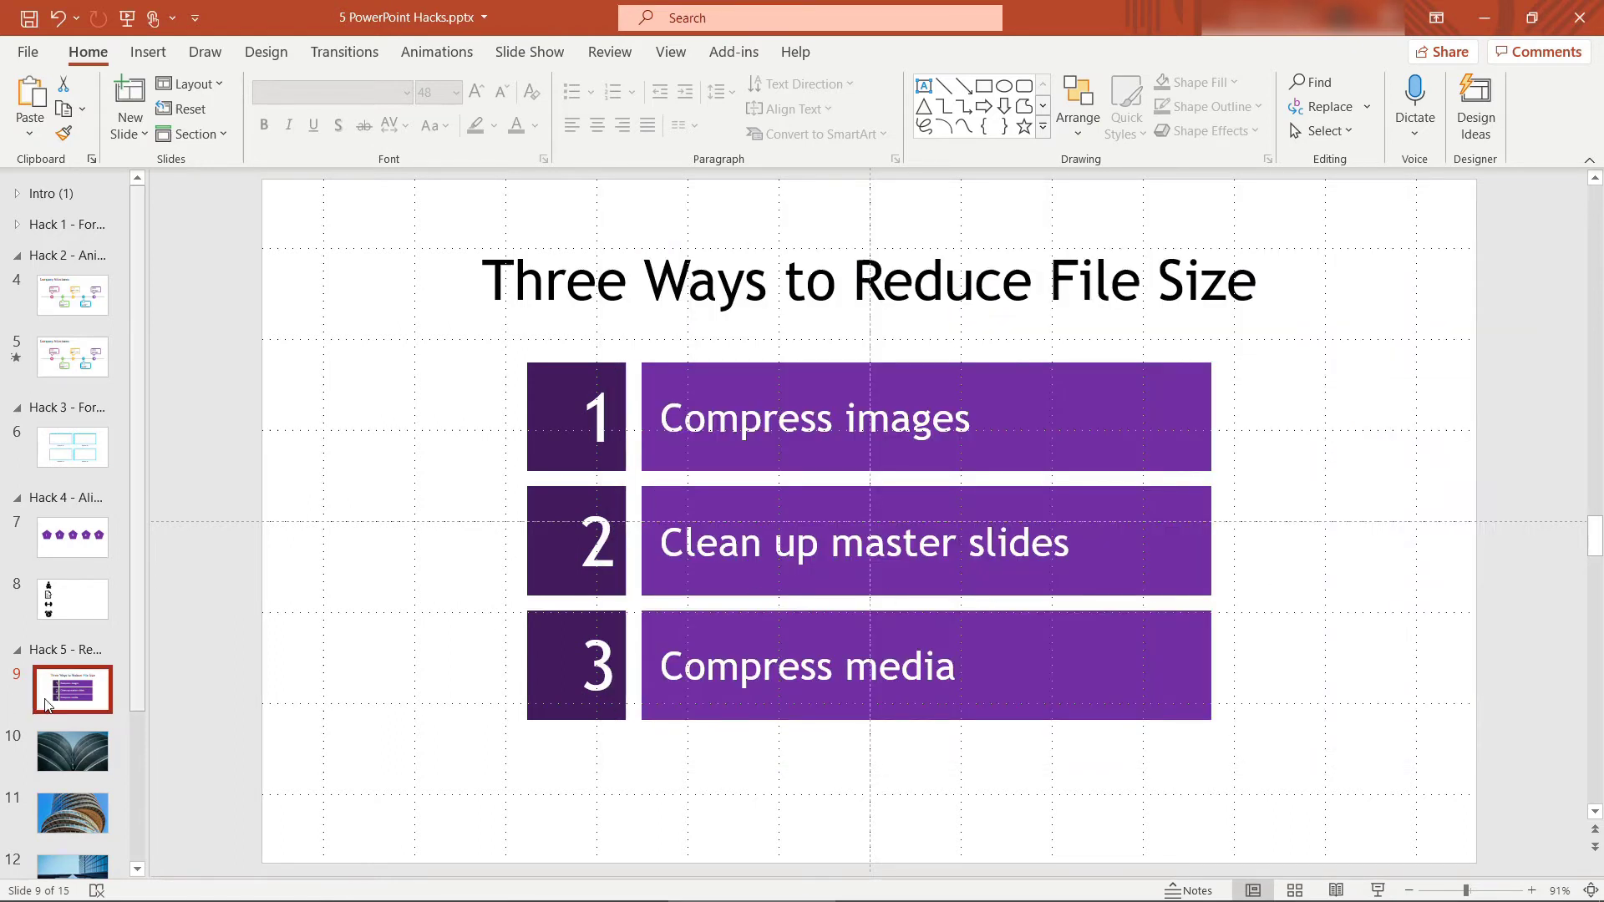
Page through photo slides 10 and 11, then select the glass building photo on slide 12.
{"action": "scroll", "coordinate": [50, 706], "scroll_direction": "down", "scroll_amount": 2}
{"action": "scroll", "coordinate": [51, 705], "scroll_direction": "down", "scroll_amount": 1}
{"action": "left_click", "coordinate": [78, 601]}
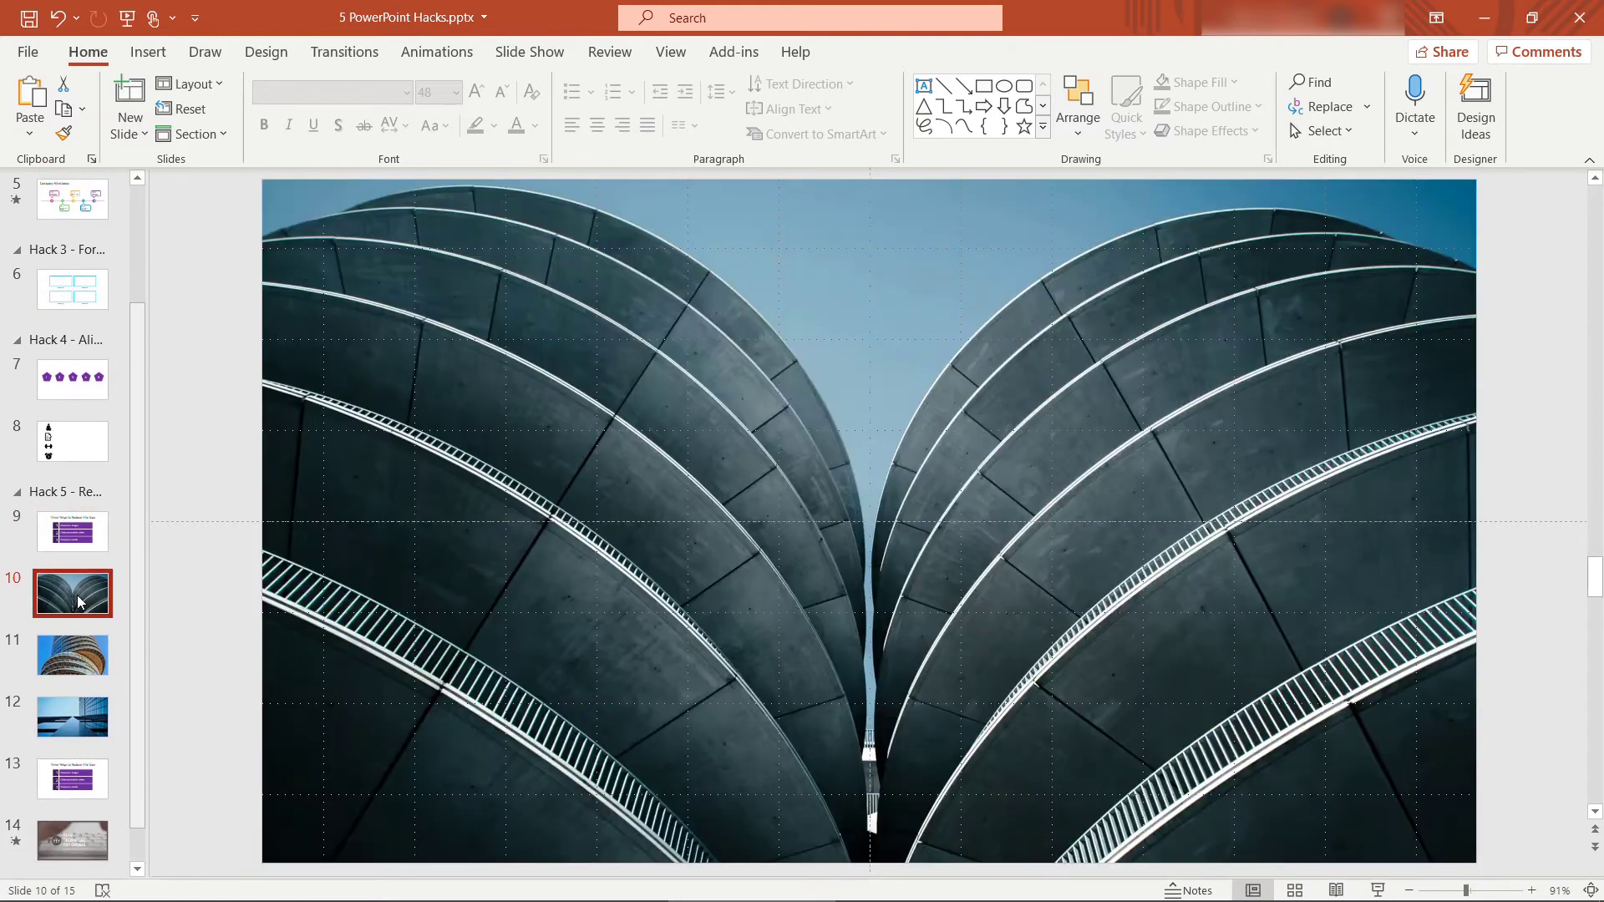
{"action": "left_click", "coordinate": [74, 655]}
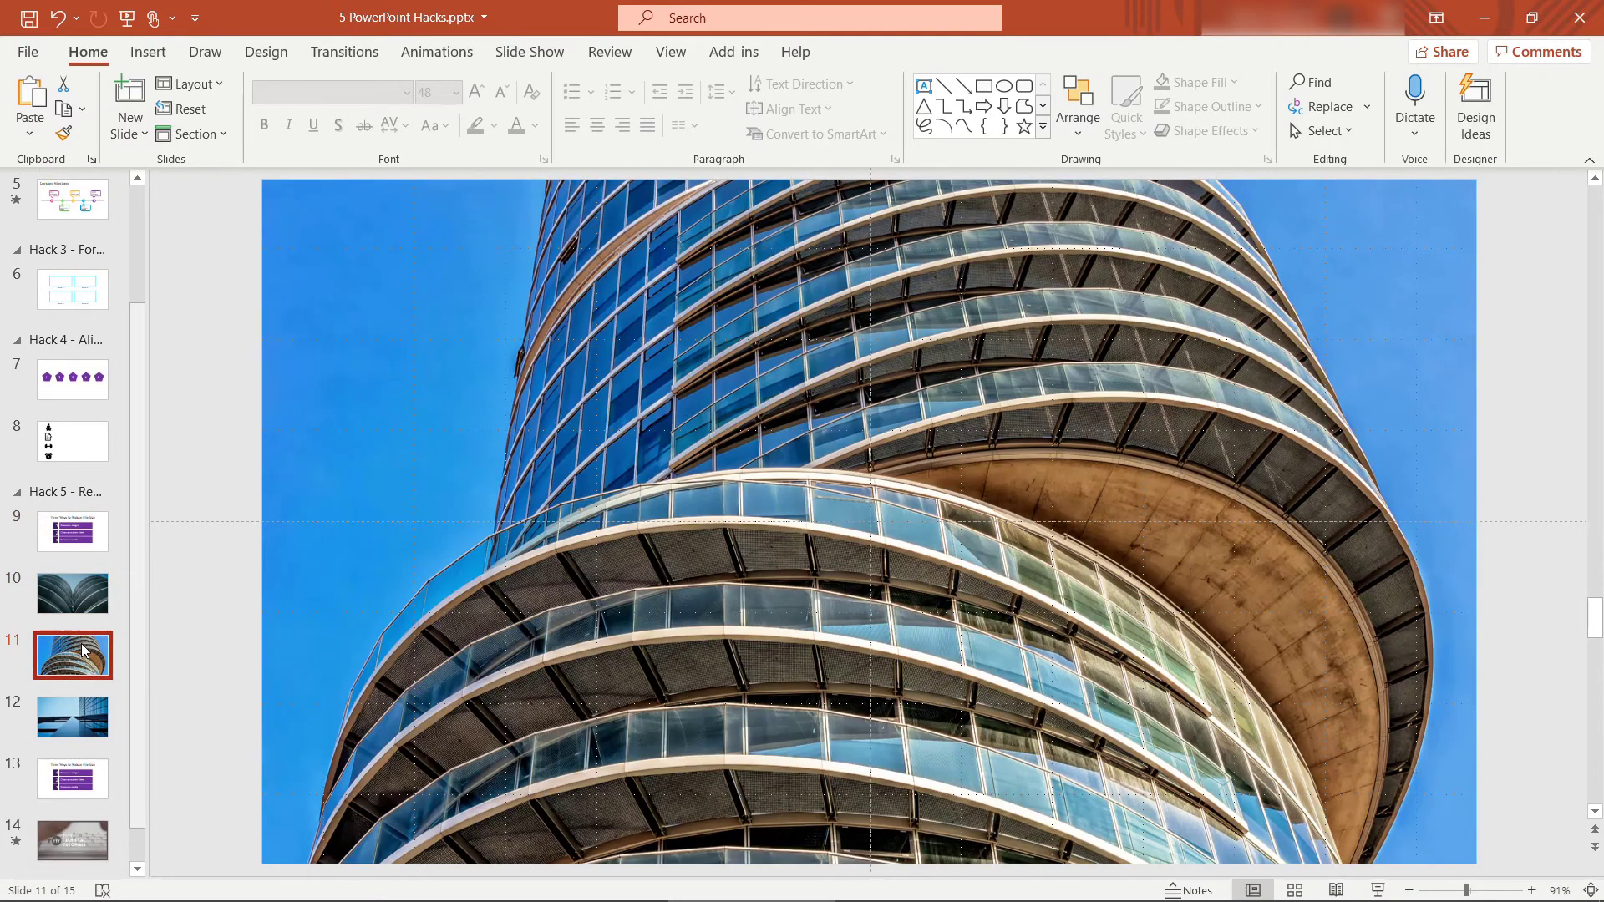
{"action": "left_click", "coordinate": [63, 711]}
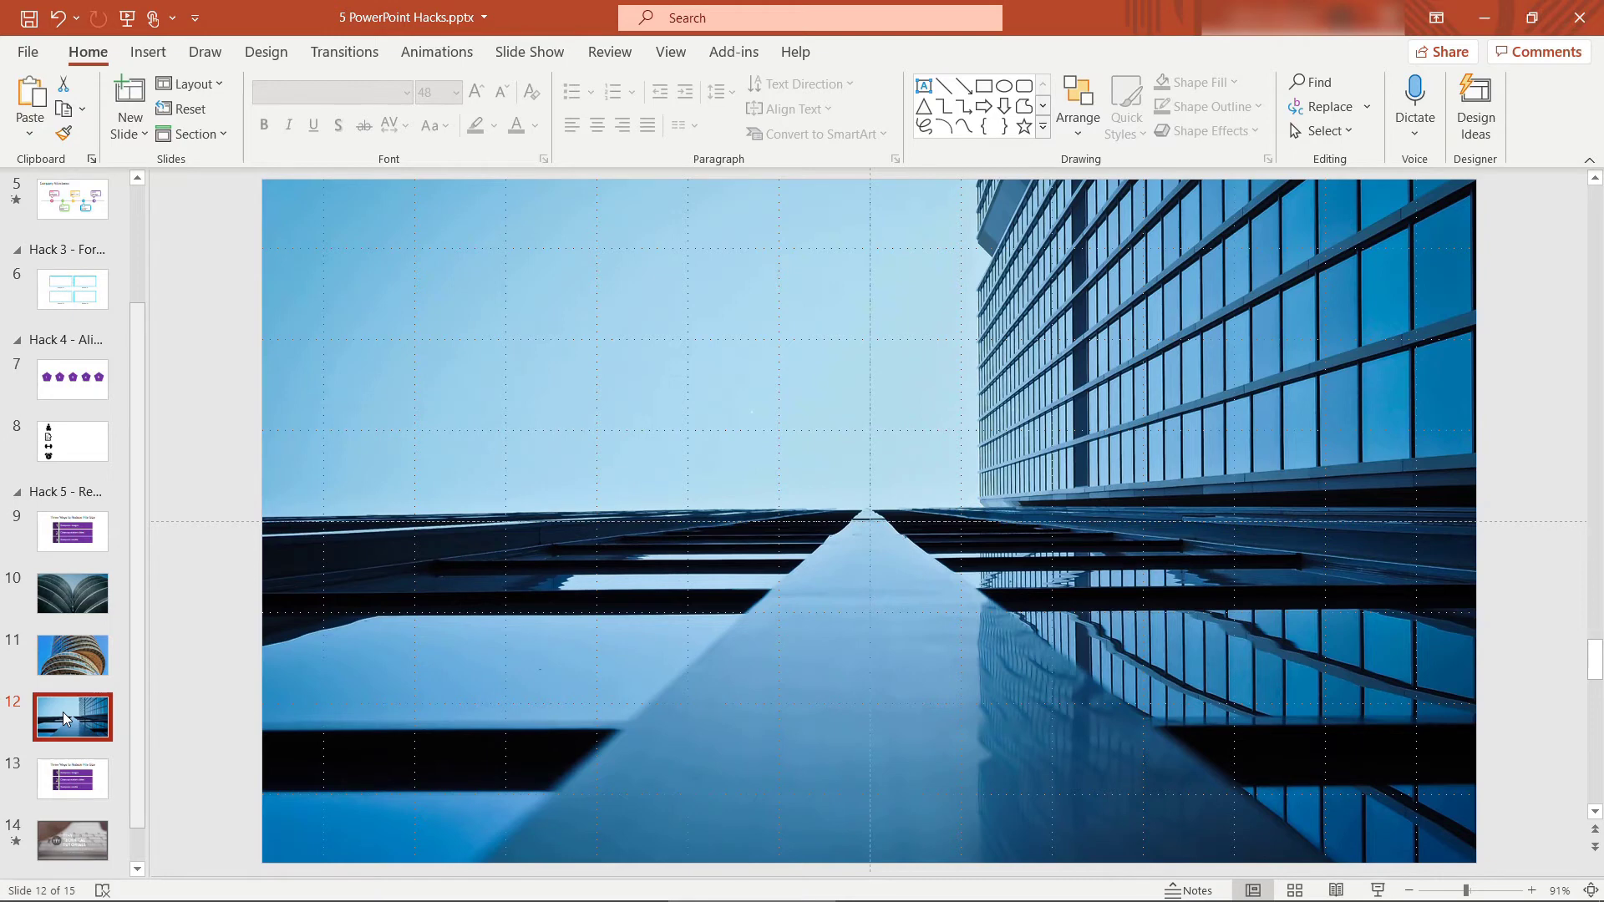
{"action": "left_click", "coordinate": [330, 365]}
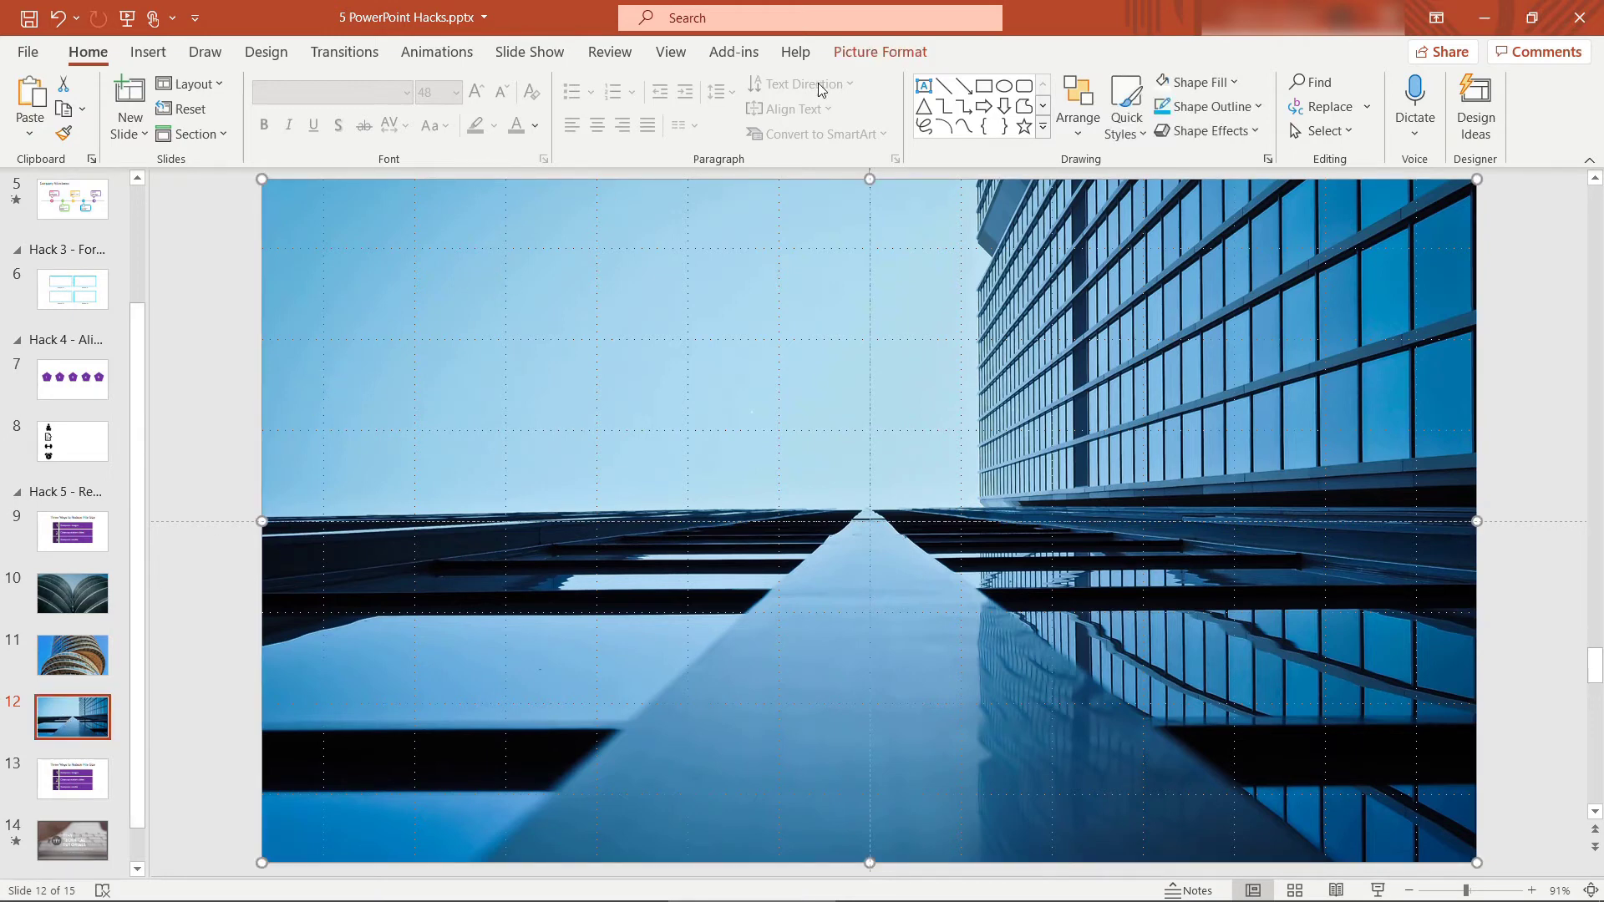
Compress all pictures in the deck, not just this one, to E-mail (96 ppi) resolution.
{"action": "left_click", "coordinate": [849, 60]}
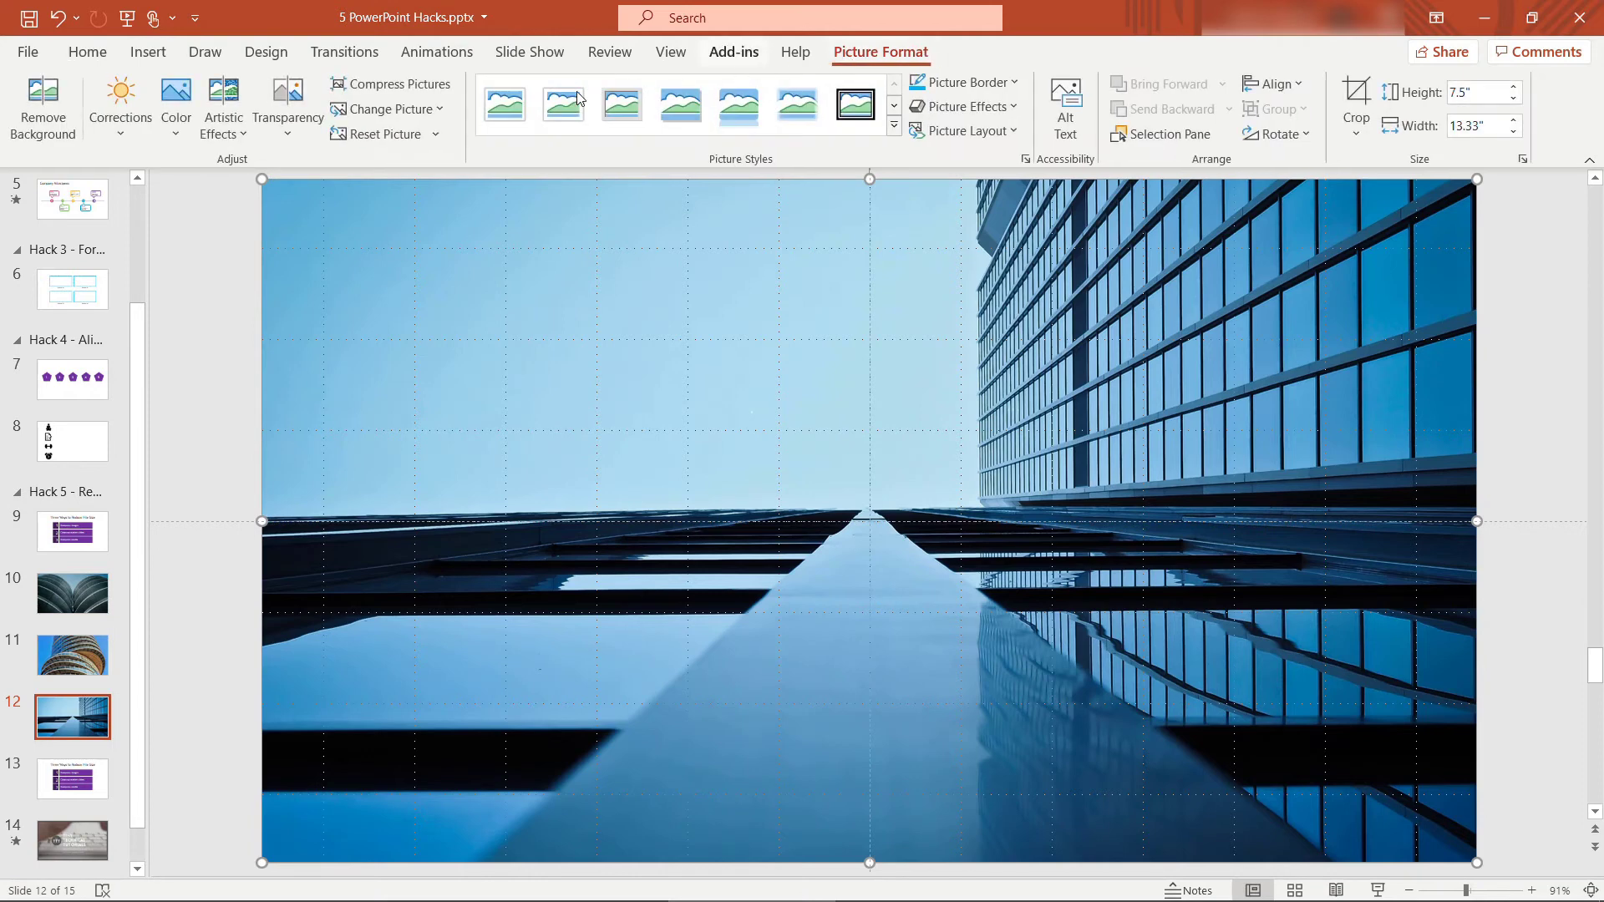
{"action": "left_click", "coordinate": [397, 92]}
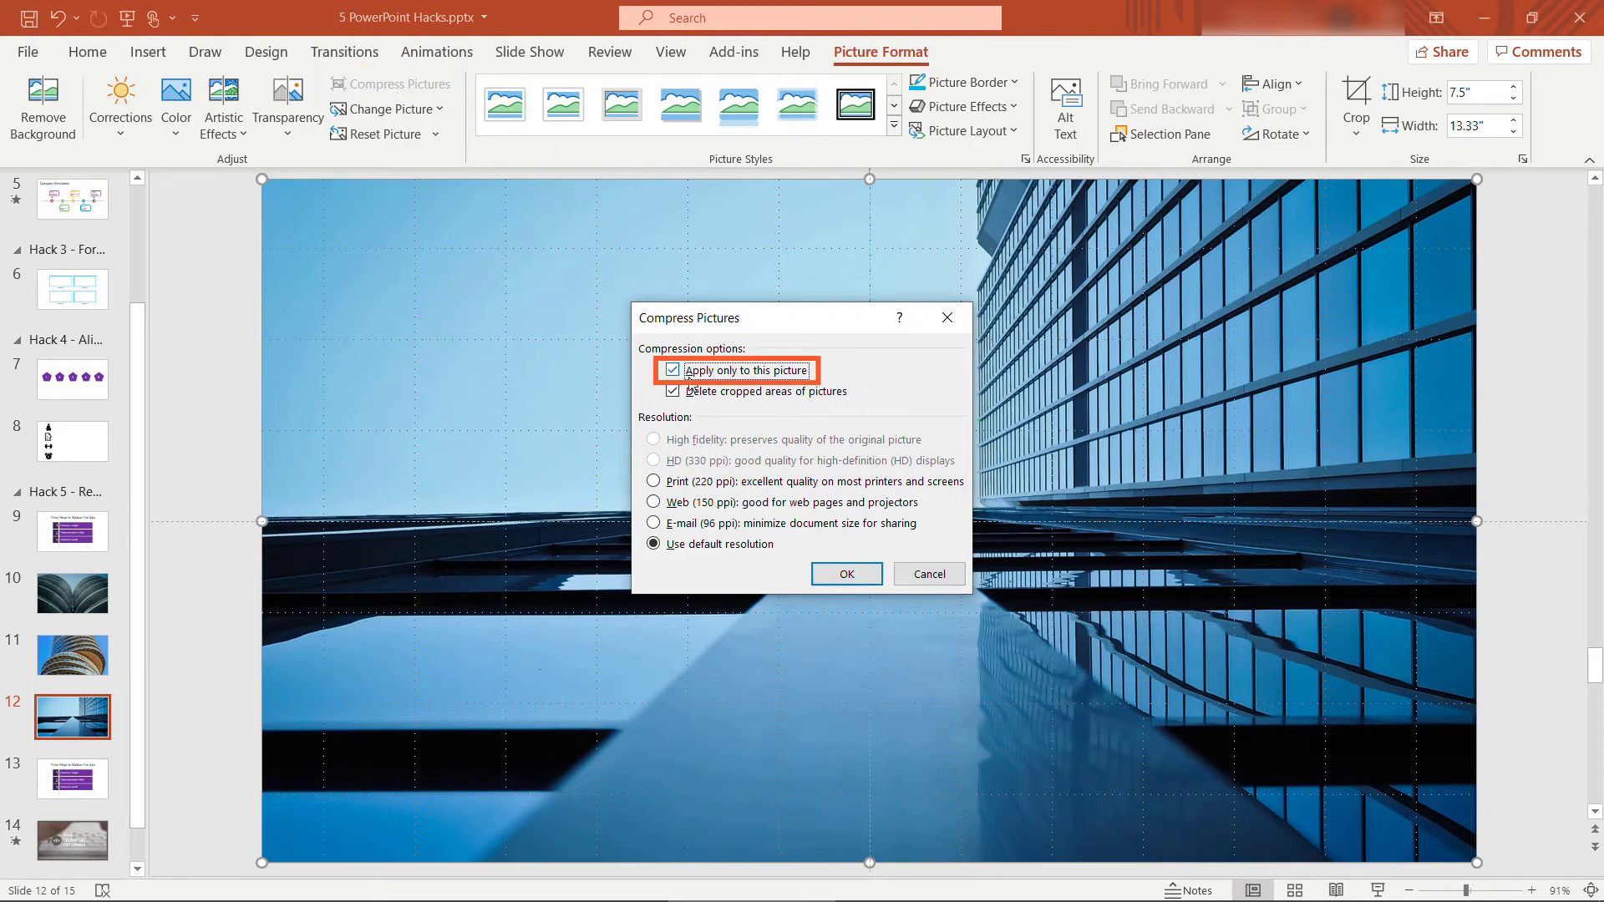
{"action": "left_click", "coordinate": [672, 372]}
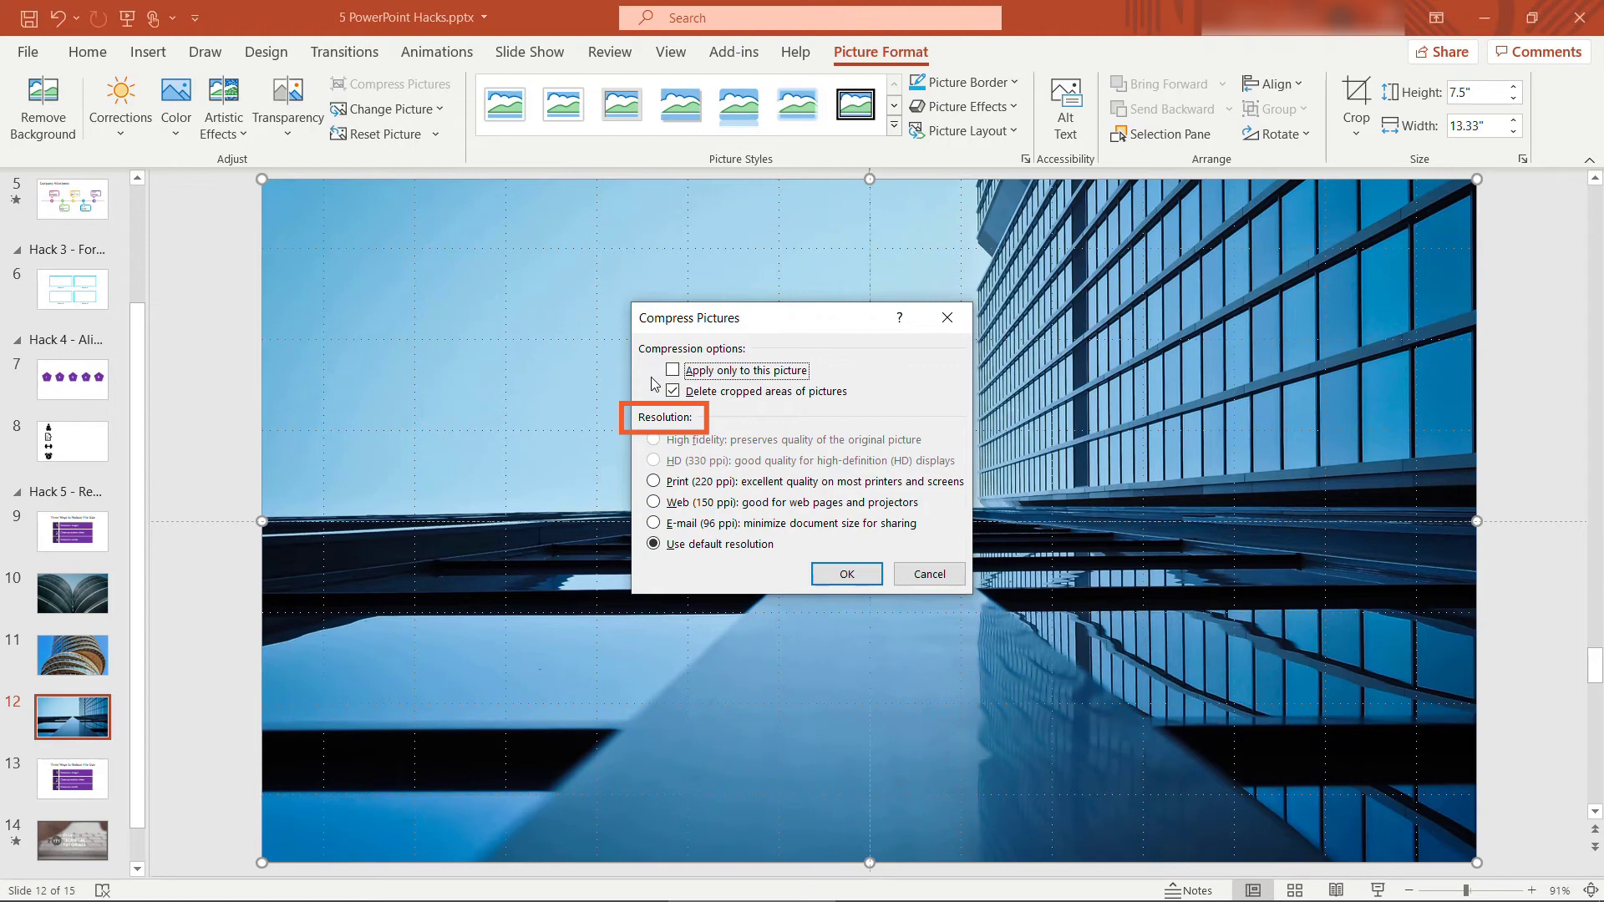
{"action": "left_click", "coordinate": [654, 524]}
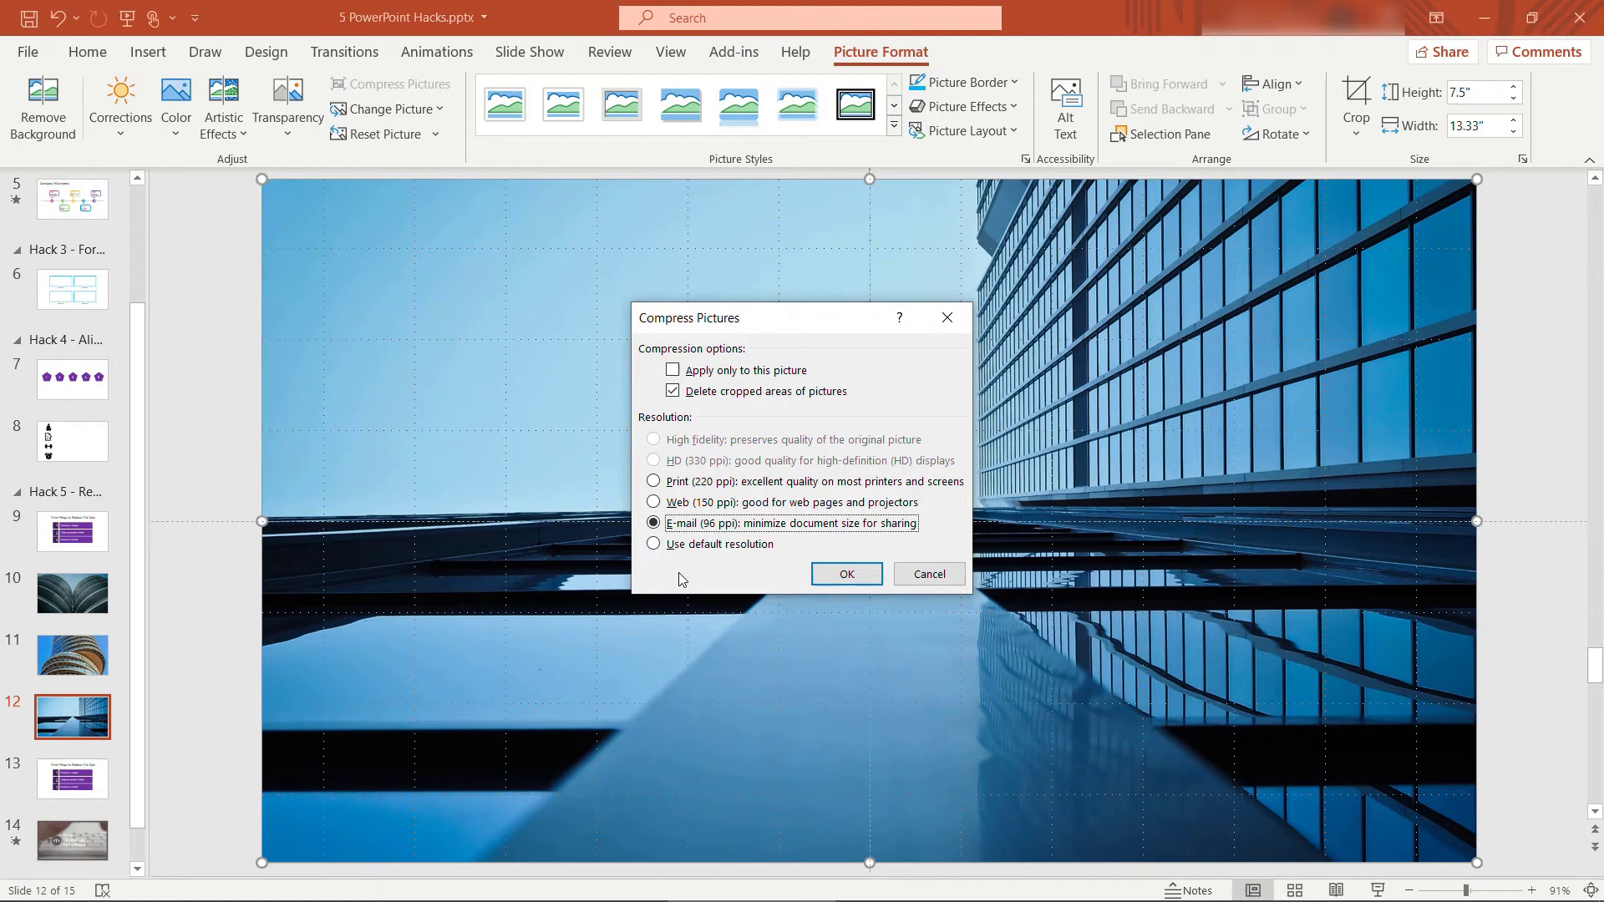
{"action": "left_click", "coordinate": [826, 584]}
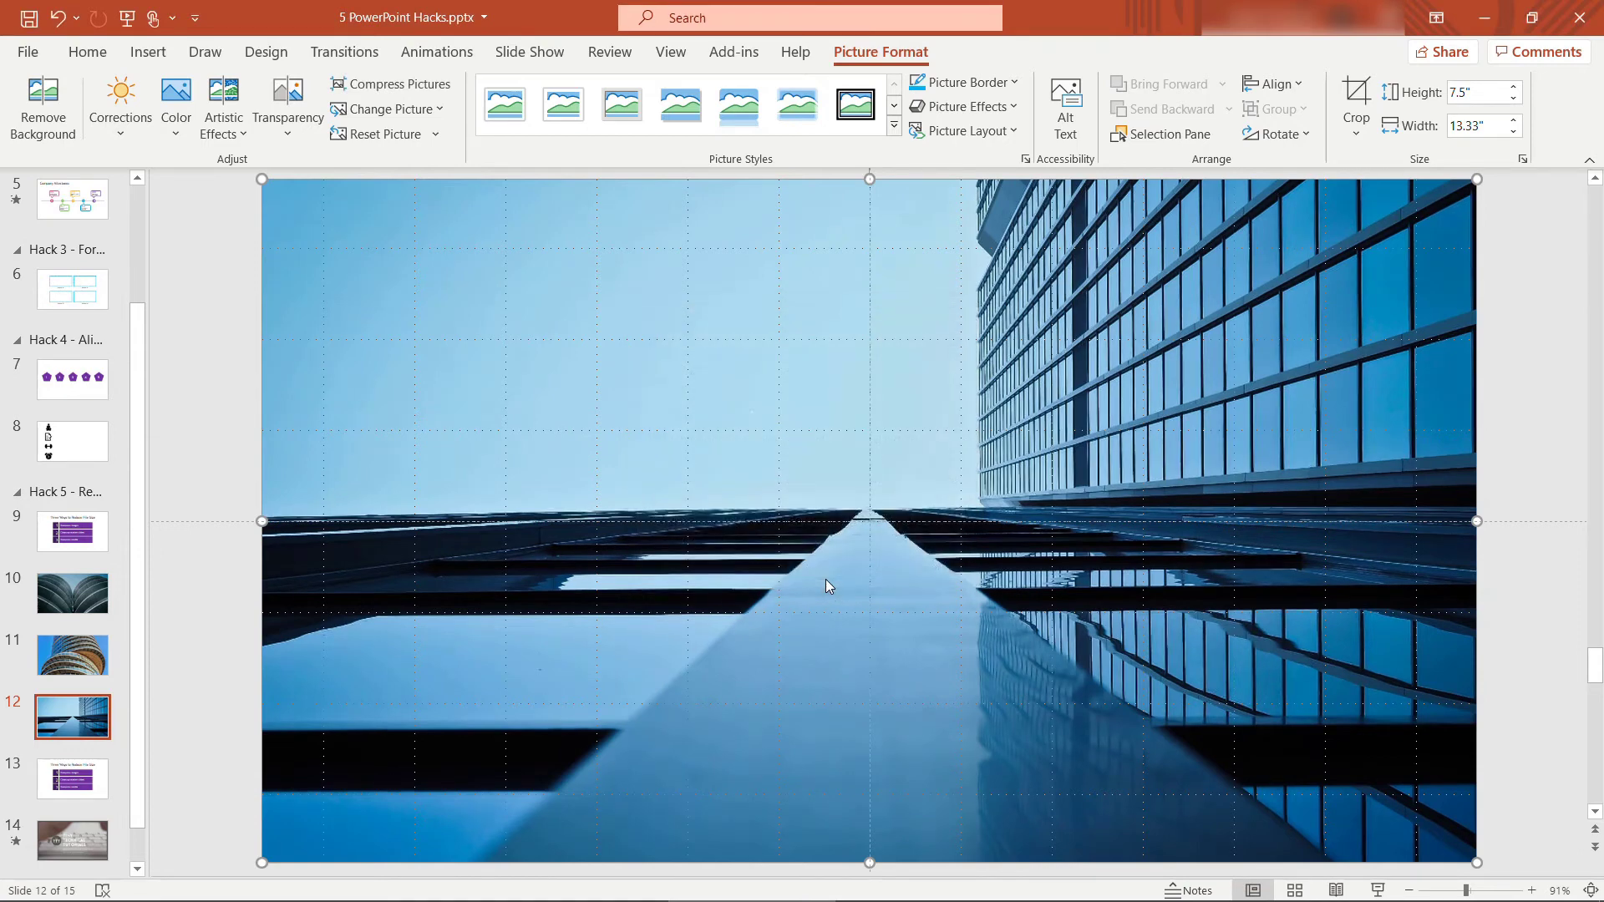
Save the deck, check in File Explorer that it's down to 4,770 KB, then return.
{"action": "key", "text": "ctrl+s"}
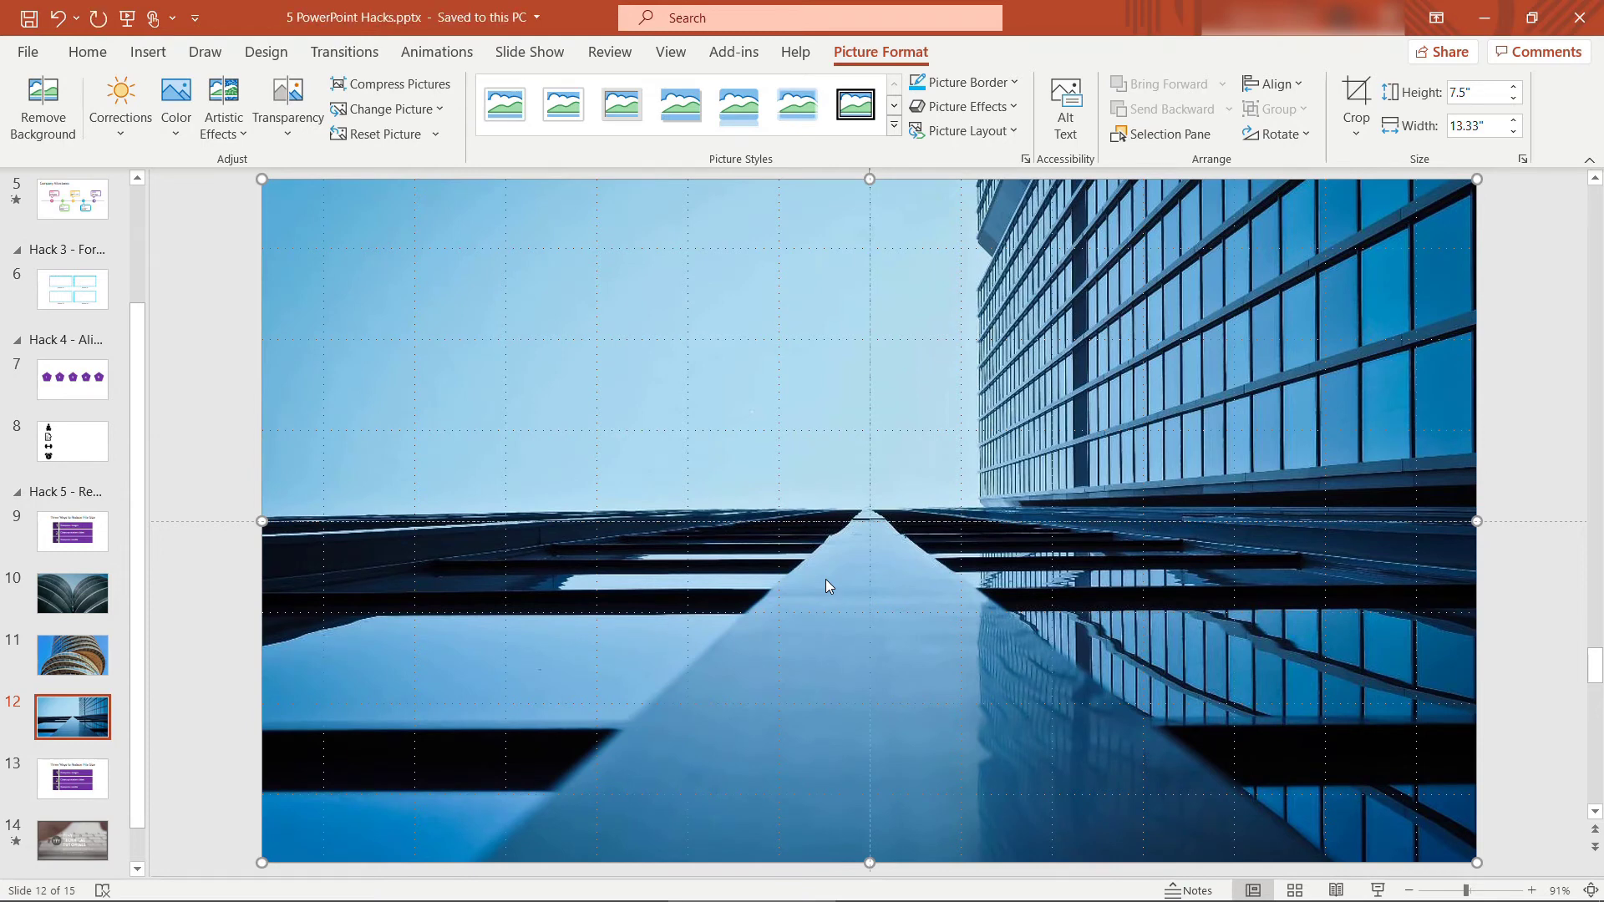
{"action": "key", "text": "alt+Tab"}
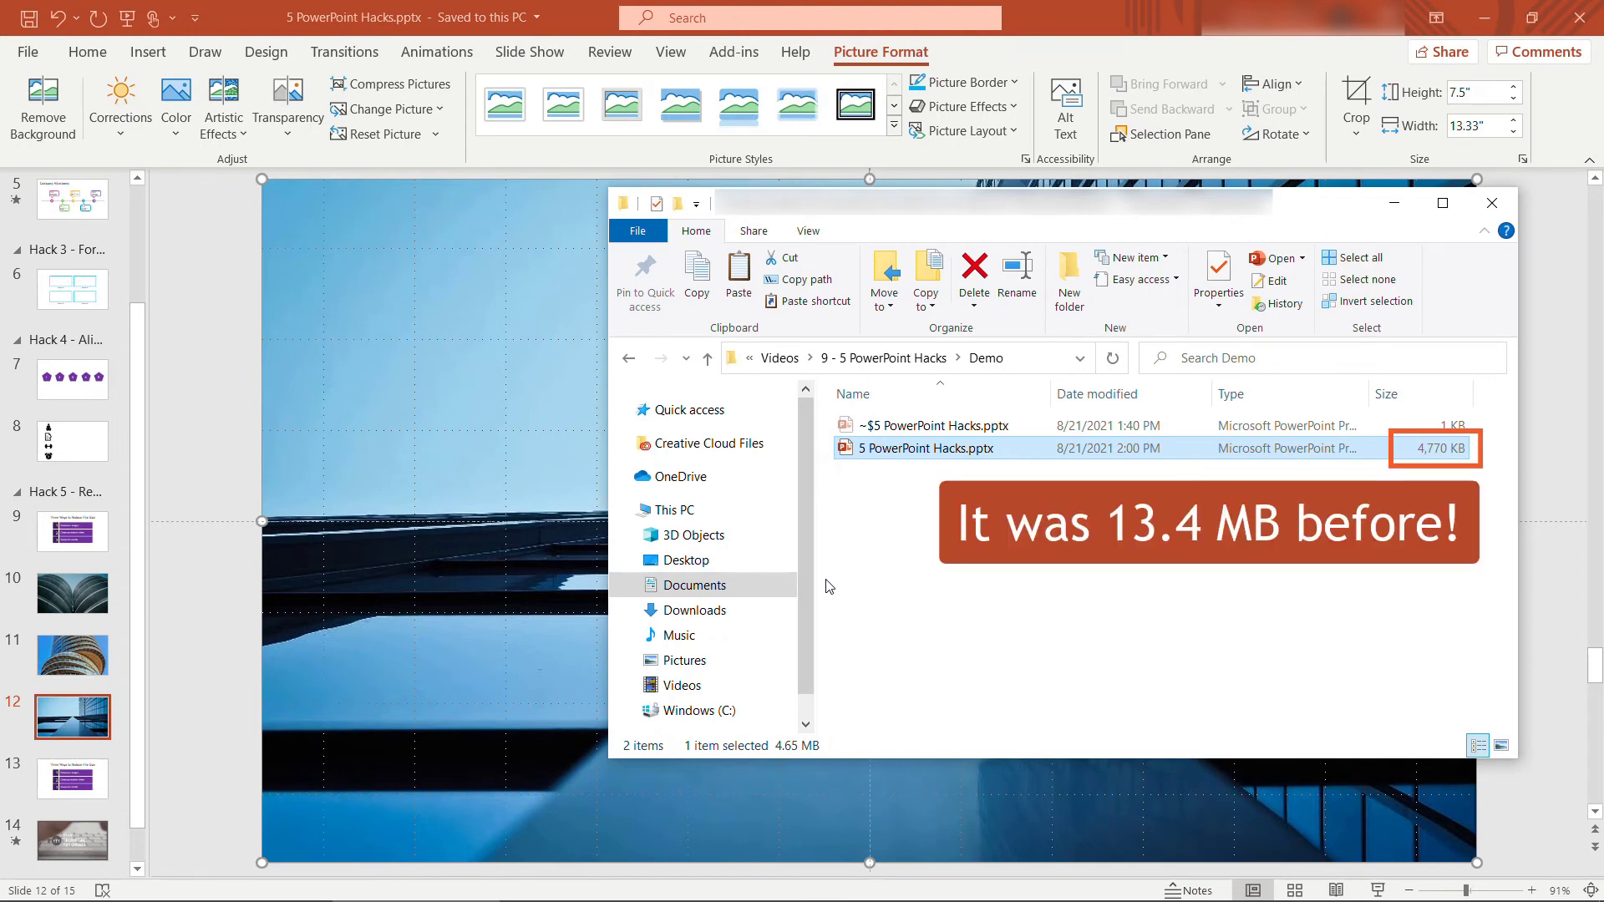
{"action": "key", "text": "alt+Tab"}
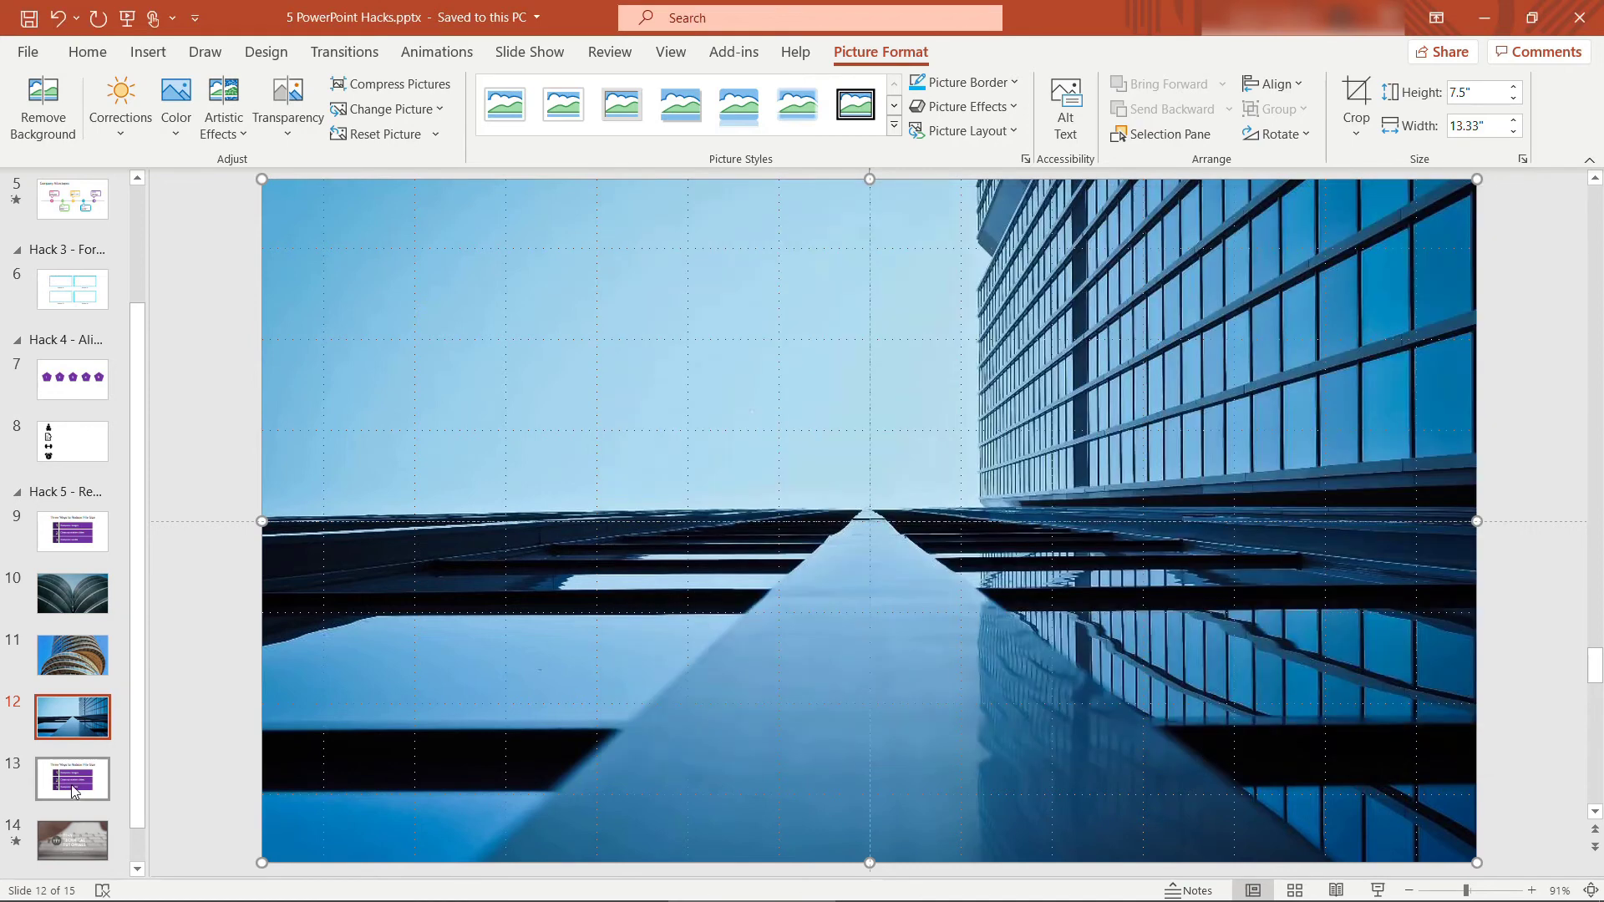
From slide 13, enter Slide Master view and browse the first master's layouts, including Content with Caption.
{"action": "left_click", "coordinate": [74, 792]}
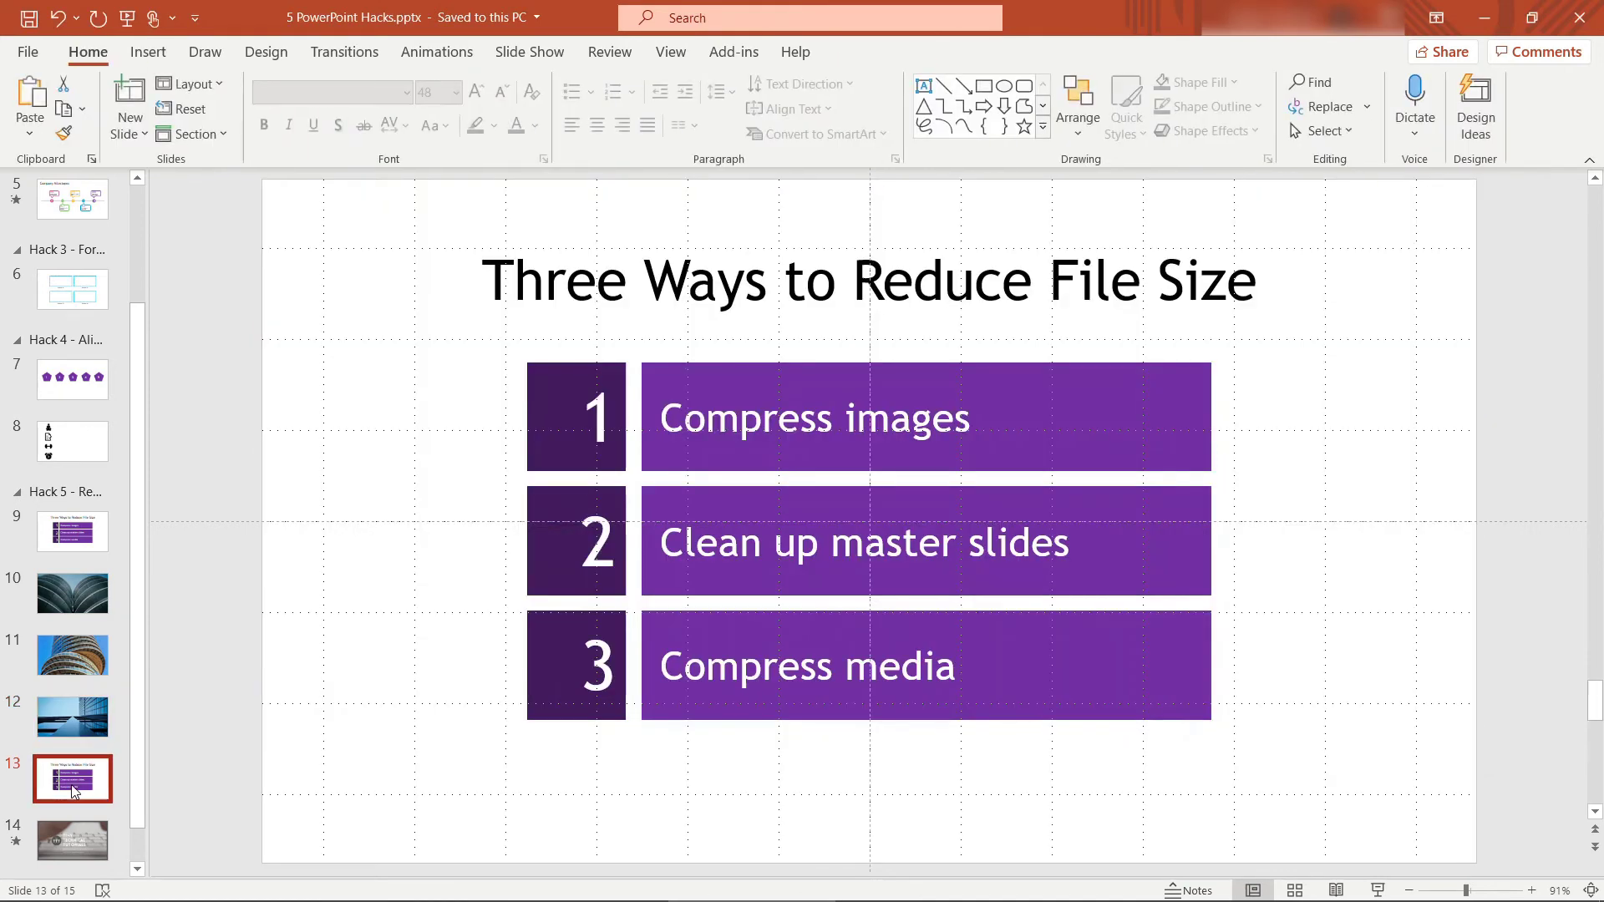
{"action": "left_click", "coordinate": [678, 60]}
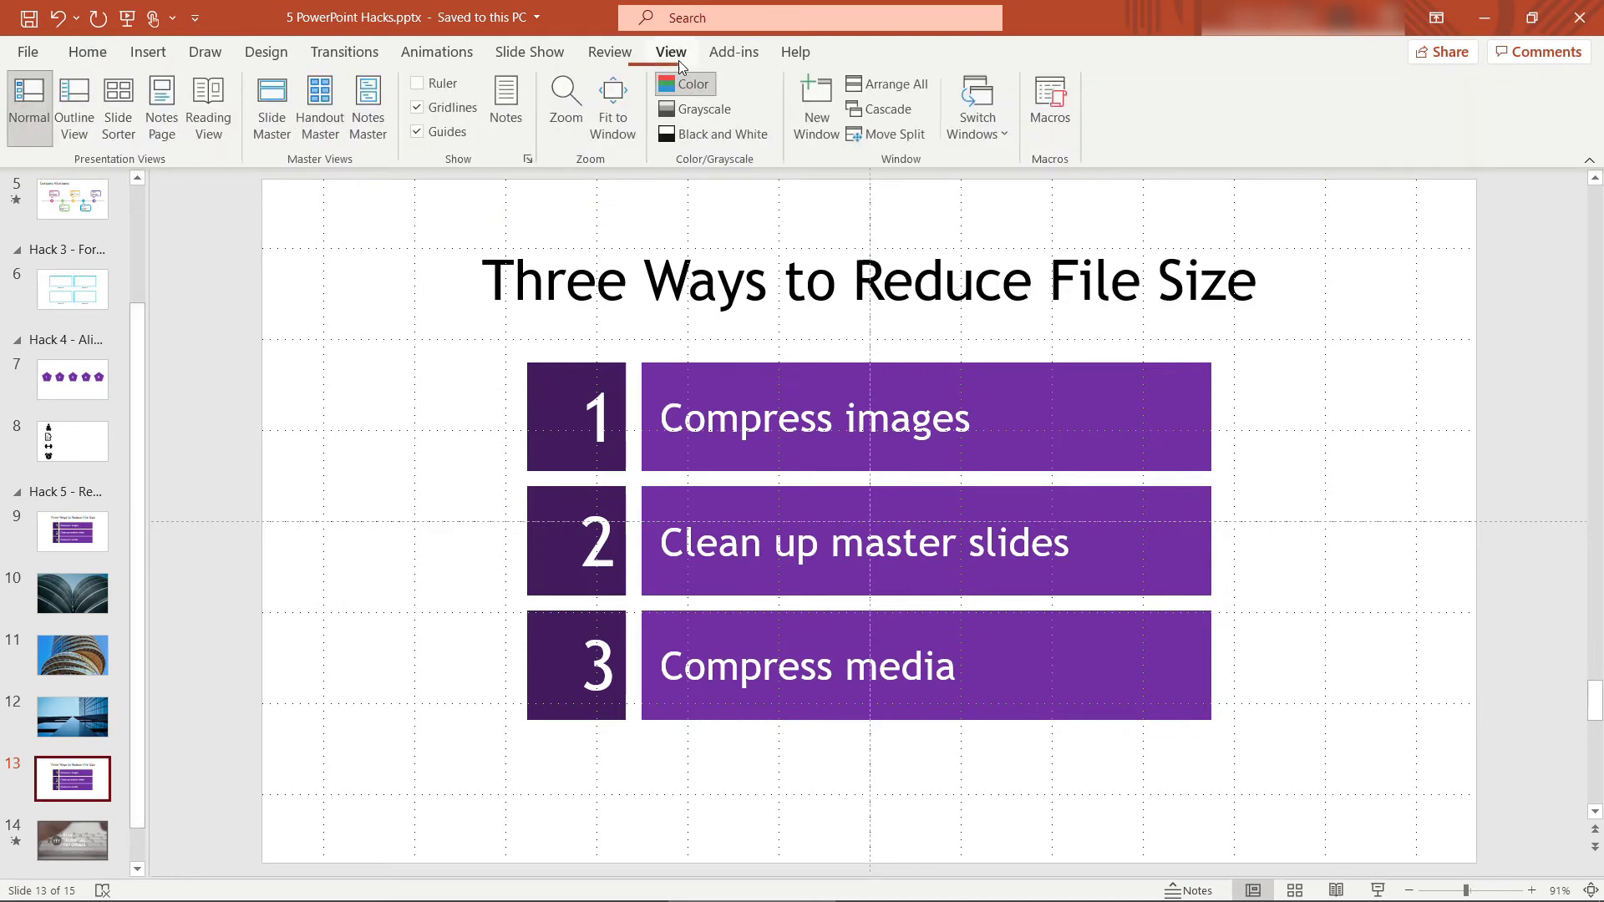
{"action": "left_click", "coordinate": [272, 134]}
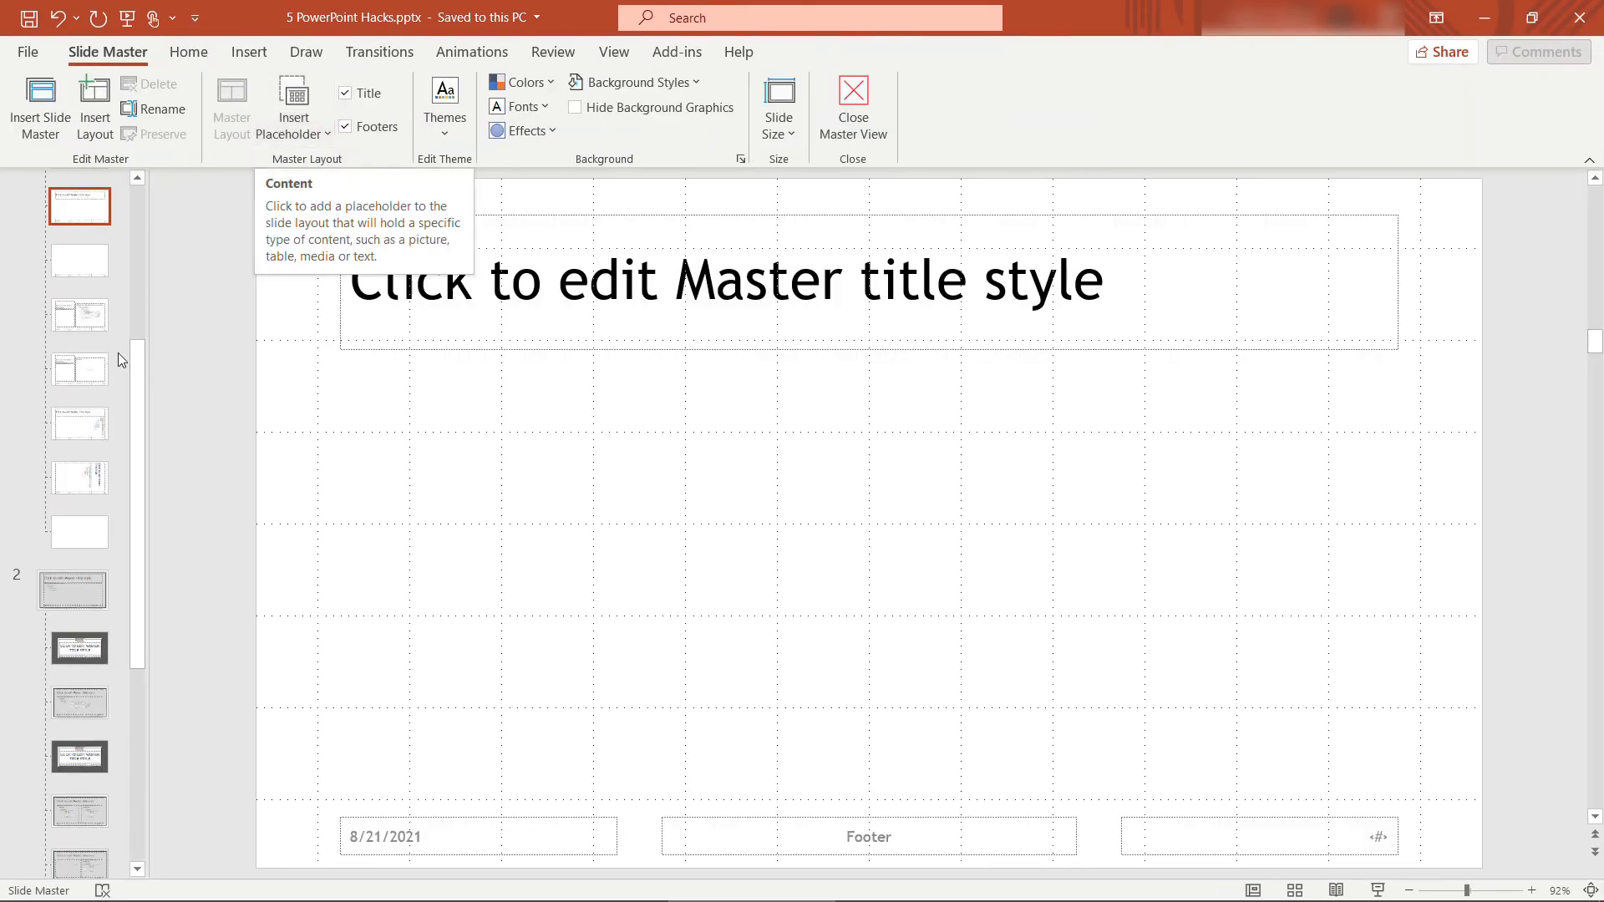
{"action": "left_click_drag", "start_coordinate": [138, 349], "coordinate": [142, 208]}
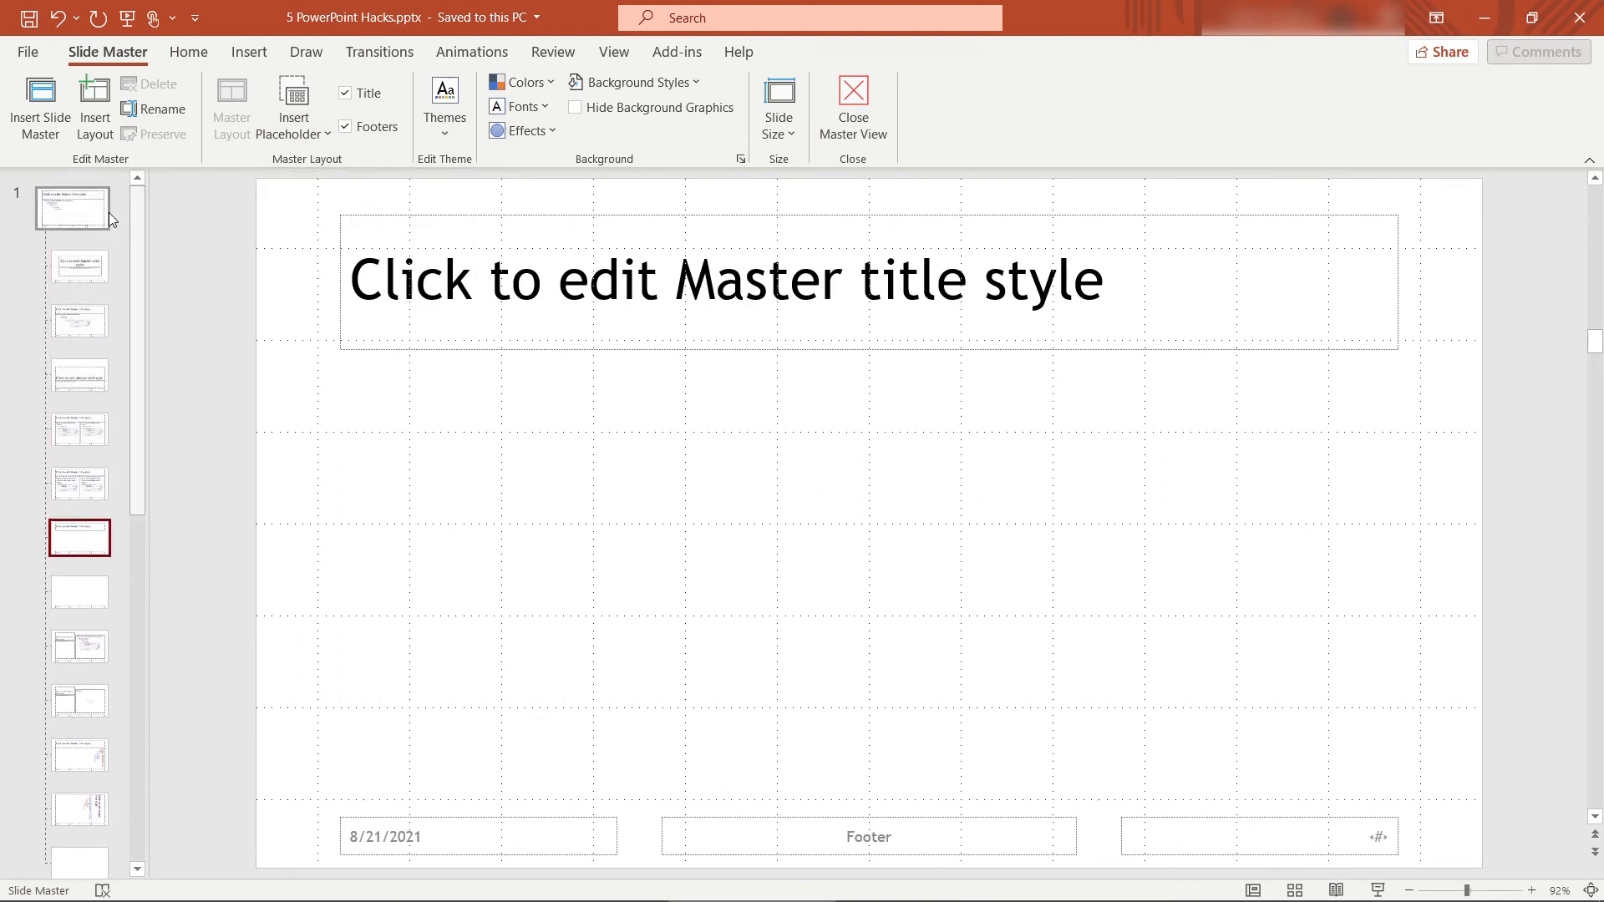
{"action": "left_click", "coordinate": [103, 212]}
{"action": "scroll", "coordinate": [144, 251], "scroll_direction": "down", "scroll_amount": 2}
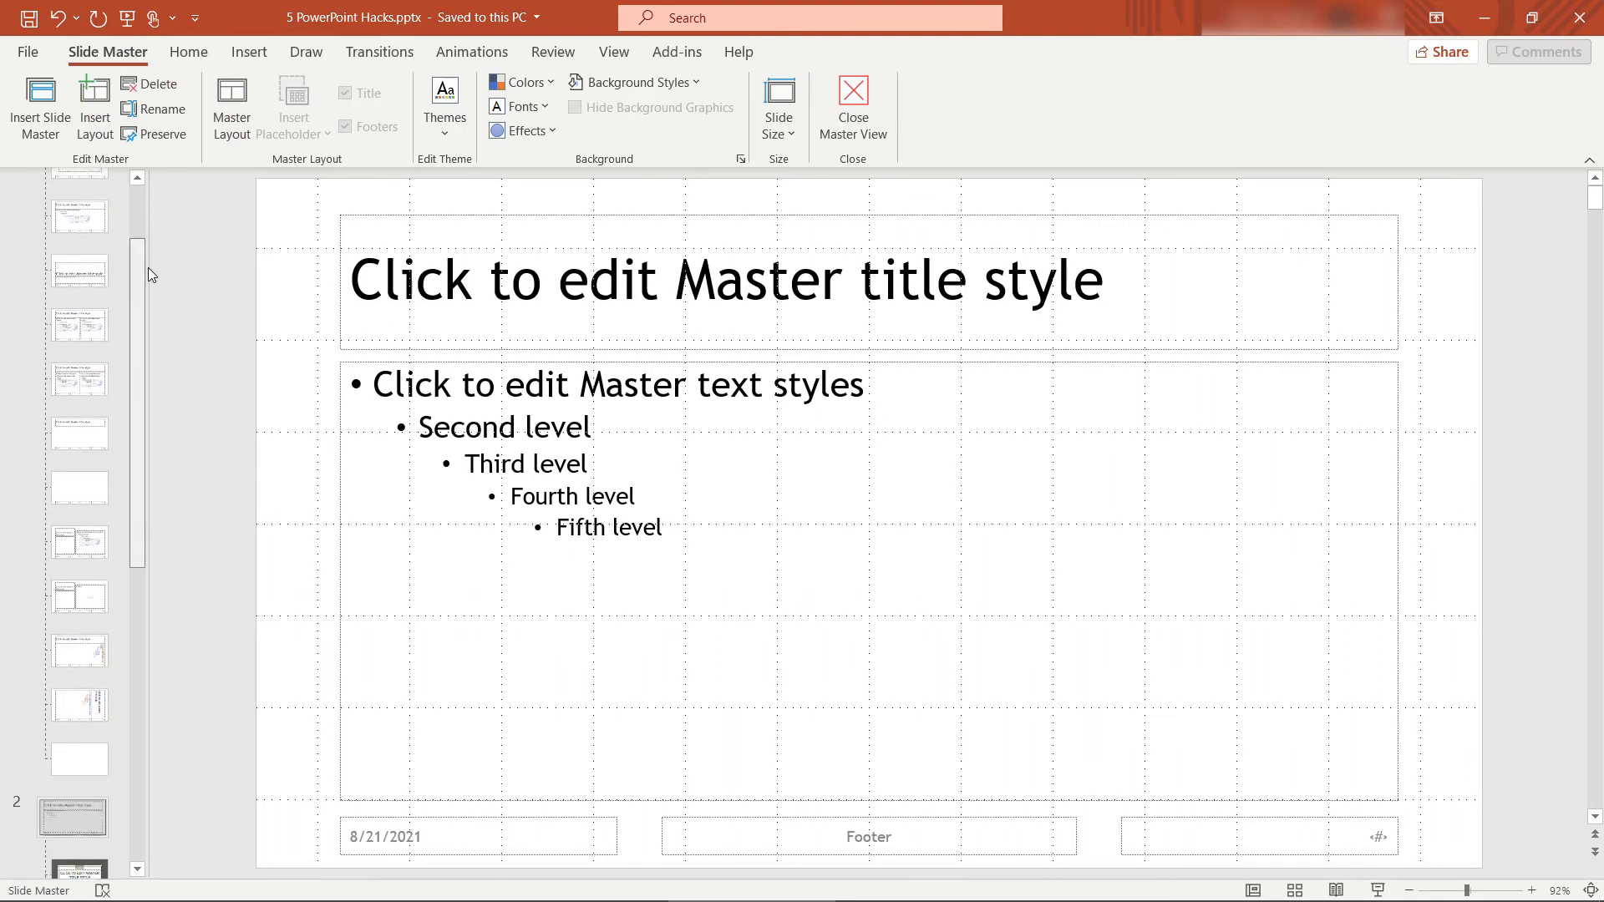
{"action": "left_click", "coordinate": [99, 530]}
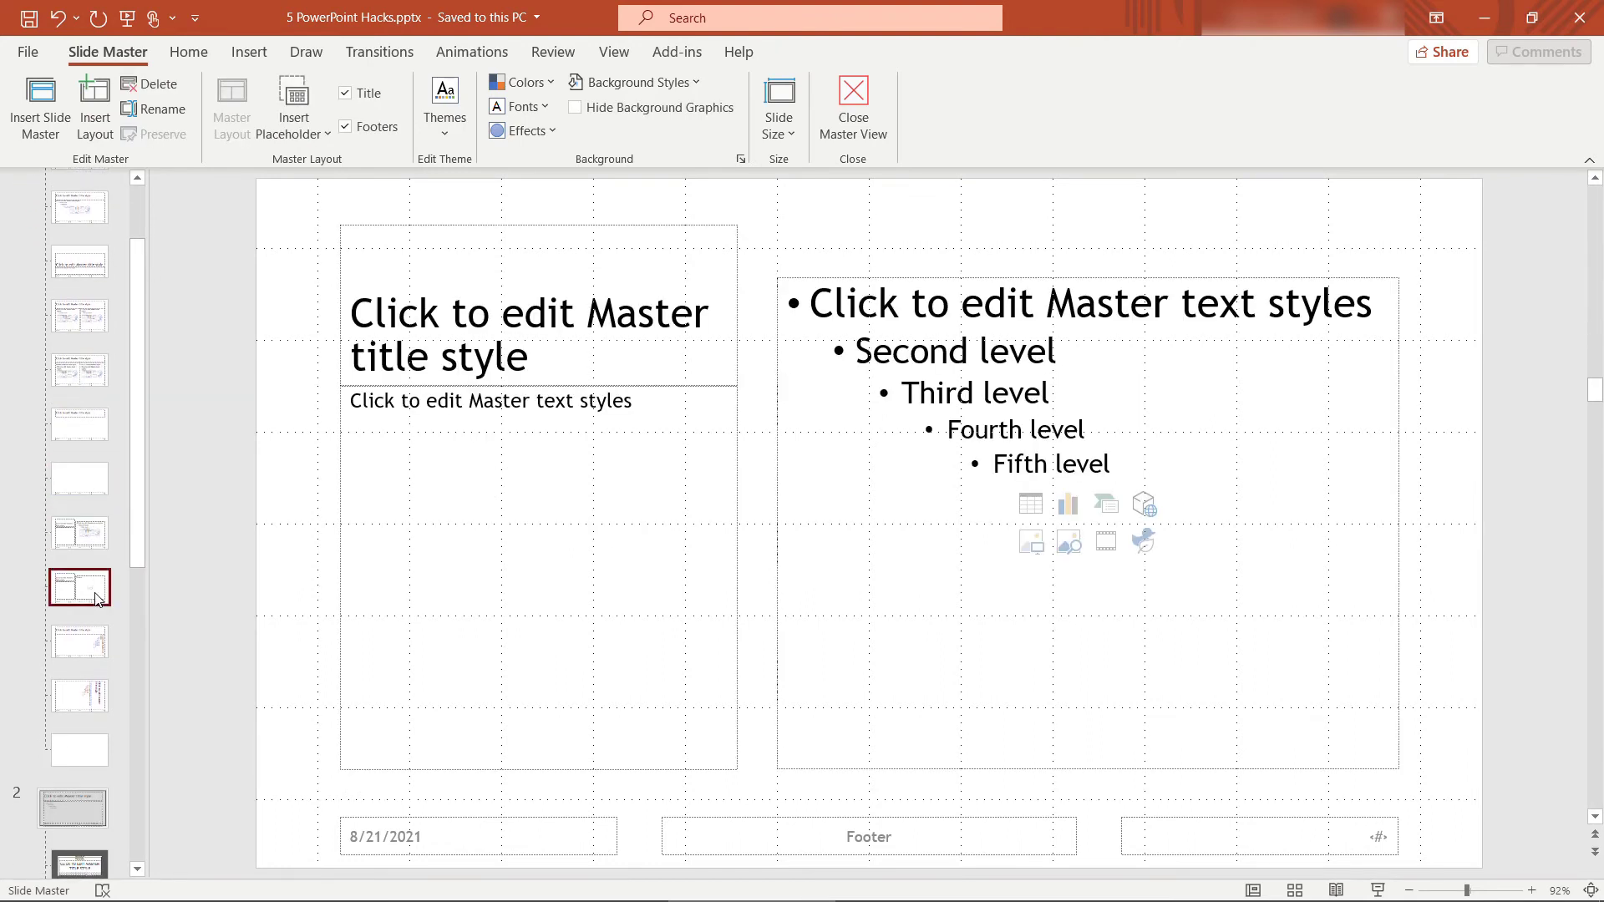
{"action": "left_click_drag", "start_coordinate": [139, 540], "coordinate": [150, 788]}
Browse the second master's layouts from Title Slide down to the dark-box-on-beige picture layout.
{"action": "left_click", "coordinate": [47, 258]}
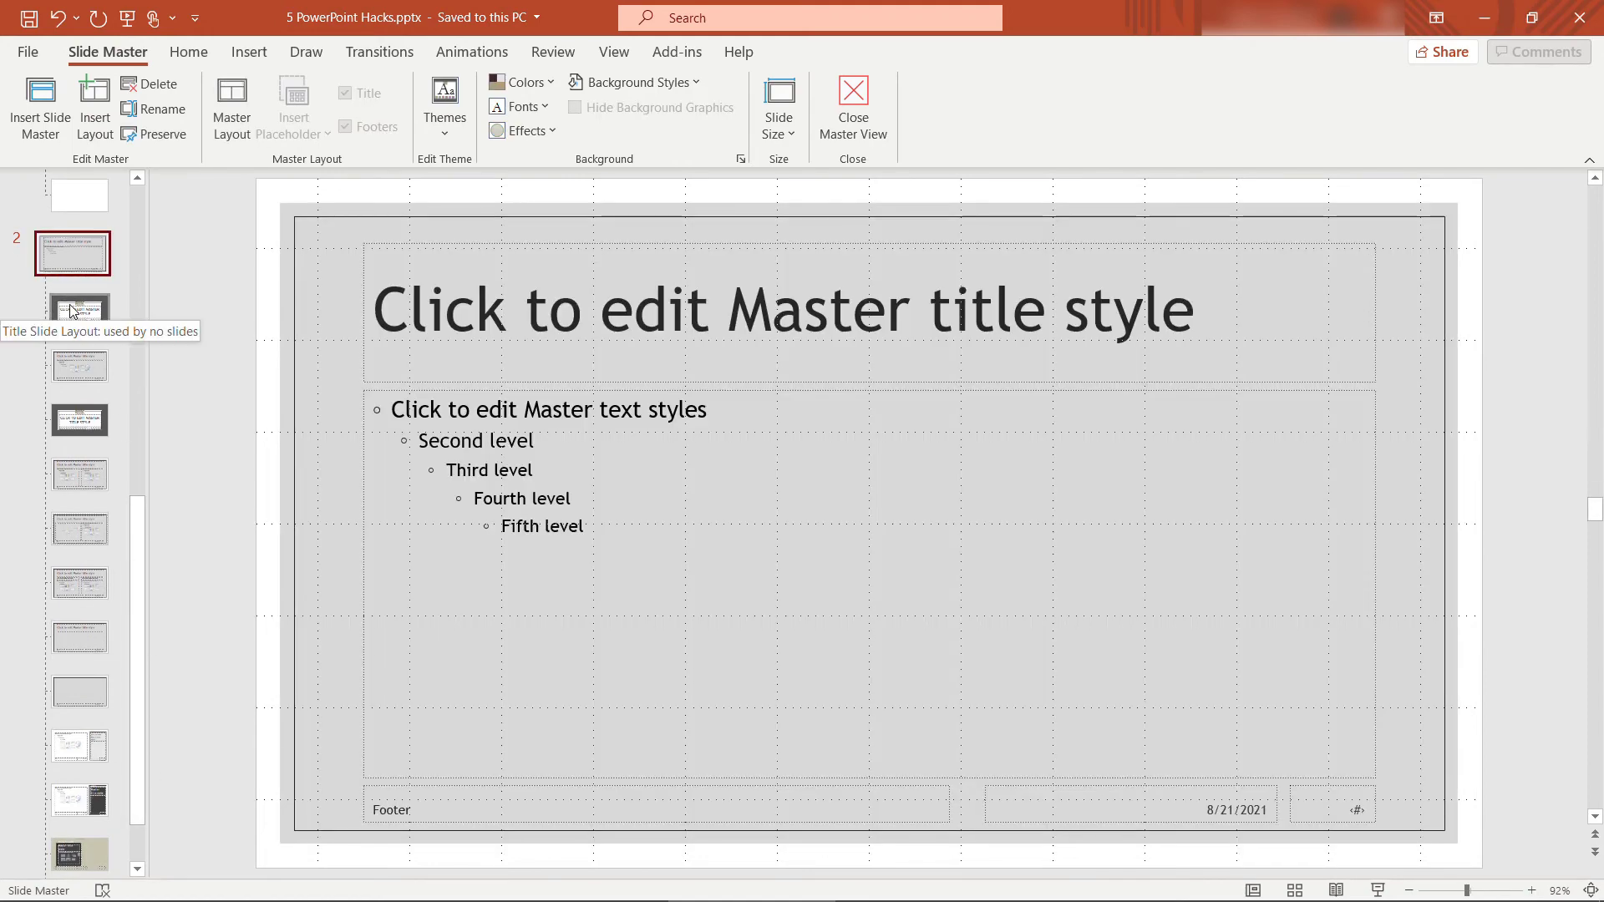
{"action": "left_click", "coordinate": [72, 311]}
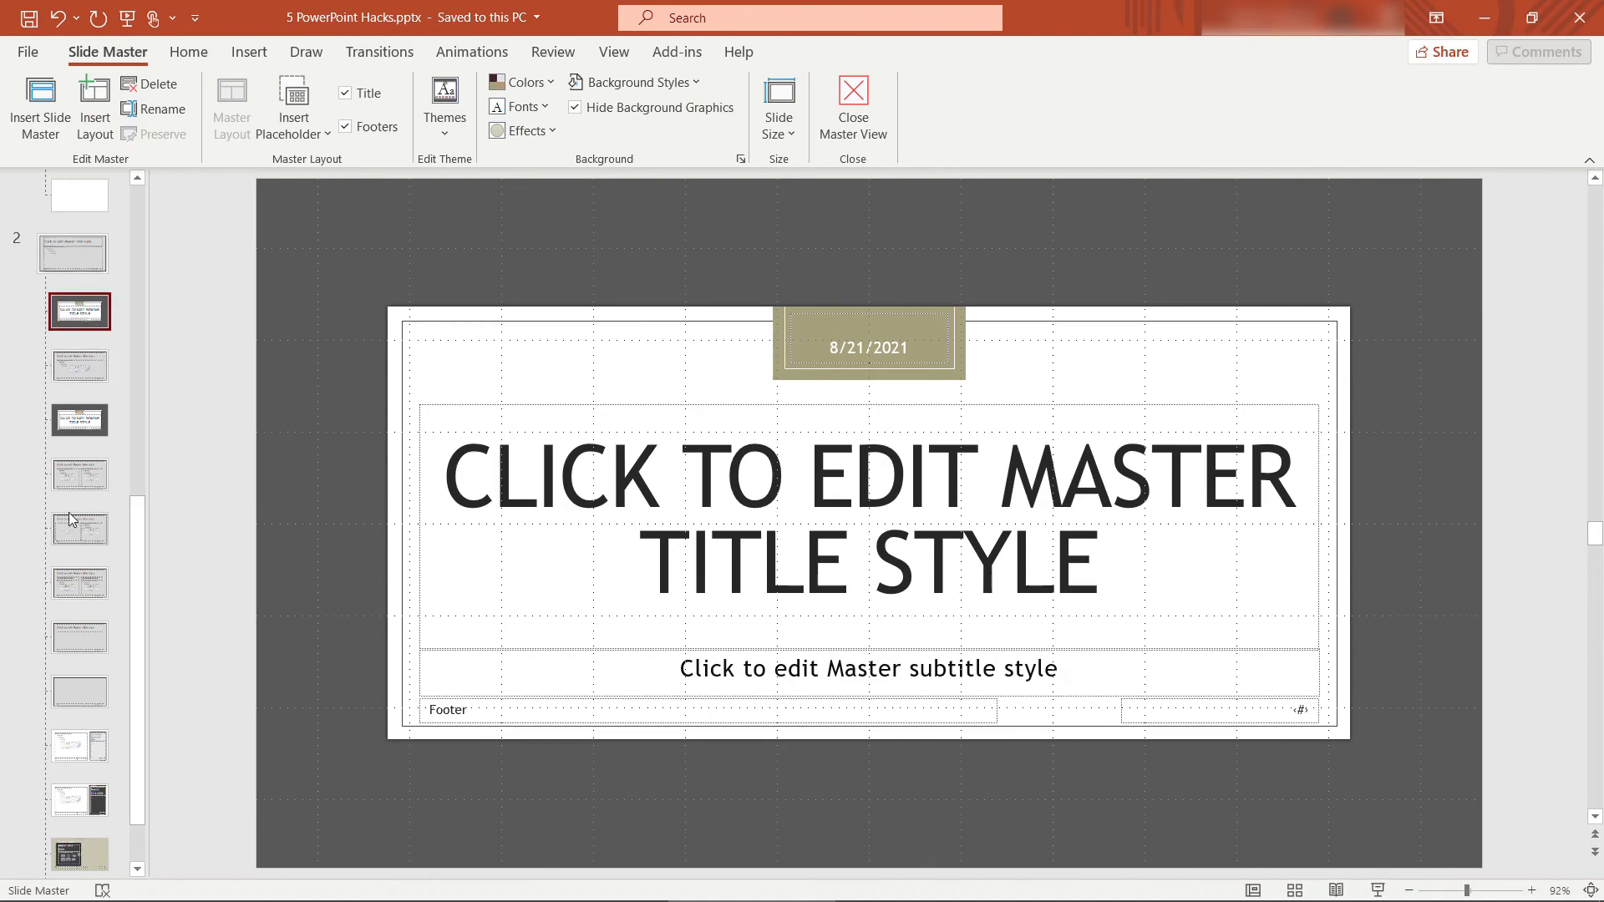
{"action": "scroll", "coordinate": [92, 607], "scroll_direction": "down", "scroll_amount": 2}
{"action": "left_click", "coordinate": [89, 720]}
{"action": "left_click", "coordinate": [75, 782]}
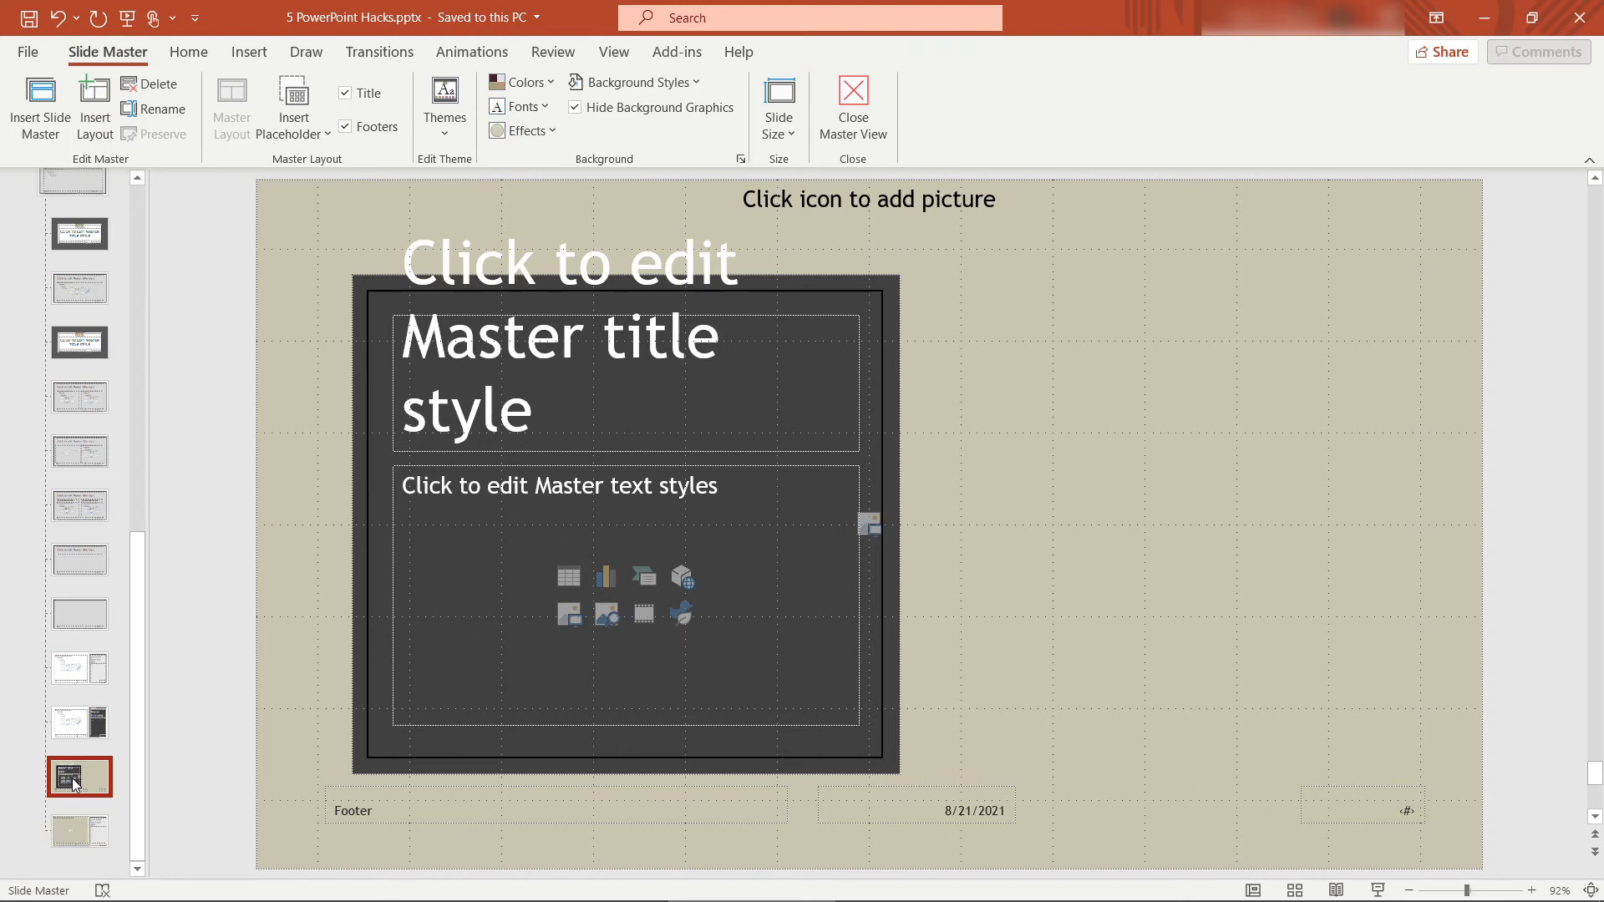
Delete the unused title slide, blank and other unused layouts under the second slide master.
{"action": "scroll", "coordinate": [56, 695], "scroll_direction": "up", "scroll_amount": 3}
{"action": "left_click", "coordinate": [79, 396]}
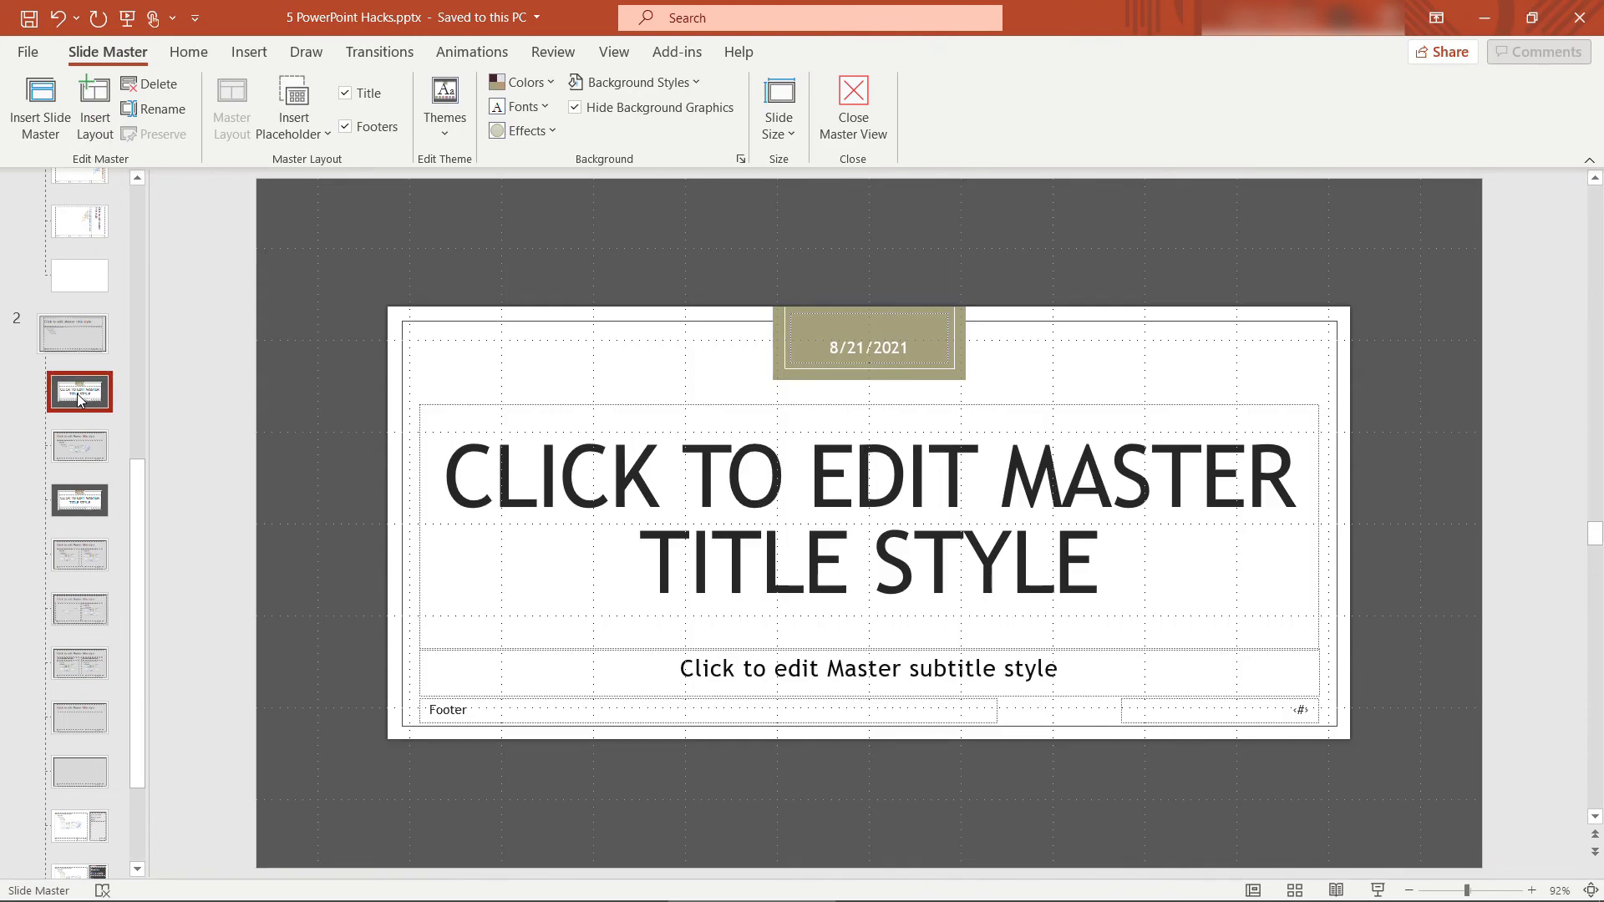
{"action": "key", "text": "ctrl+z"}
{"action": "key", "text": "ctrl+z"}
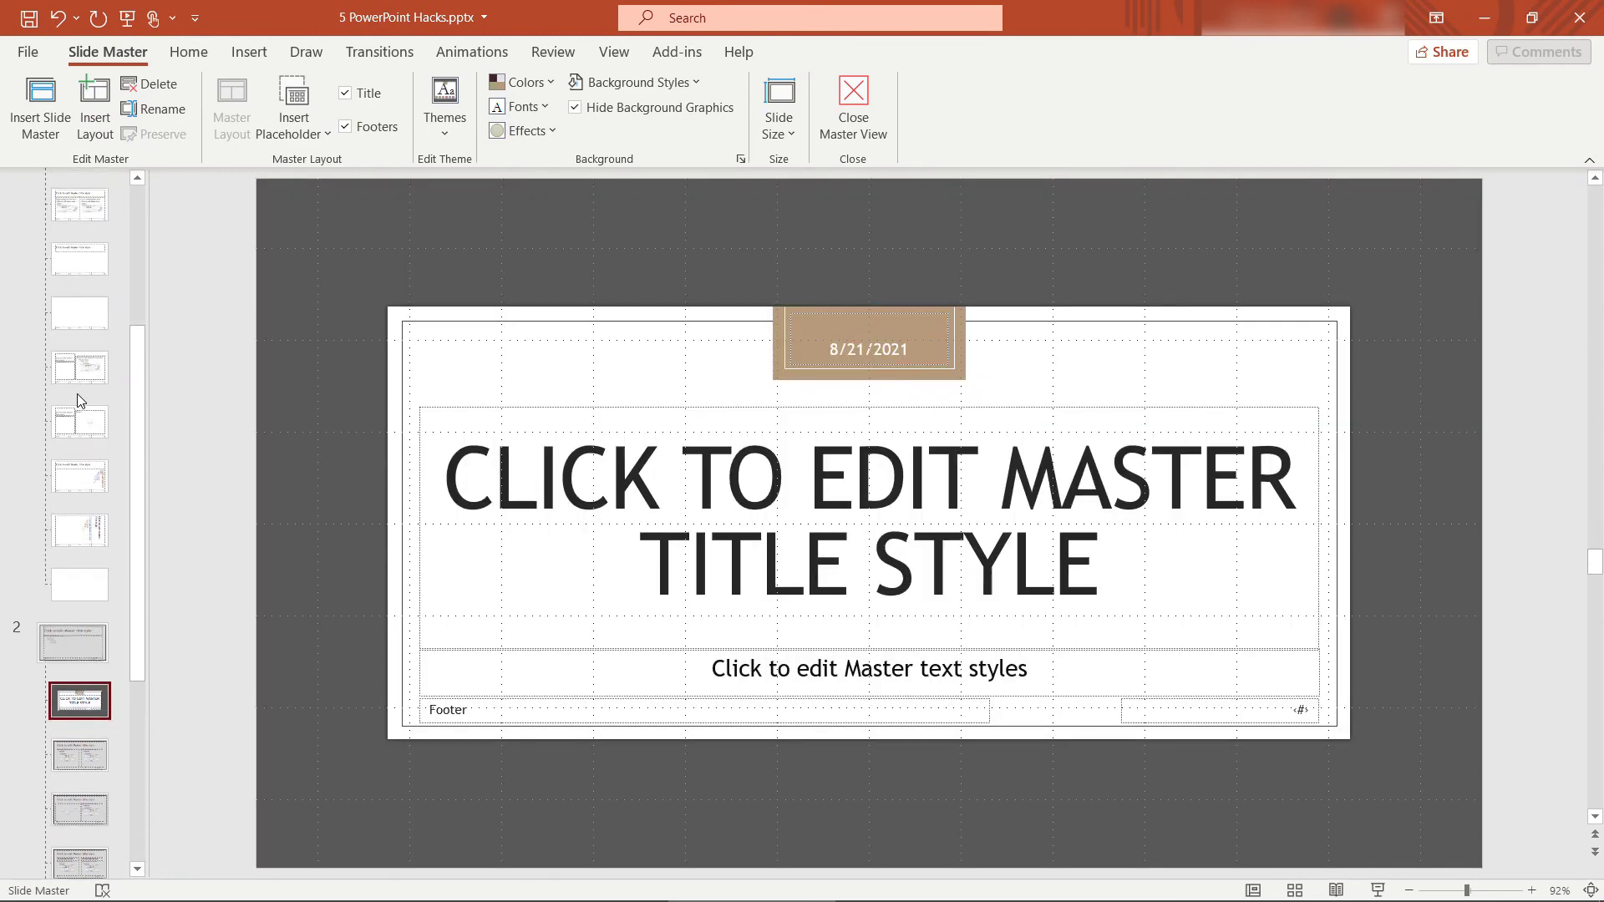
{"action": "key", "text": "ctrl+z"}
{"action": "key", "text": "ctrl+z"}
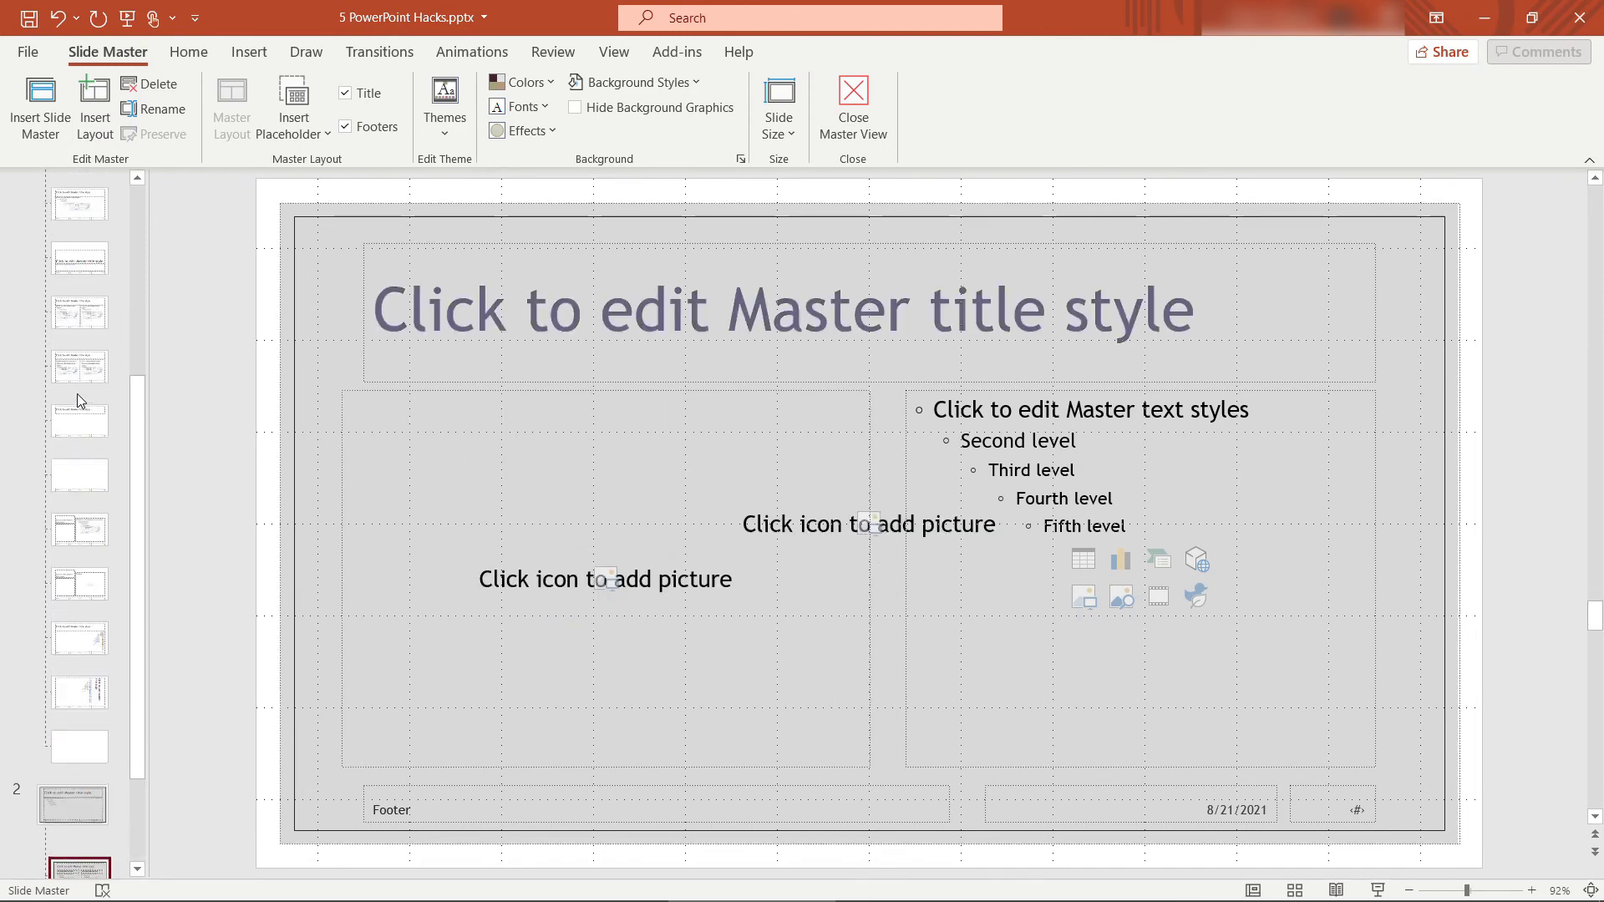
{"action": "key", "text": "ctrl+z"}
{"action": "key", "text": "ctrl+z"}
{"action": "key", "text": "ctrl+y"}
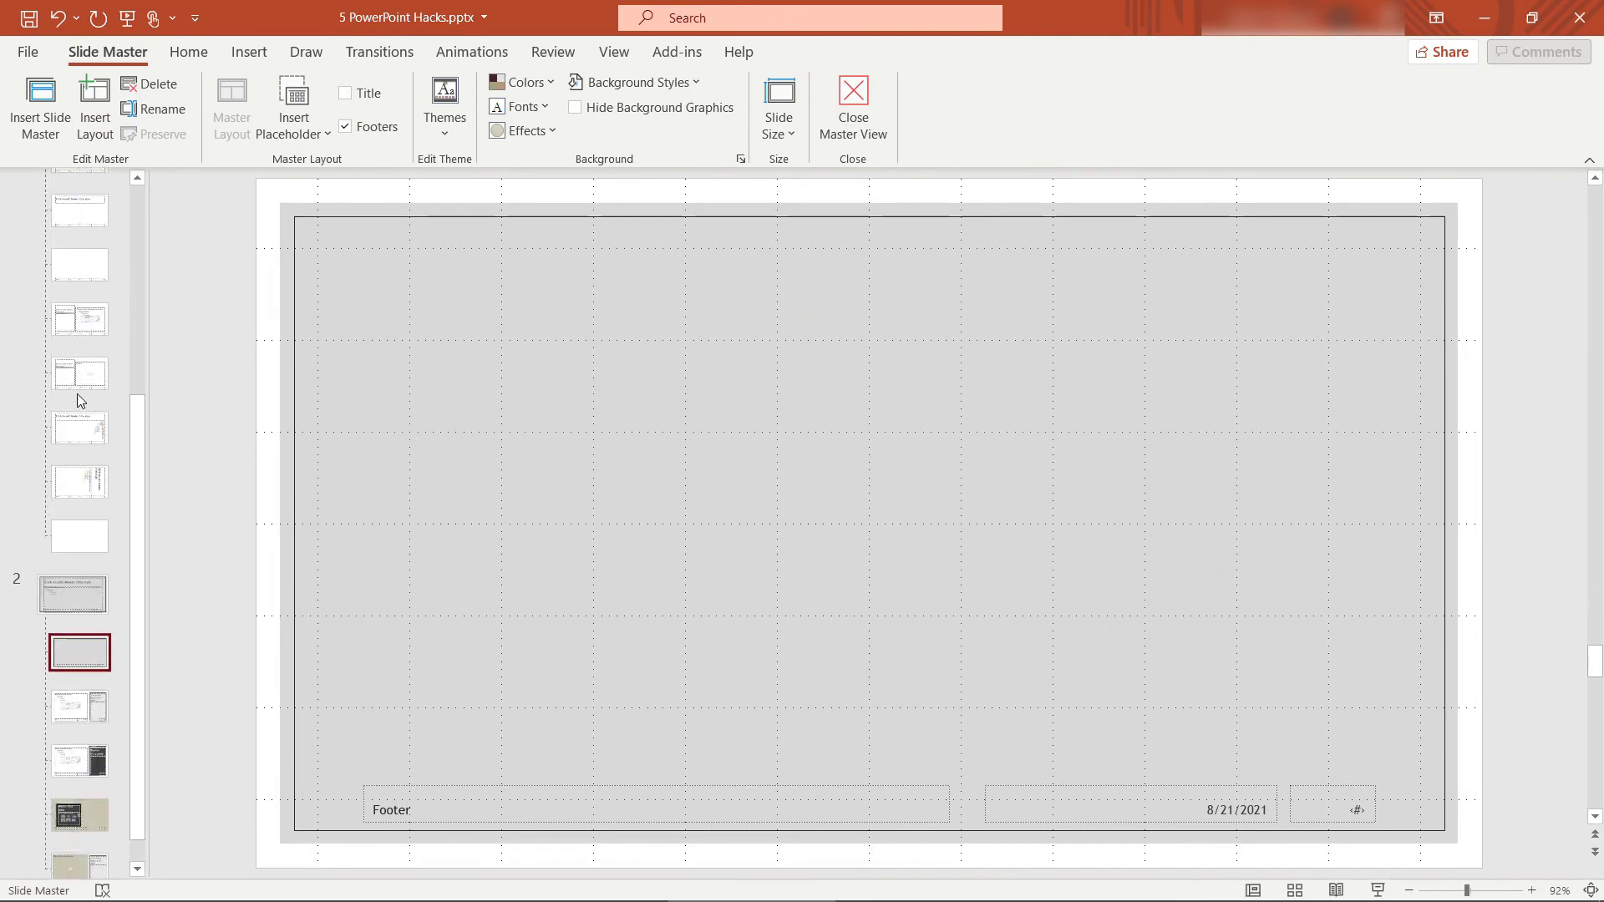
{"action": "key", "text": "ctrl+y"}
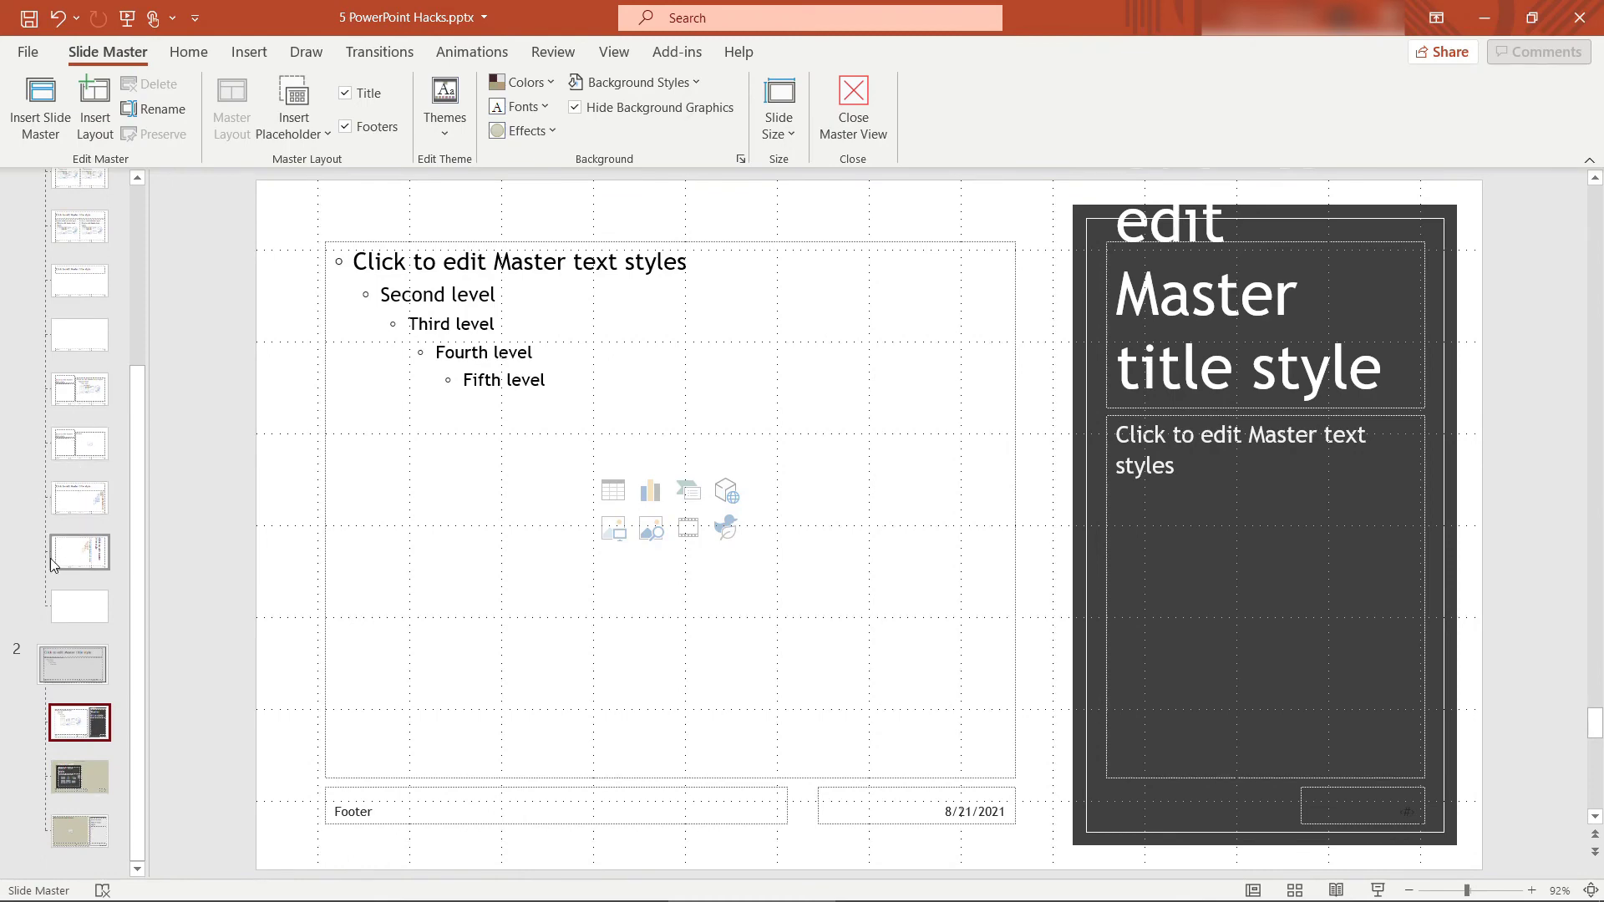
Remove the beige picture layout after undoing a slip, then return to the first slide master.
{"action": "left_click", "coordinate": [60, 788]}
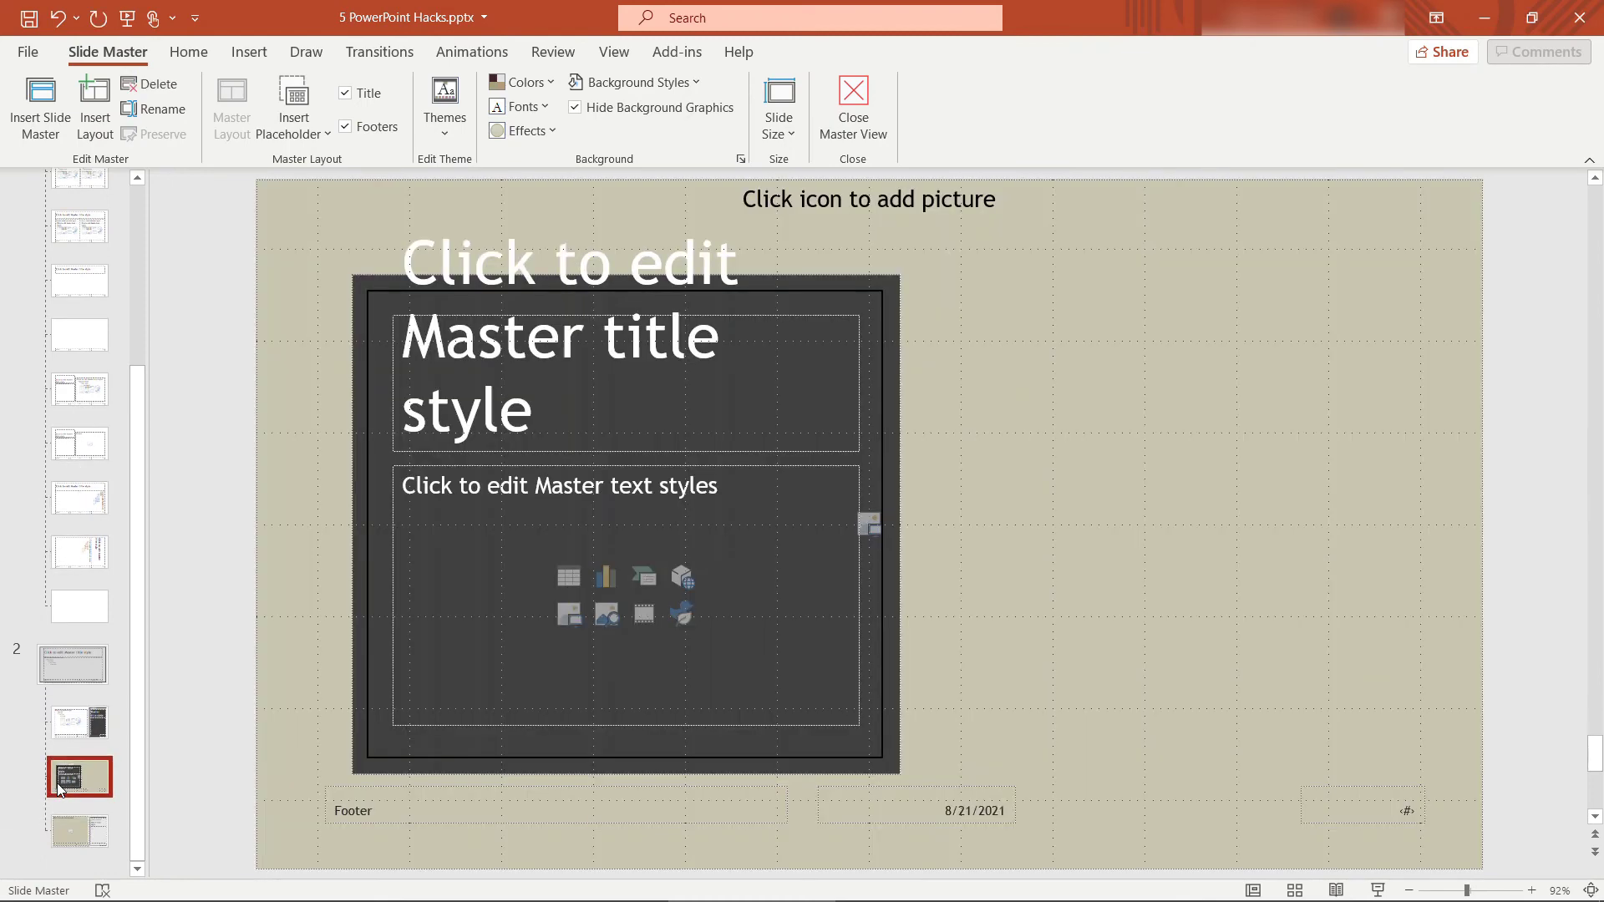
{"action": "key", "text": "ctrl+z"}
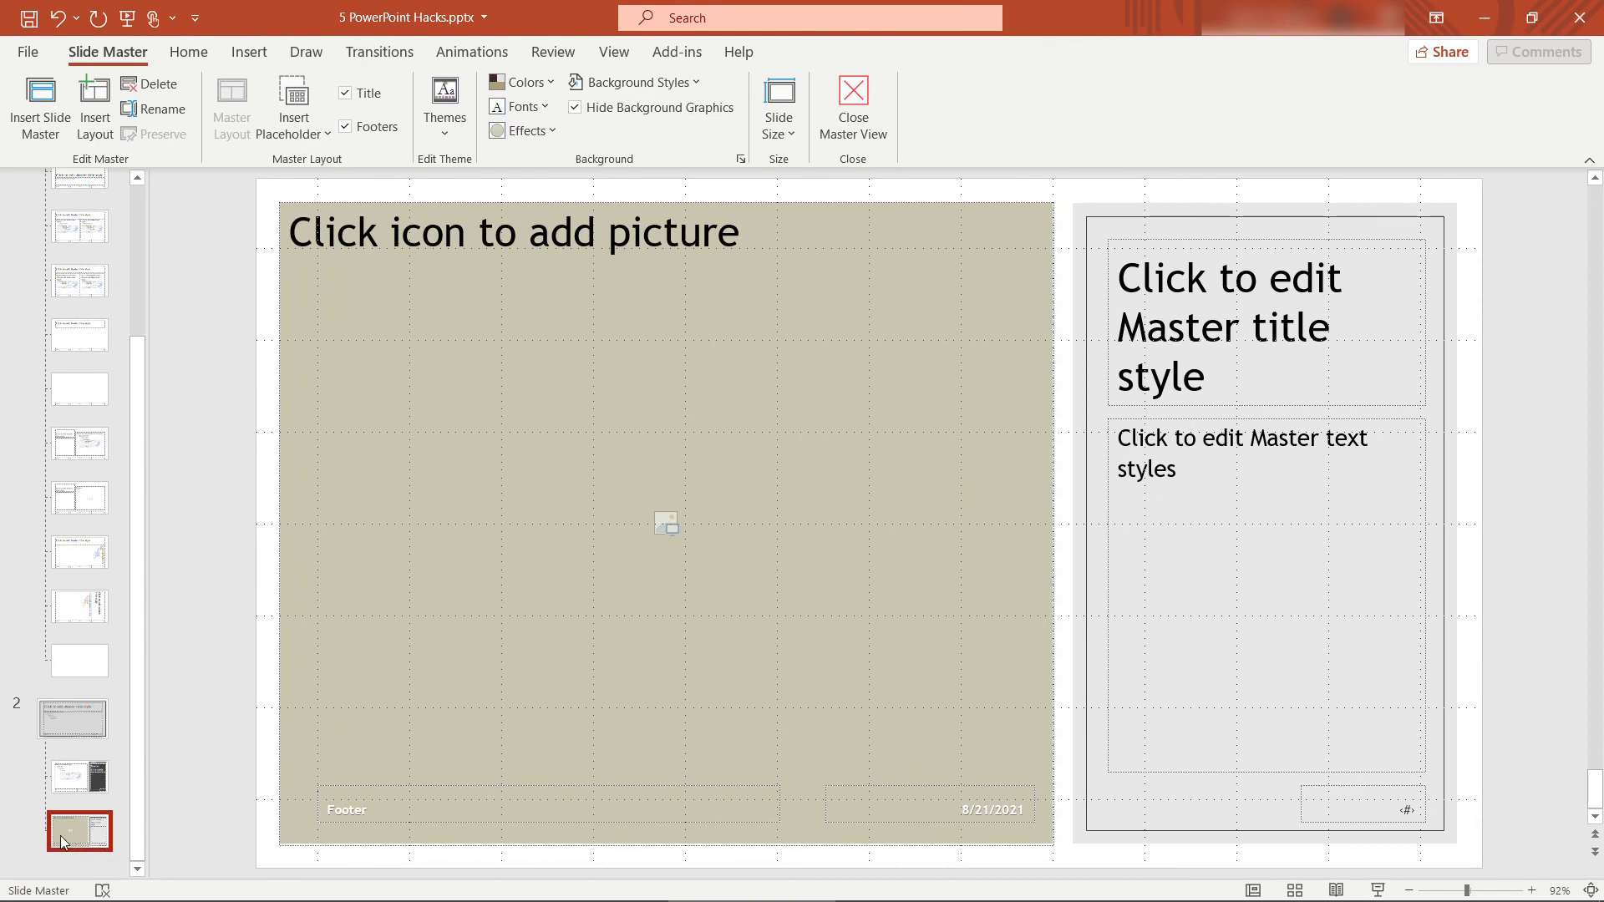
{"action": "key", "text": "ctrl+y"}
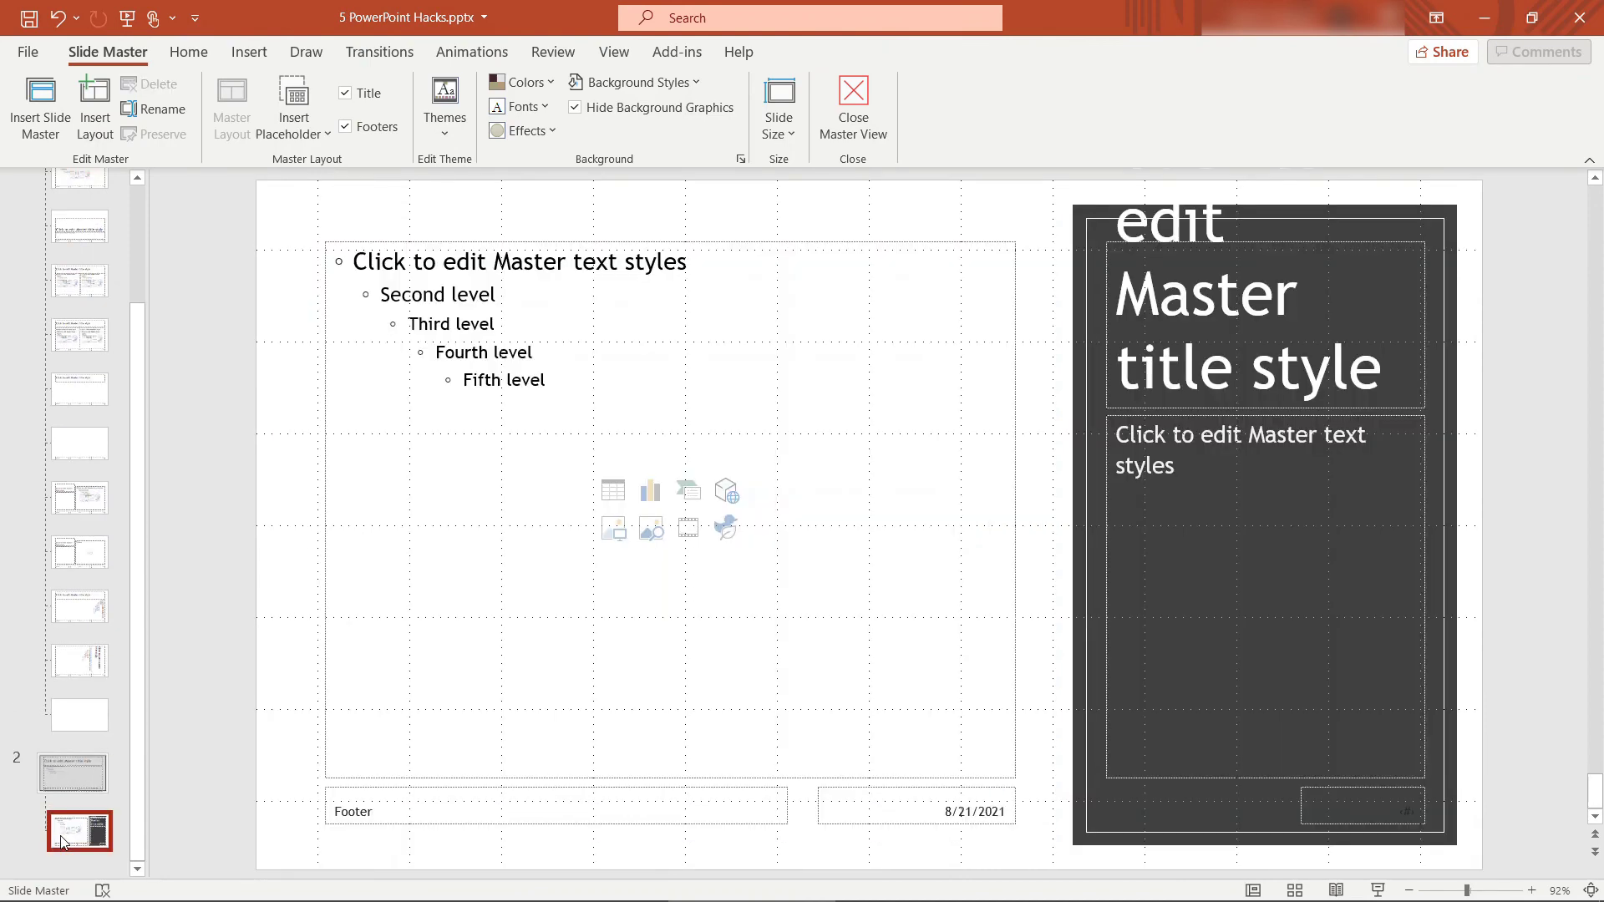
{"action": "scroll", "coordinate": [52, 626], "scroll_direction": "up", "scroll_amount": 3}
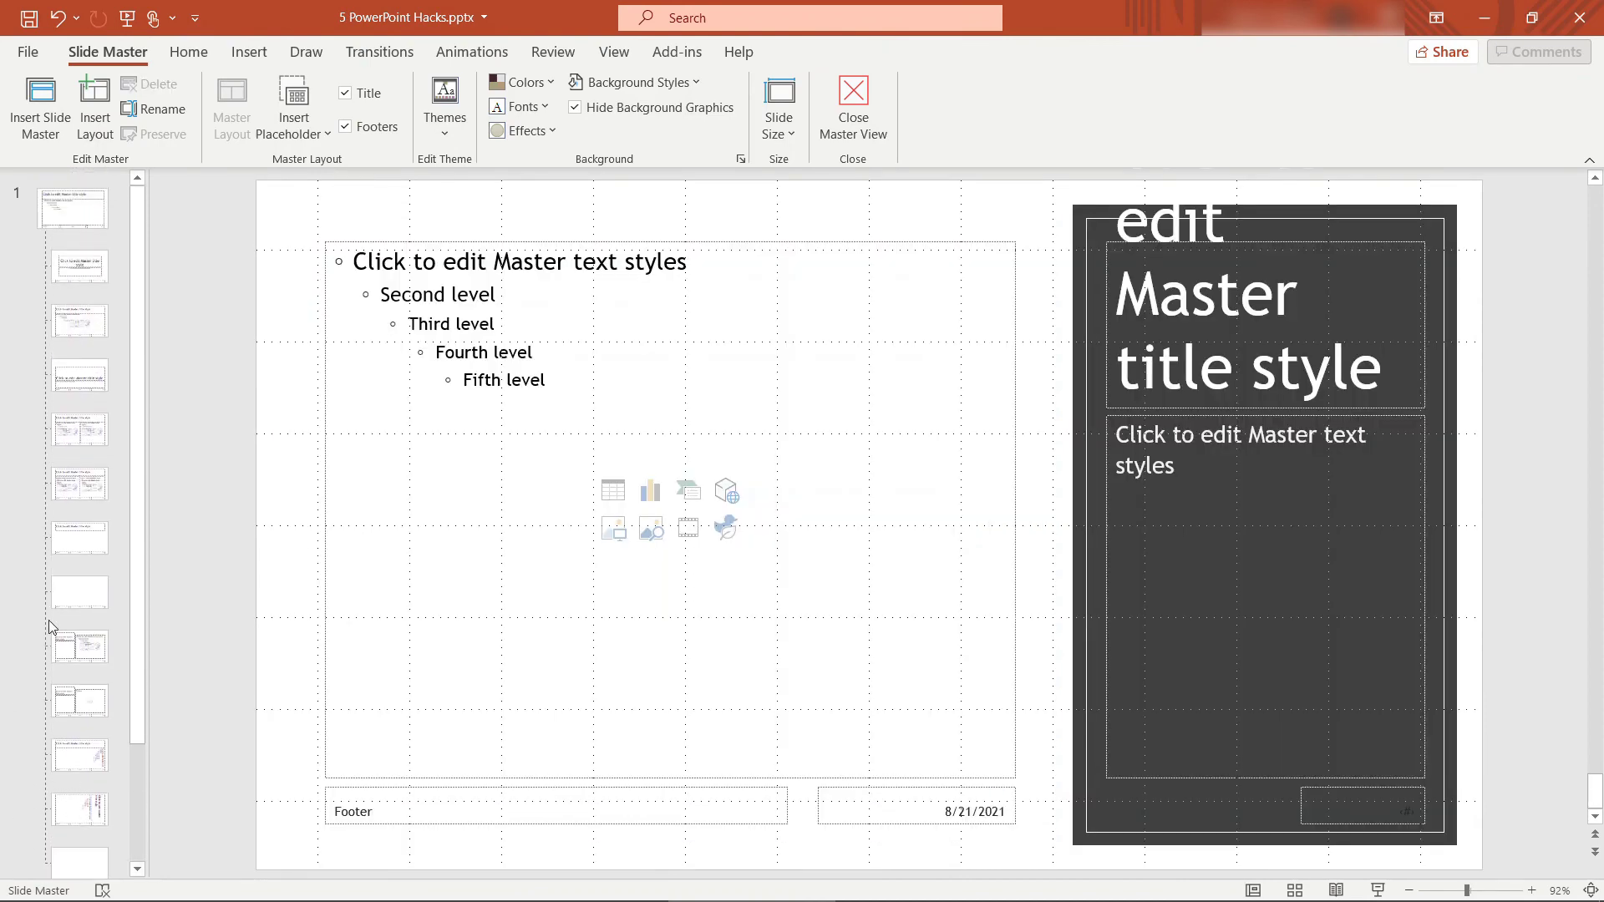
{"action": "left_click", "coordinate": [68, 195]}
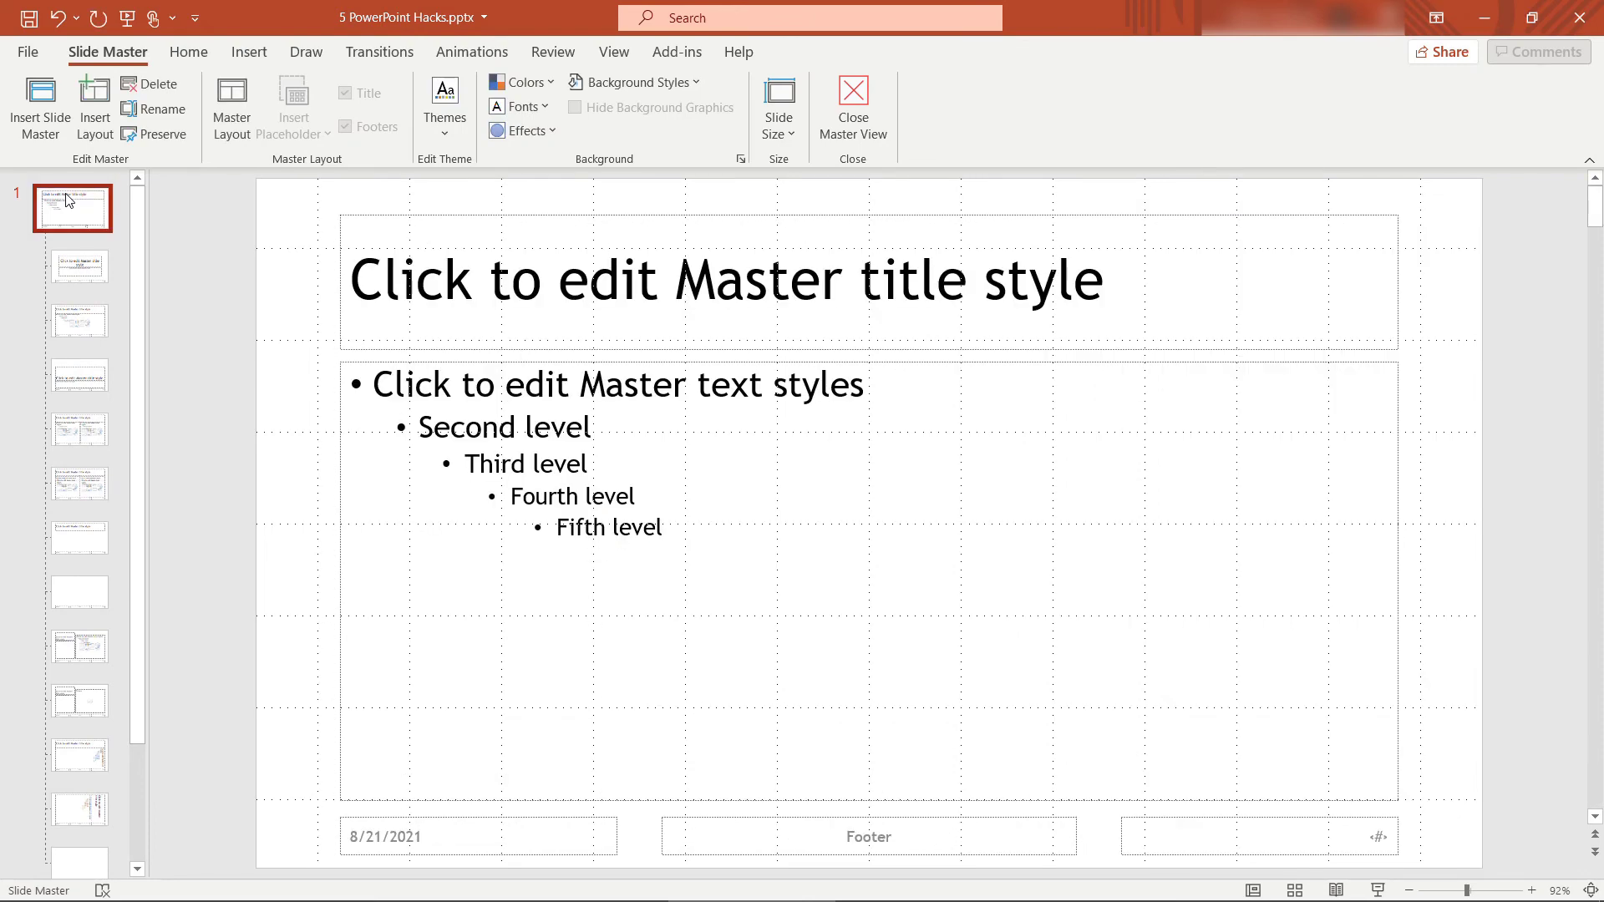
Leave Slide Master view, save the deck, and move to slide 14.
{"action": "left_click", "coordinate": [853, 105]}
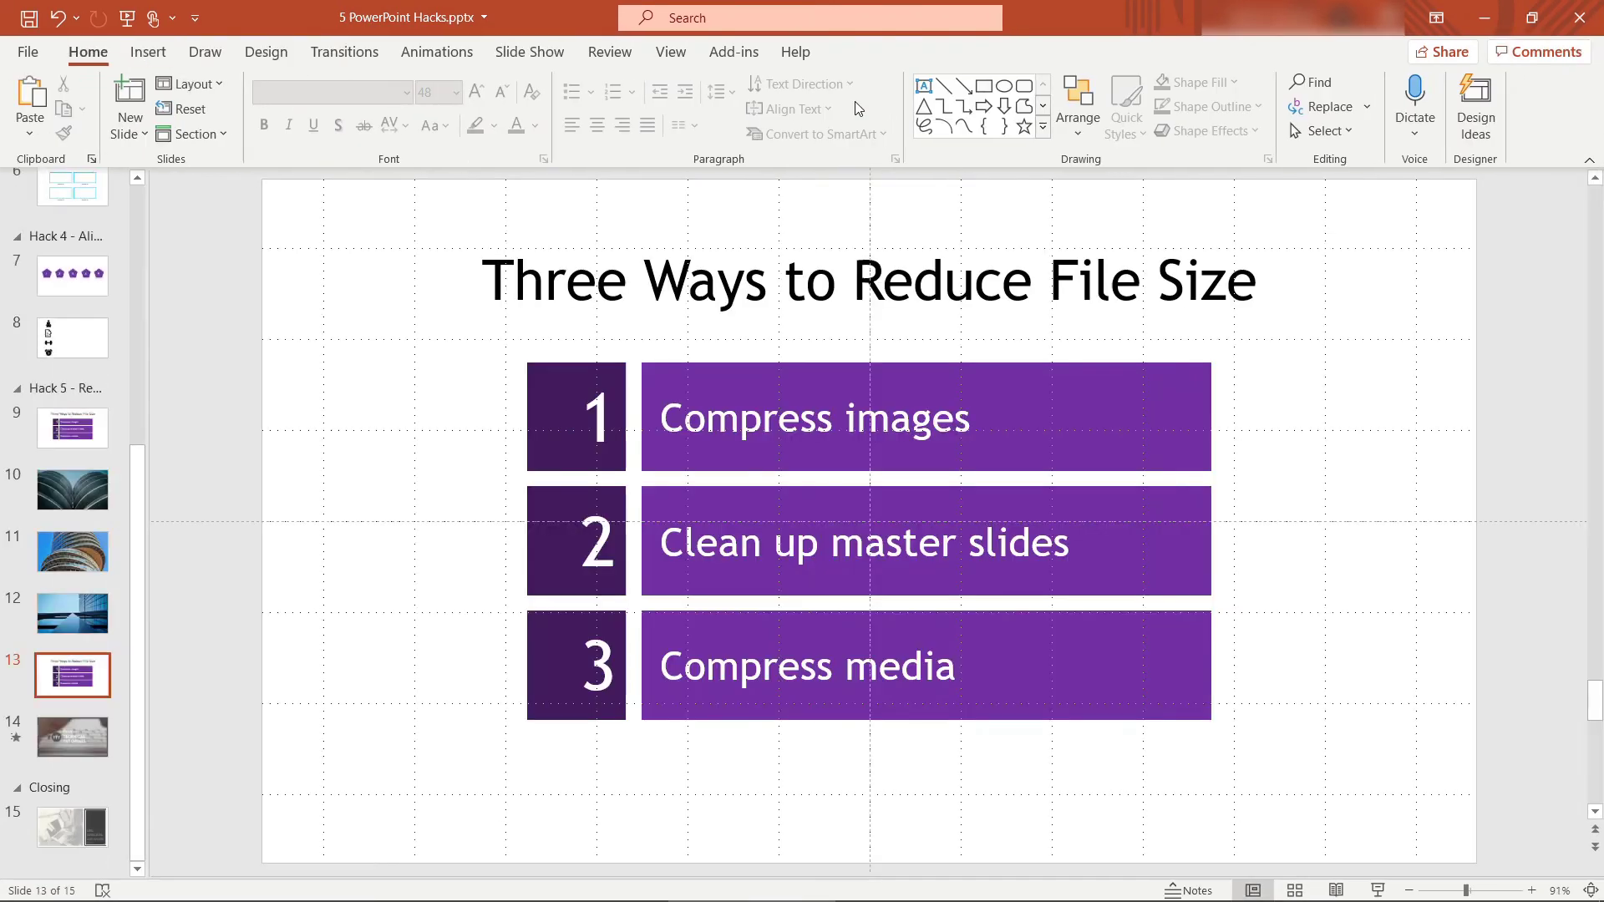
{"action": "key", "text": "ctrl+s"}
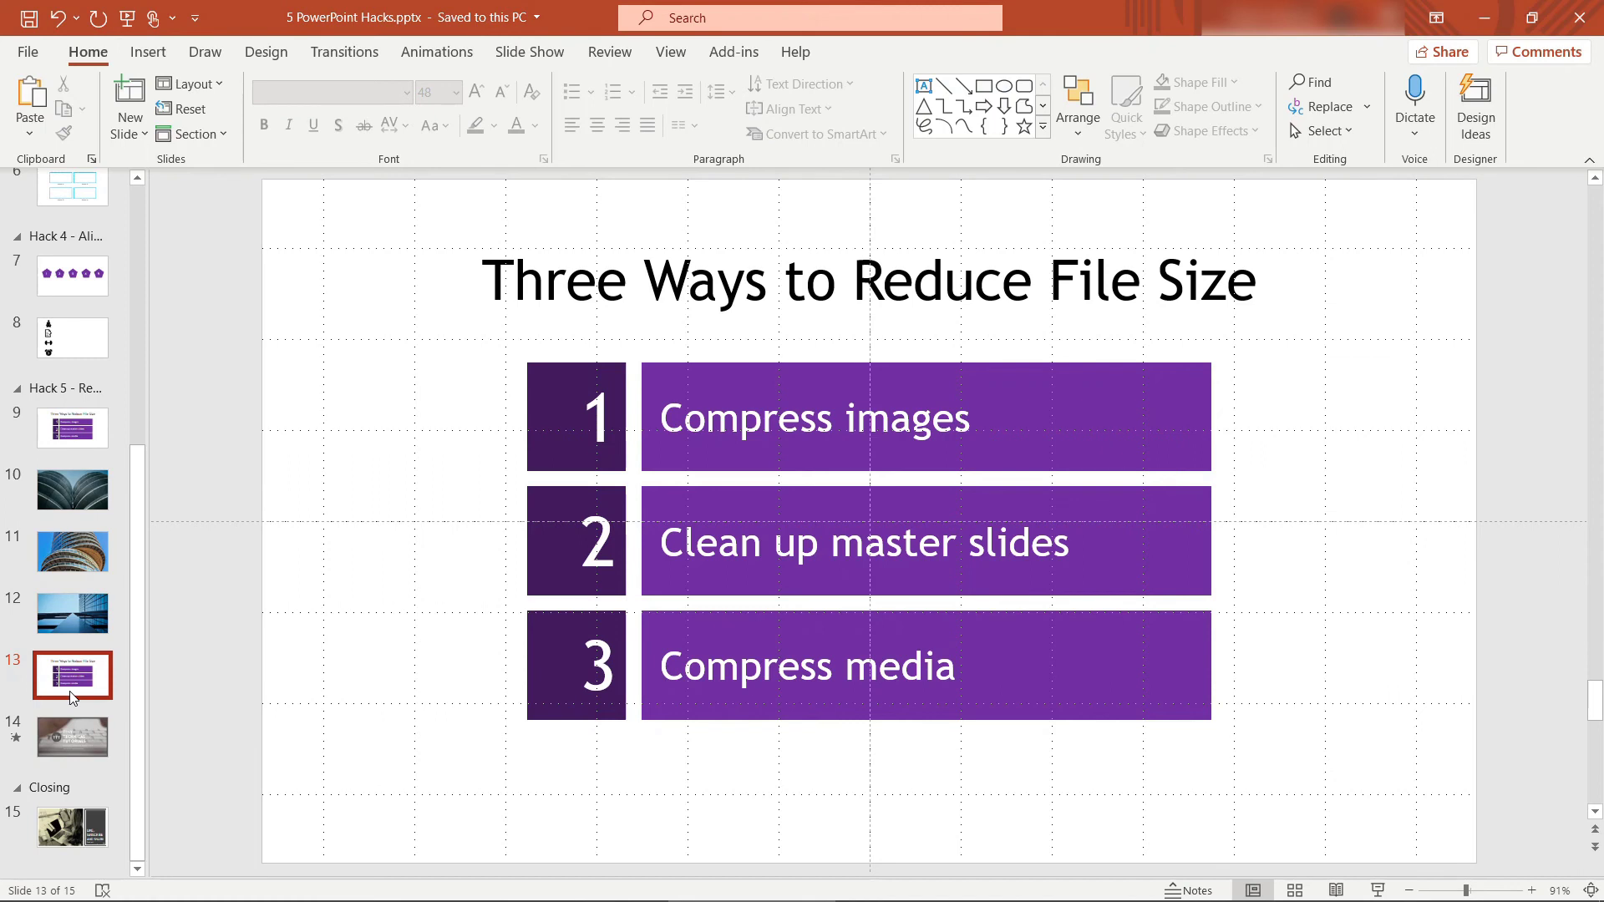
{"action": "left_click", "coordinate": [78, 732]}
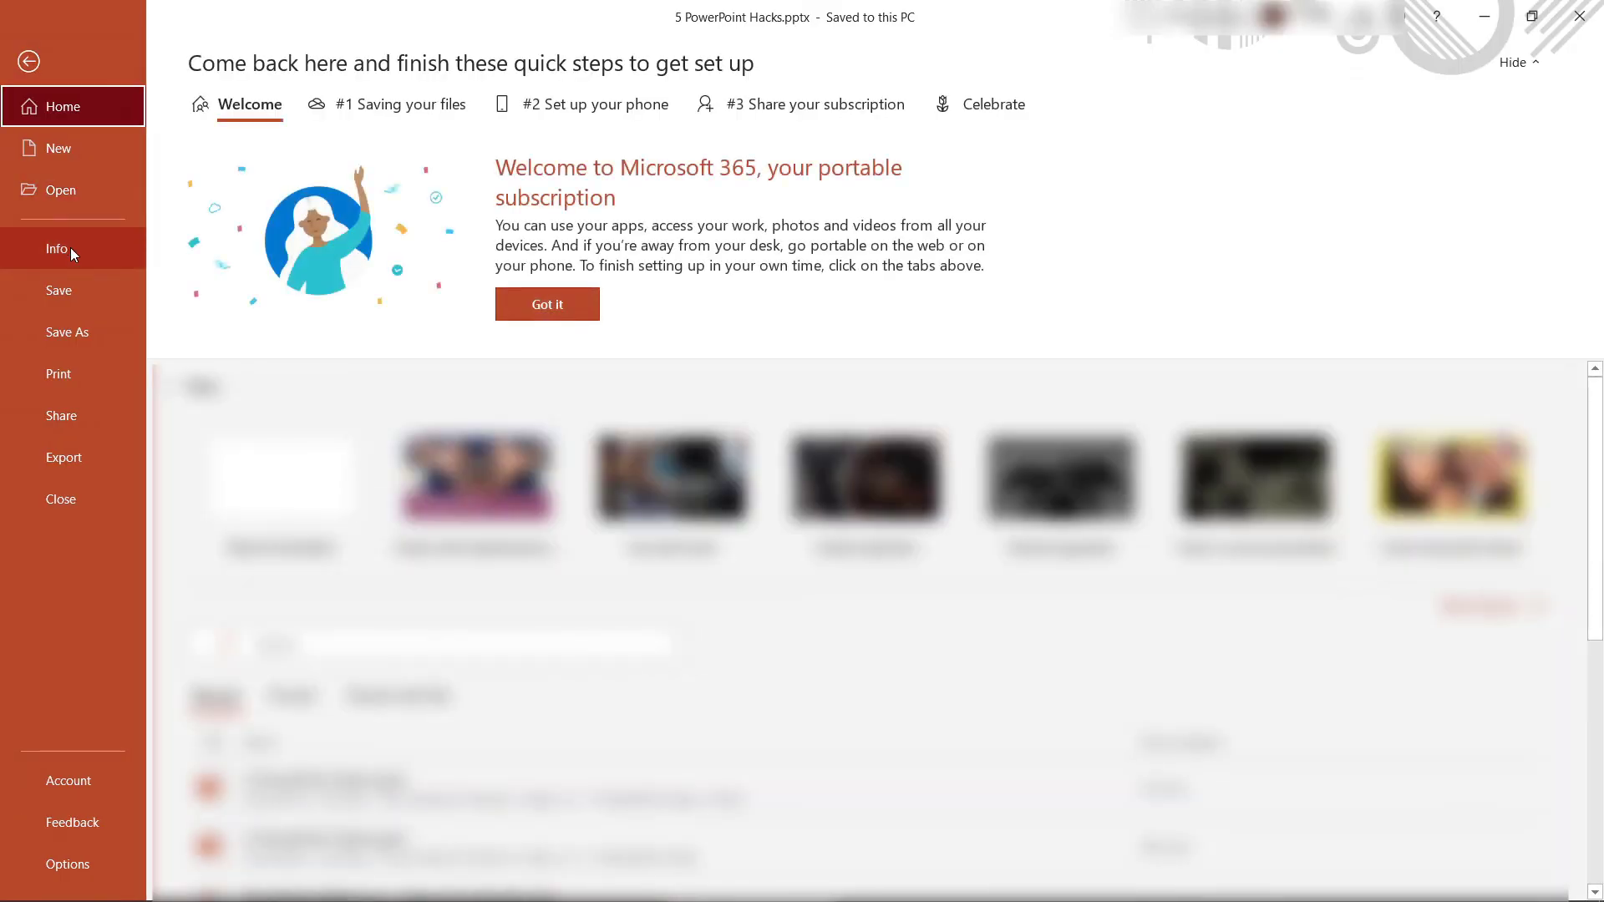
Compress the deck's media to Standard (480p), cutting it from 3 MB to 1.9 MB.
{"action": "left_click", "coordinate": [70, 248]}
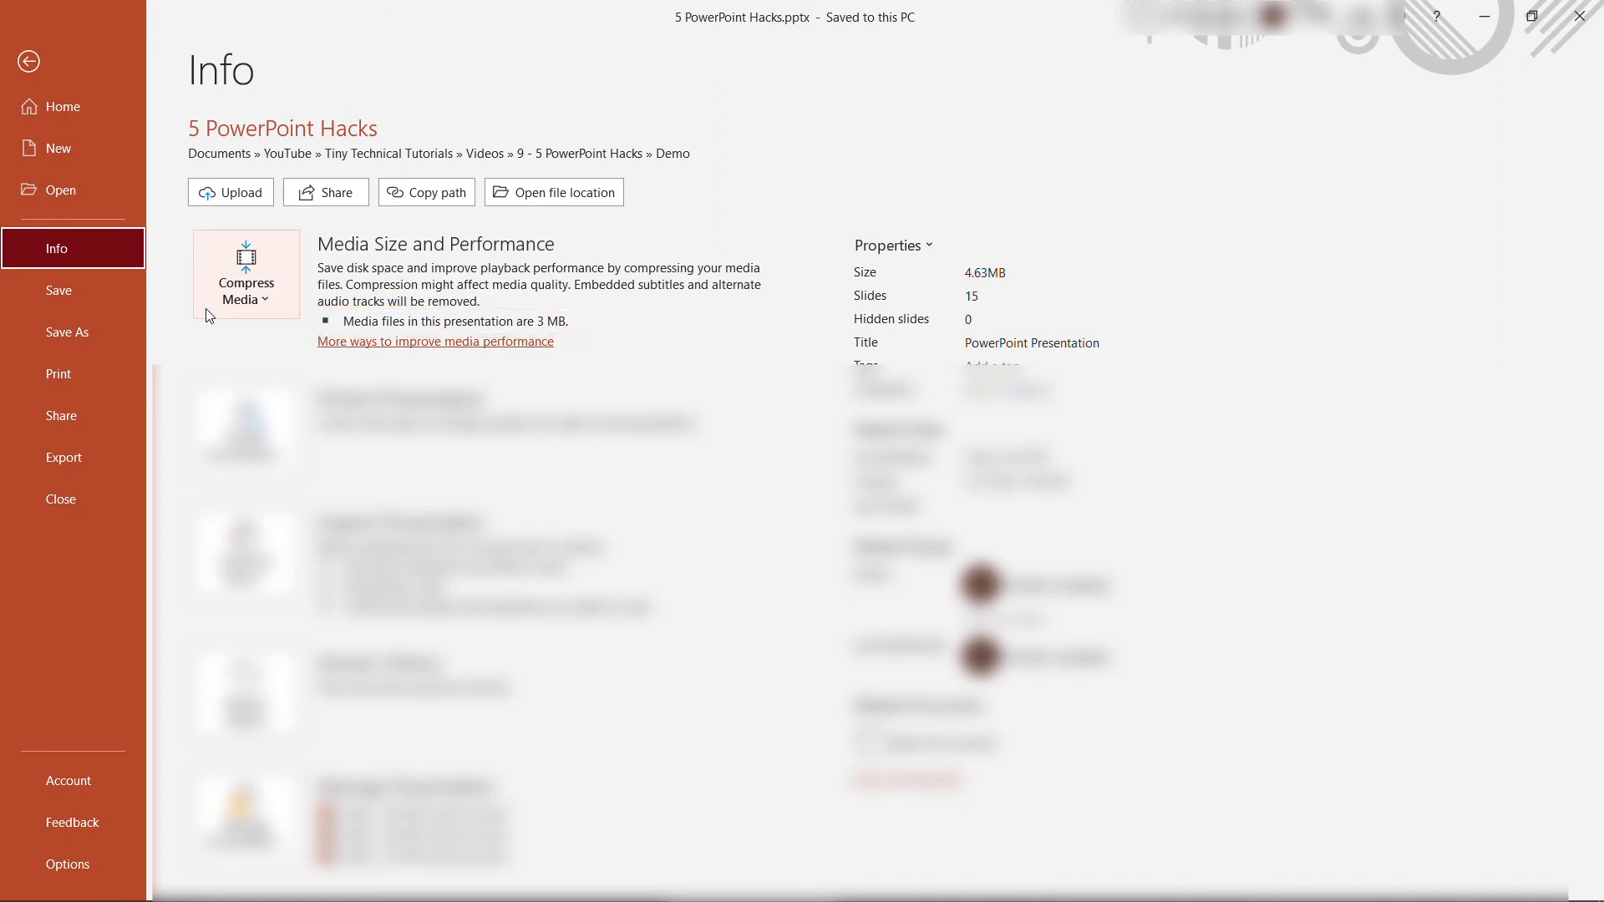
{"action": "left_click", "coordinate": [211, 314]}
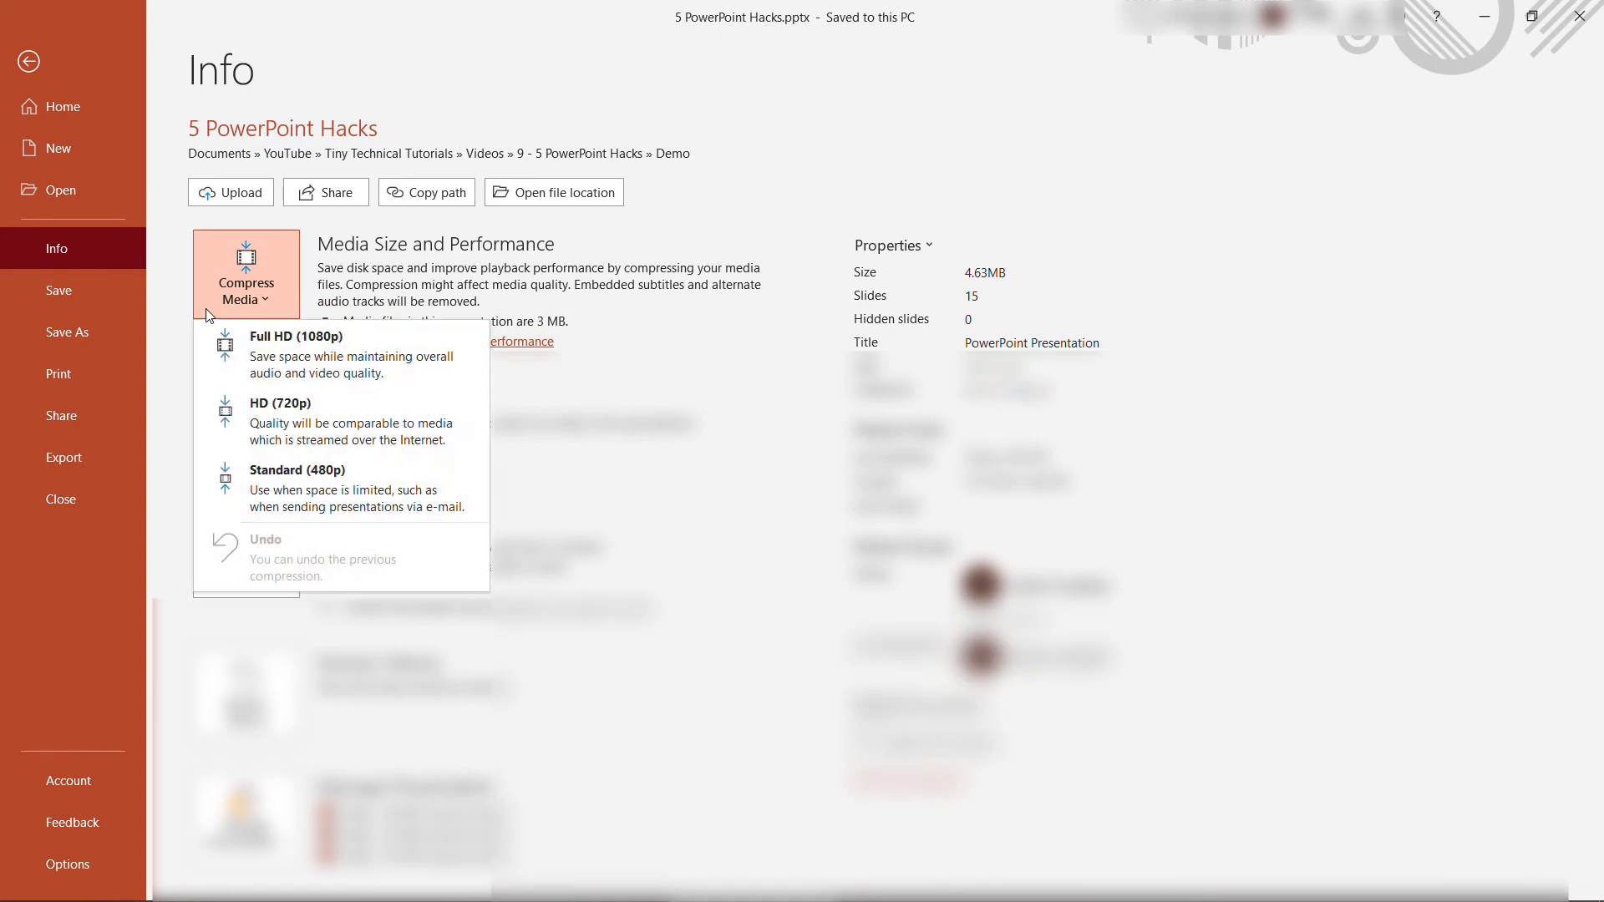
{"action": "left_click", "coordinate": [239, 501]}
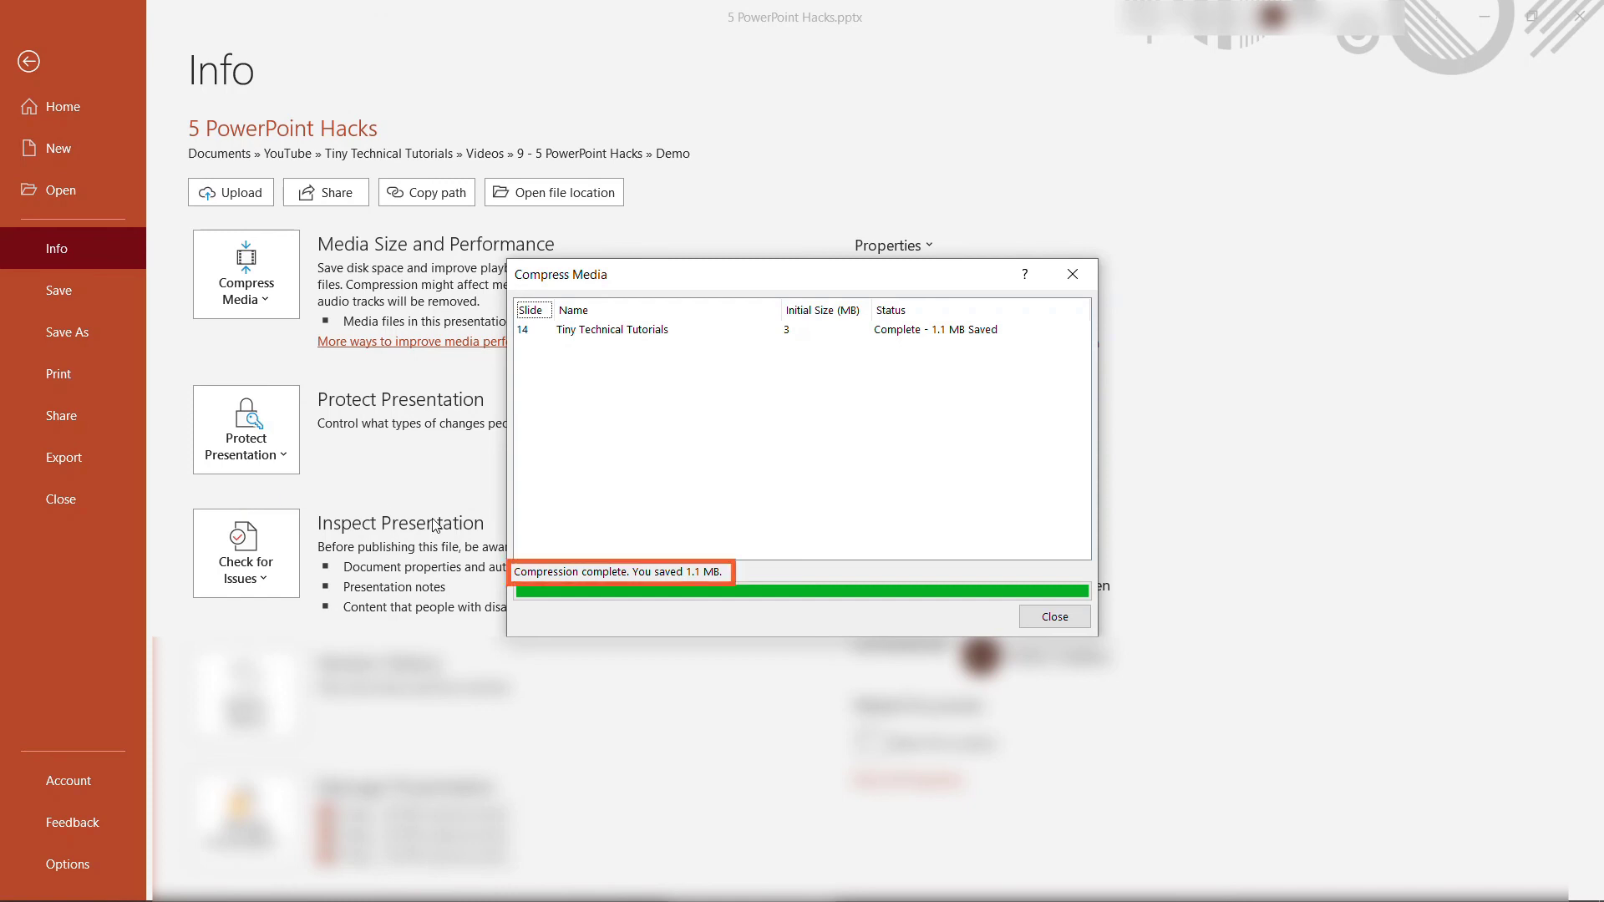
{"action": "left_click", "coordinate": [1050, 618]}
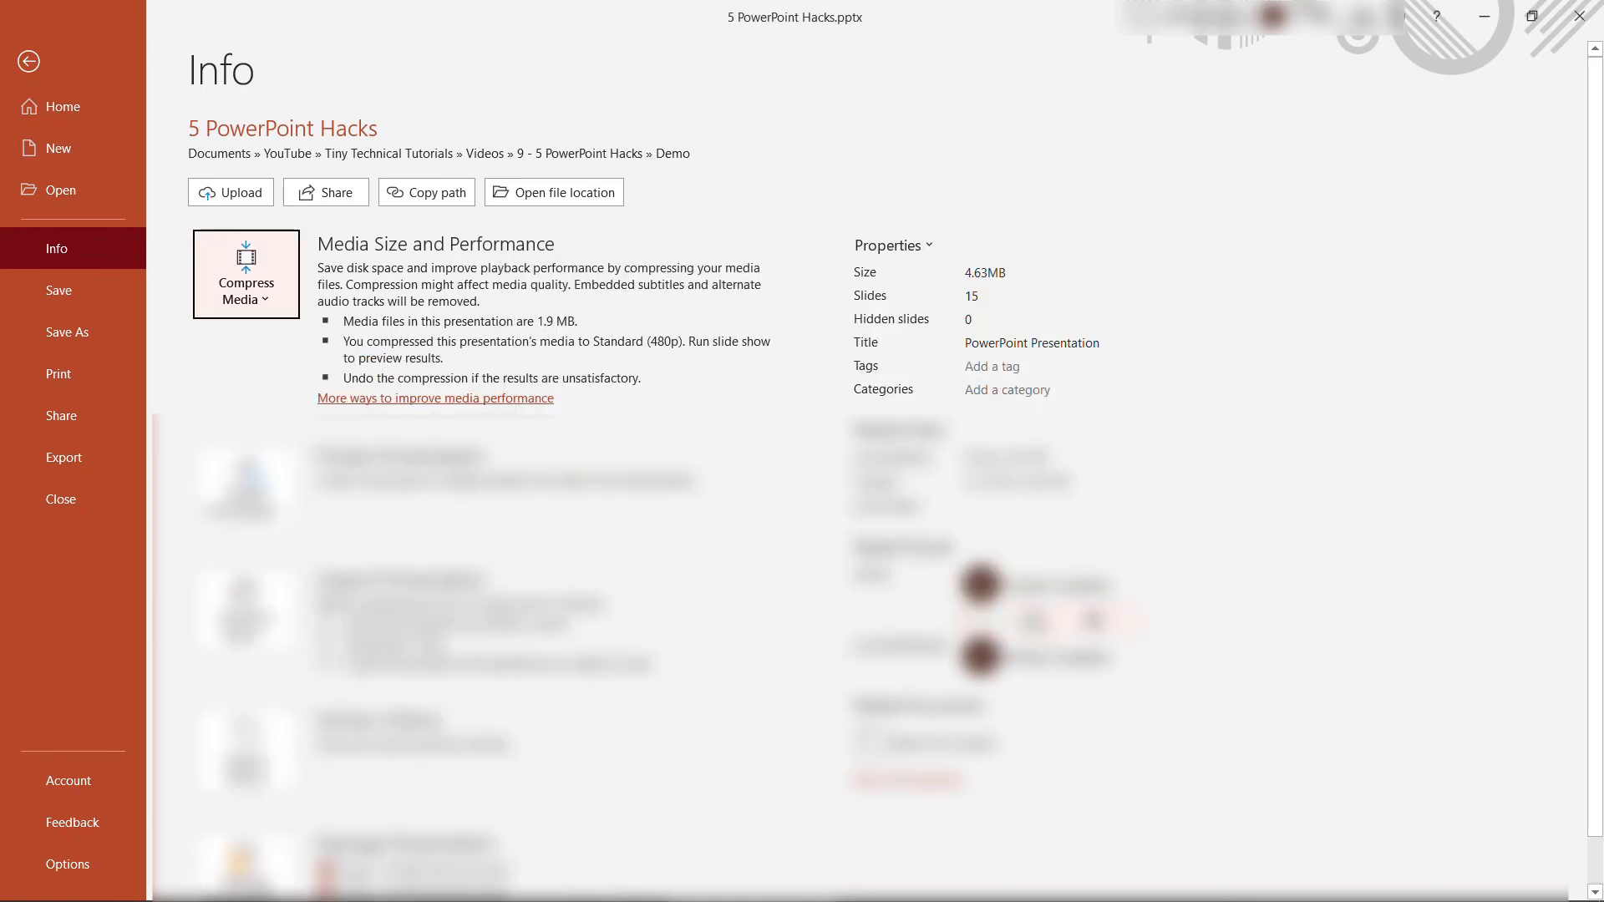
Save the deck and check 5 PowerPoint Hacks.pptx now measures 3,158 KB in the Demo folder.
{"action": "left_click", "coordinate": [29, 61]}
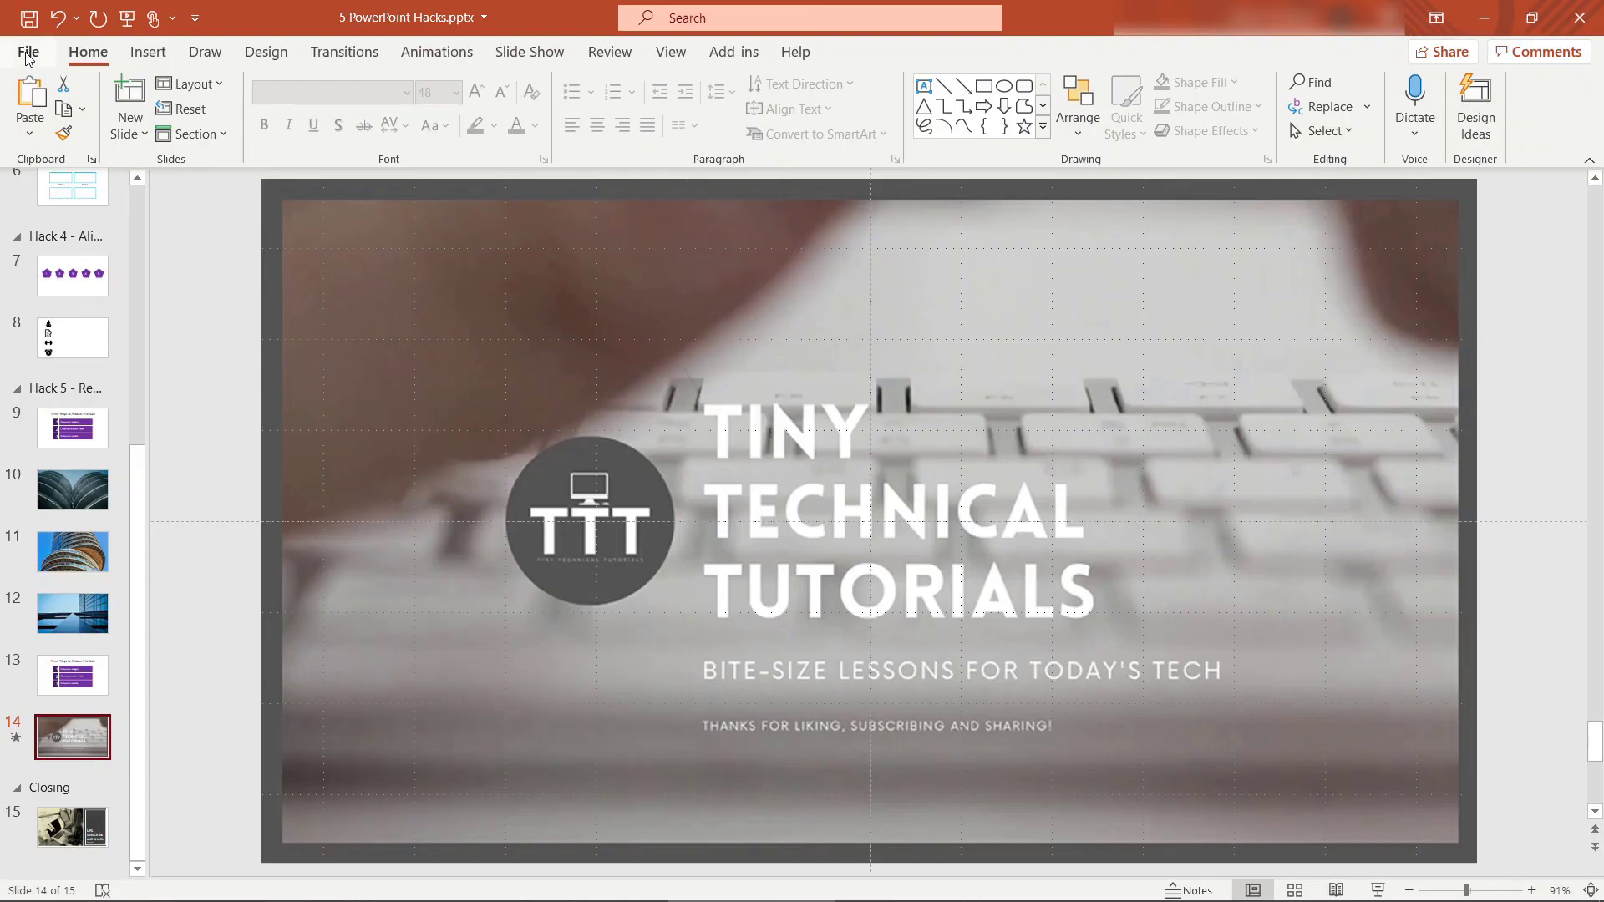
{"action": "key", "text": "ctrl+s"}
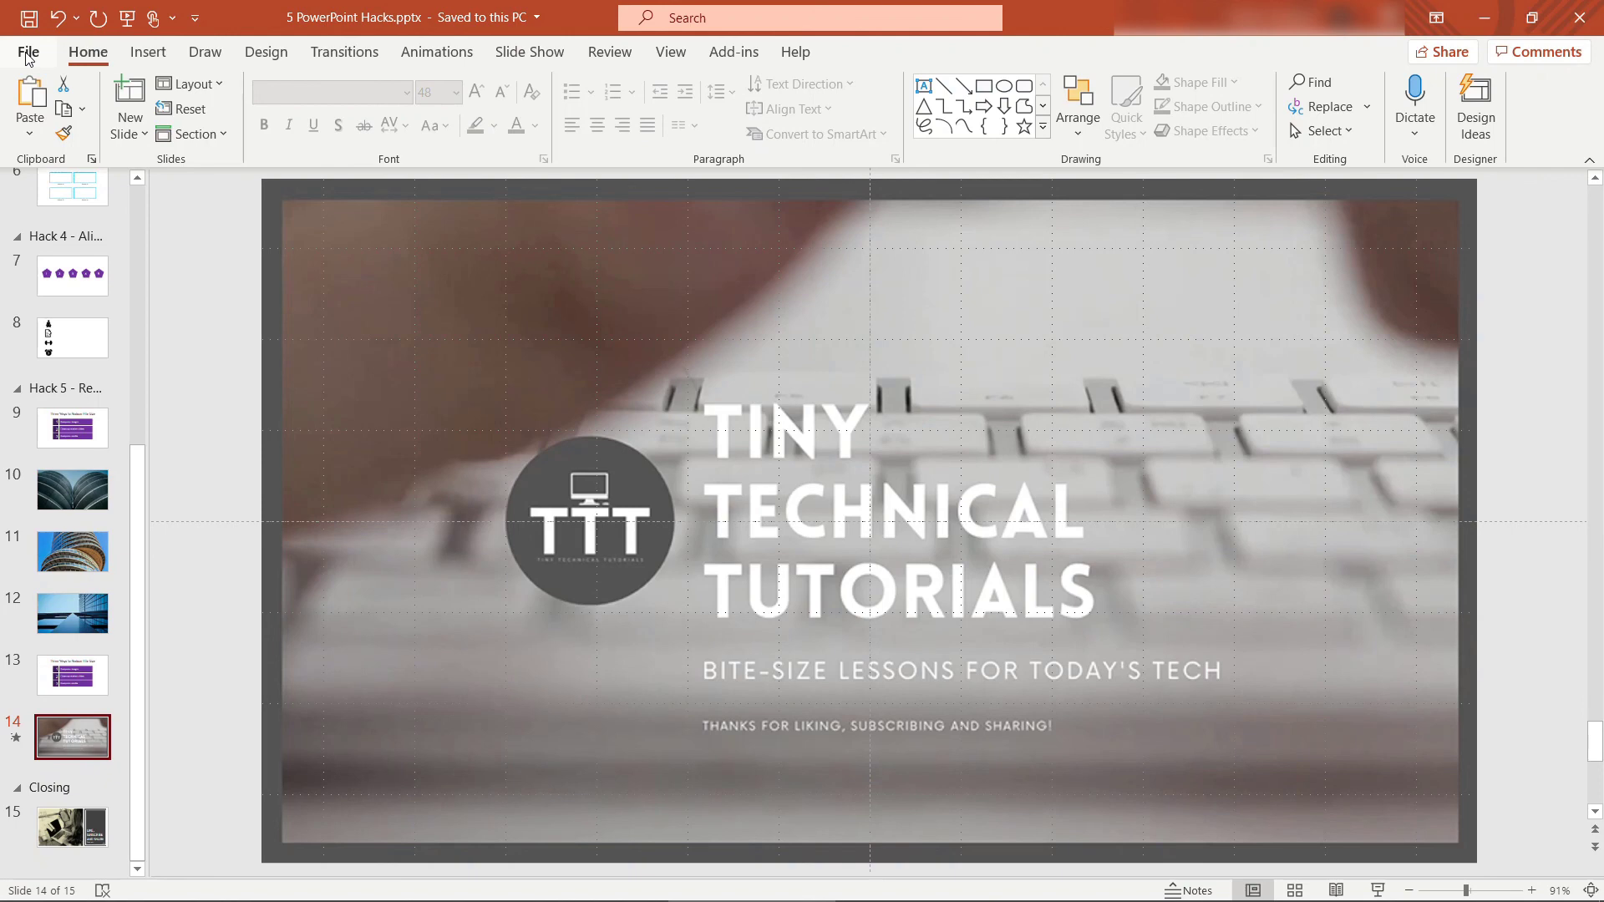
{"action": "key", "text": "alt+Tab"}
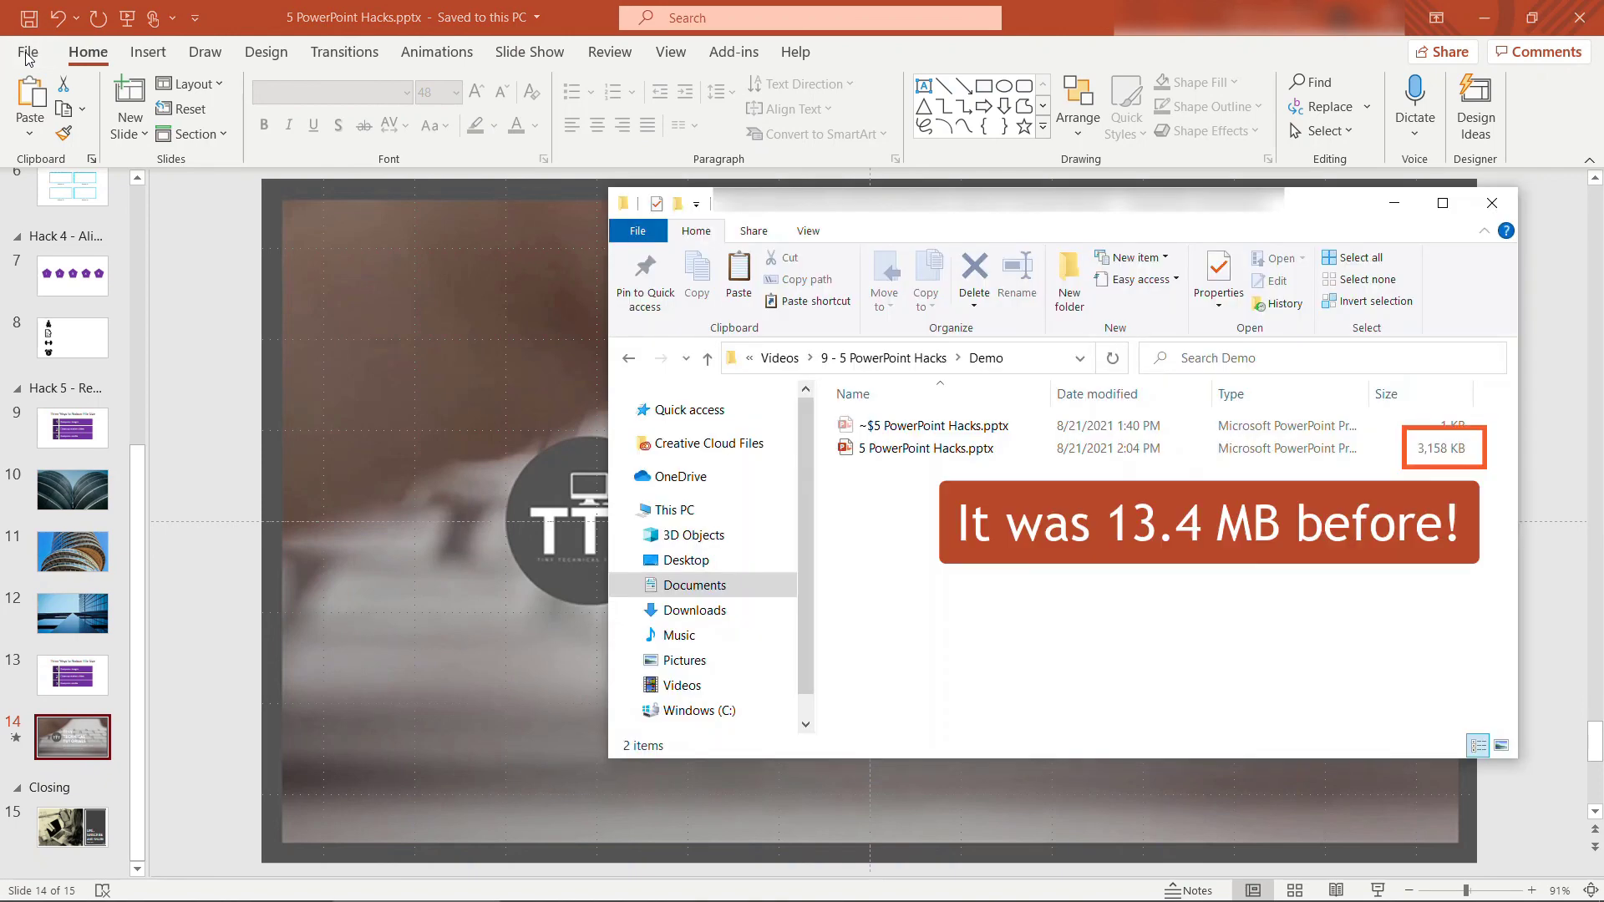